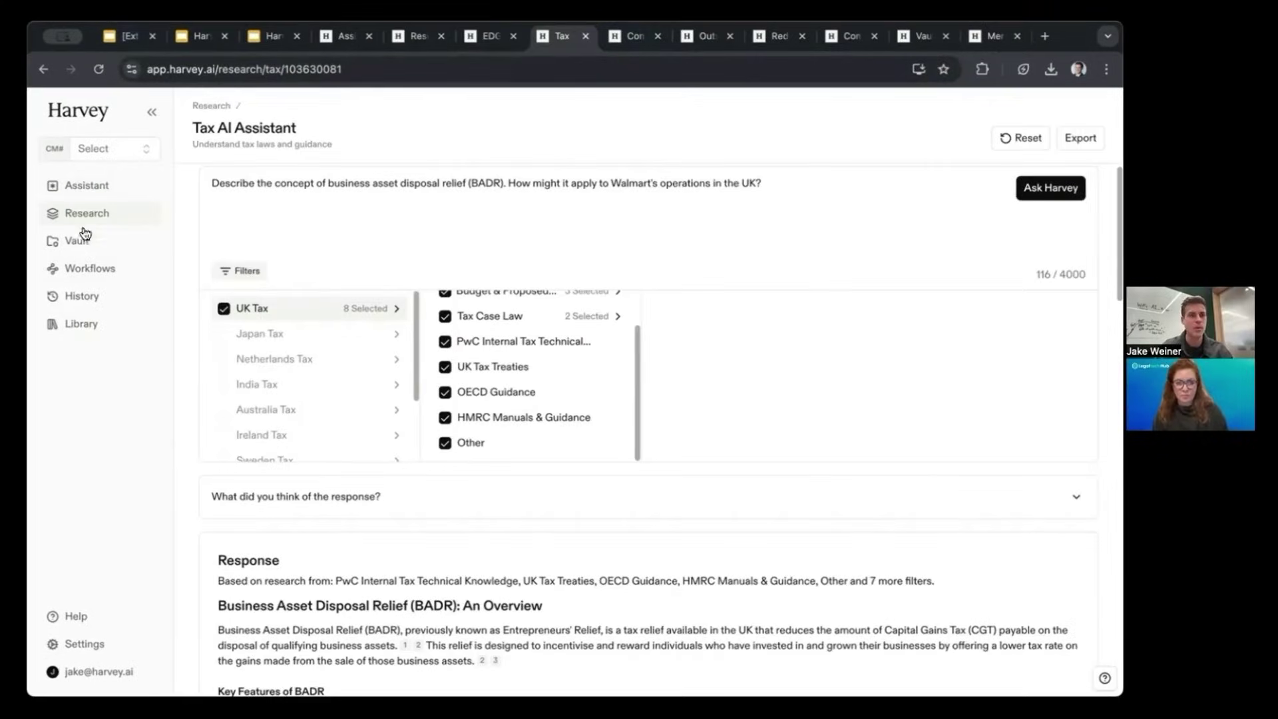
Open the Commercial Contracts project from the Vault projects page.
left_click(77, 241)
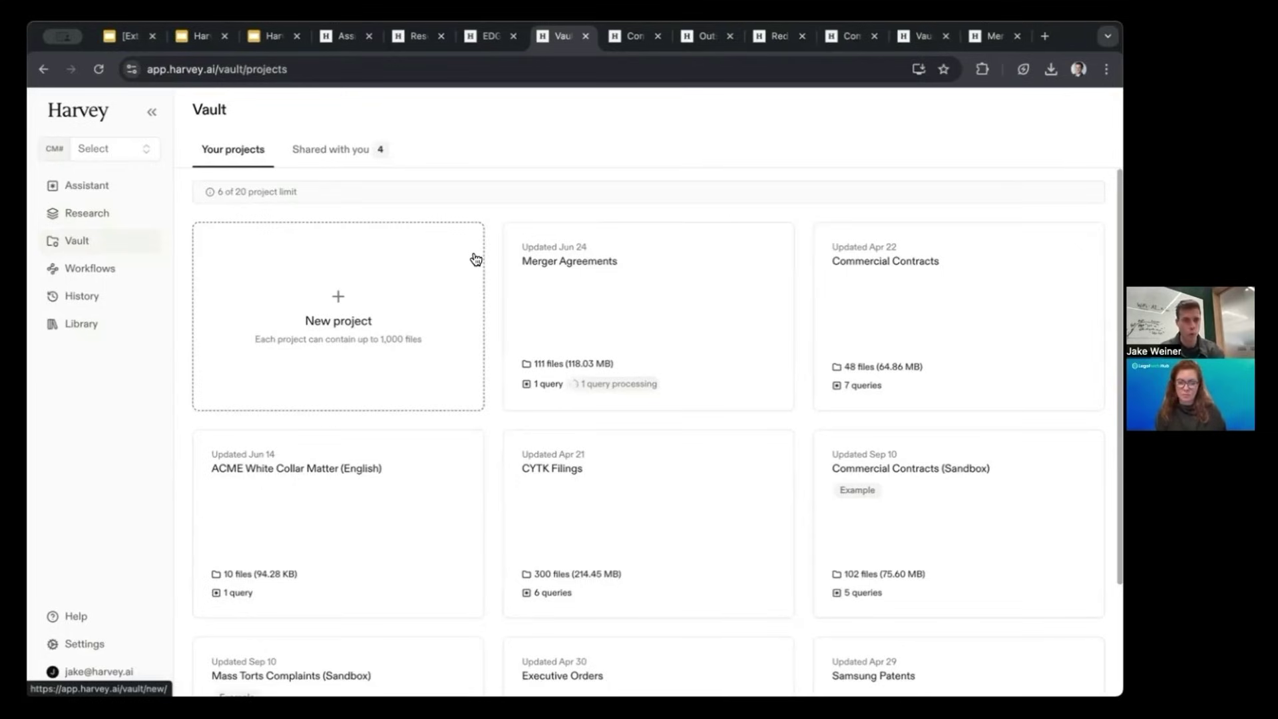
scroll(428, 274, "down", 2)
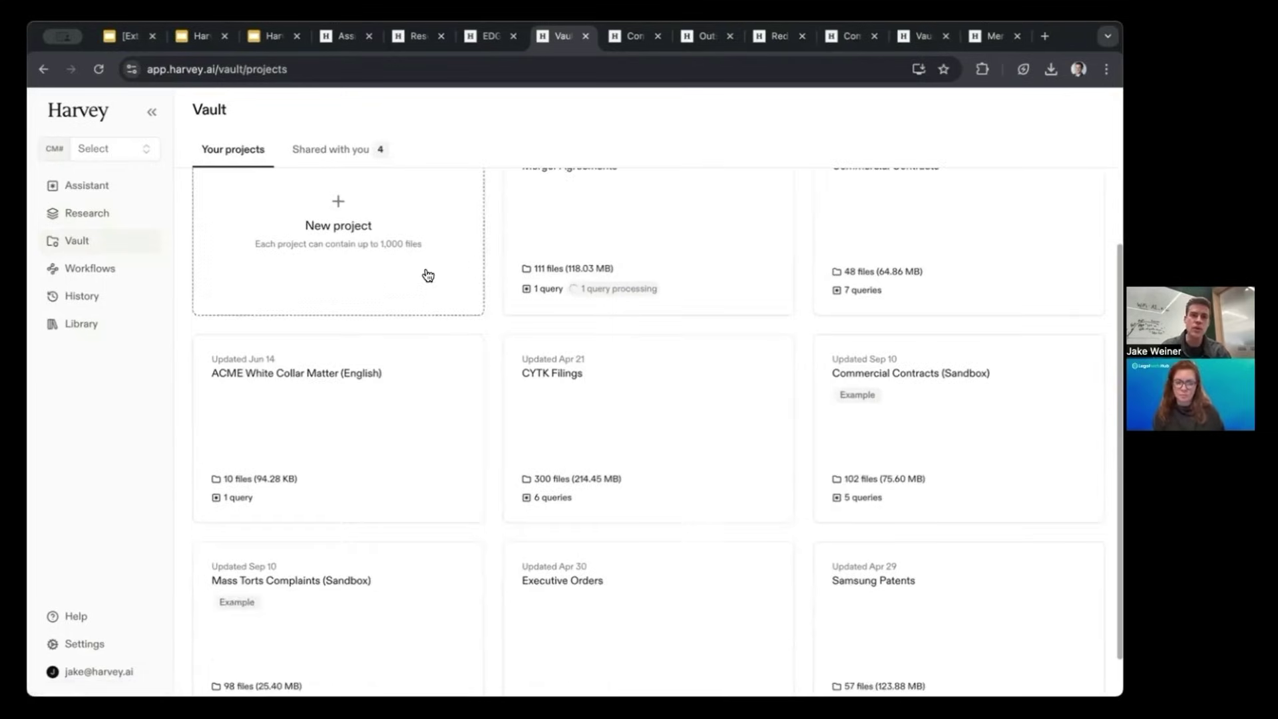
scroll(428, 275, "up", 1)
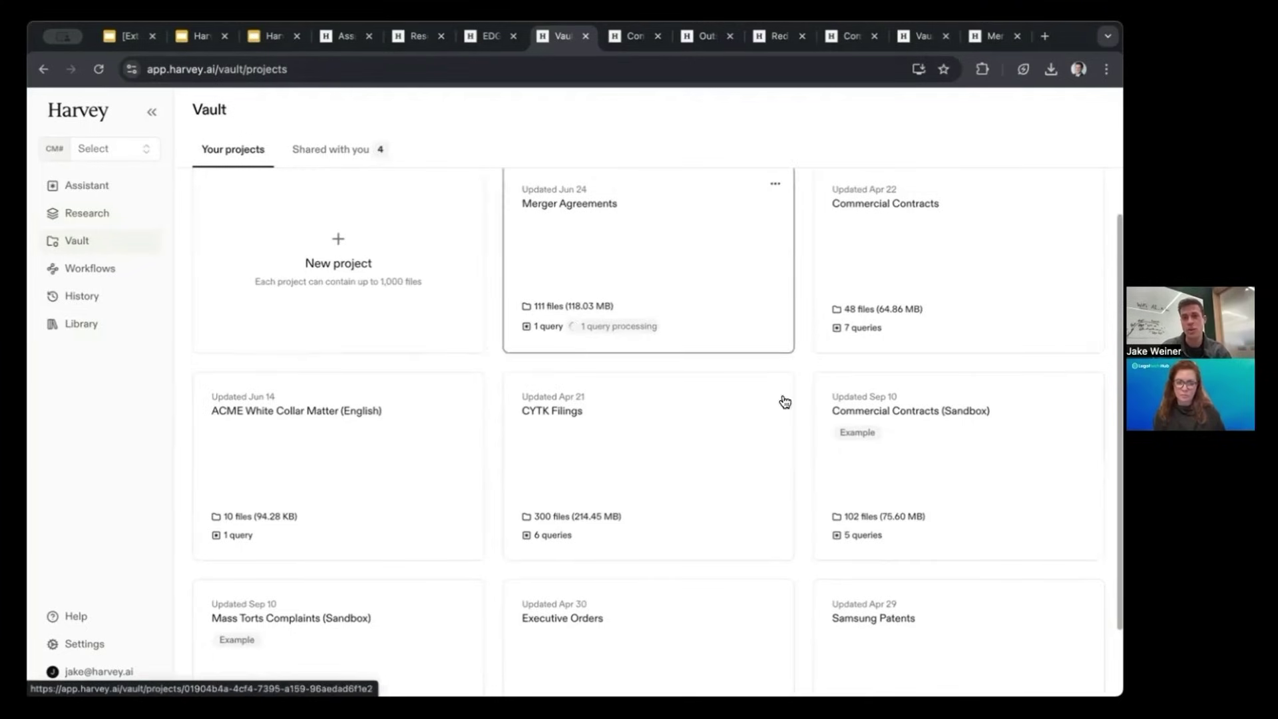
scroll(779, 396, "down", 2)
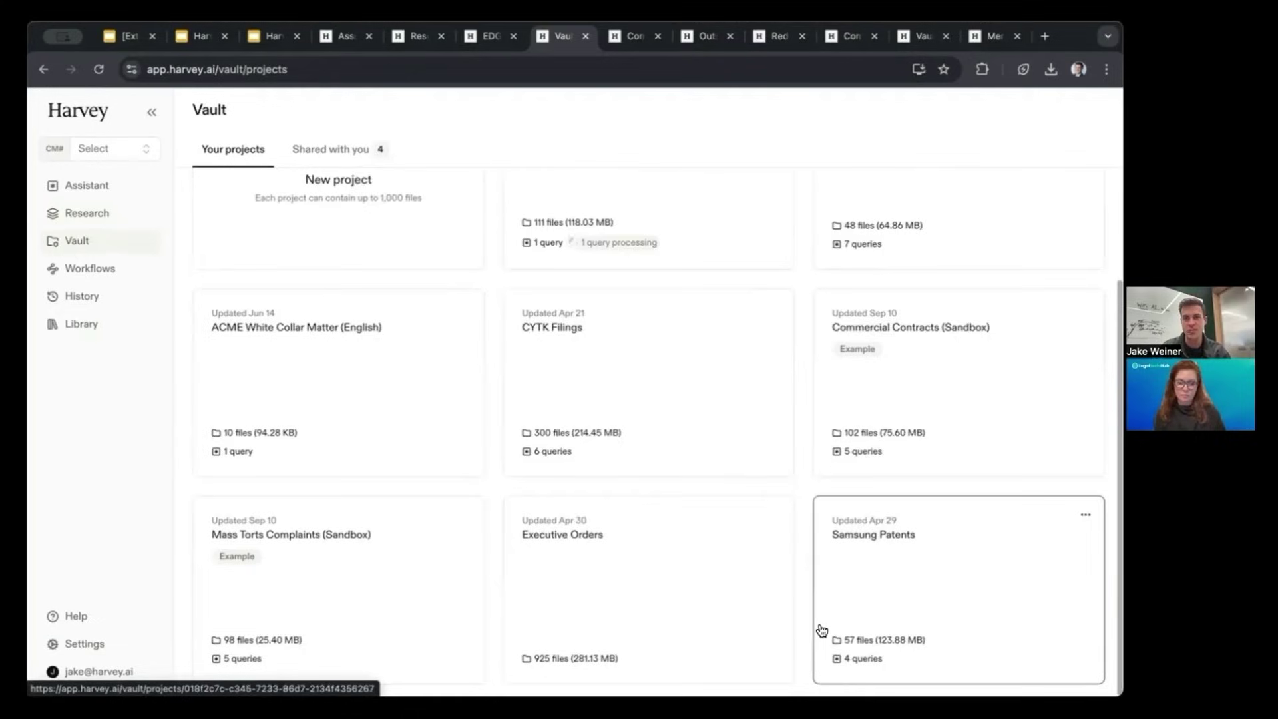
scroll(829, 465, "up", 2)
left_click(902, 335)
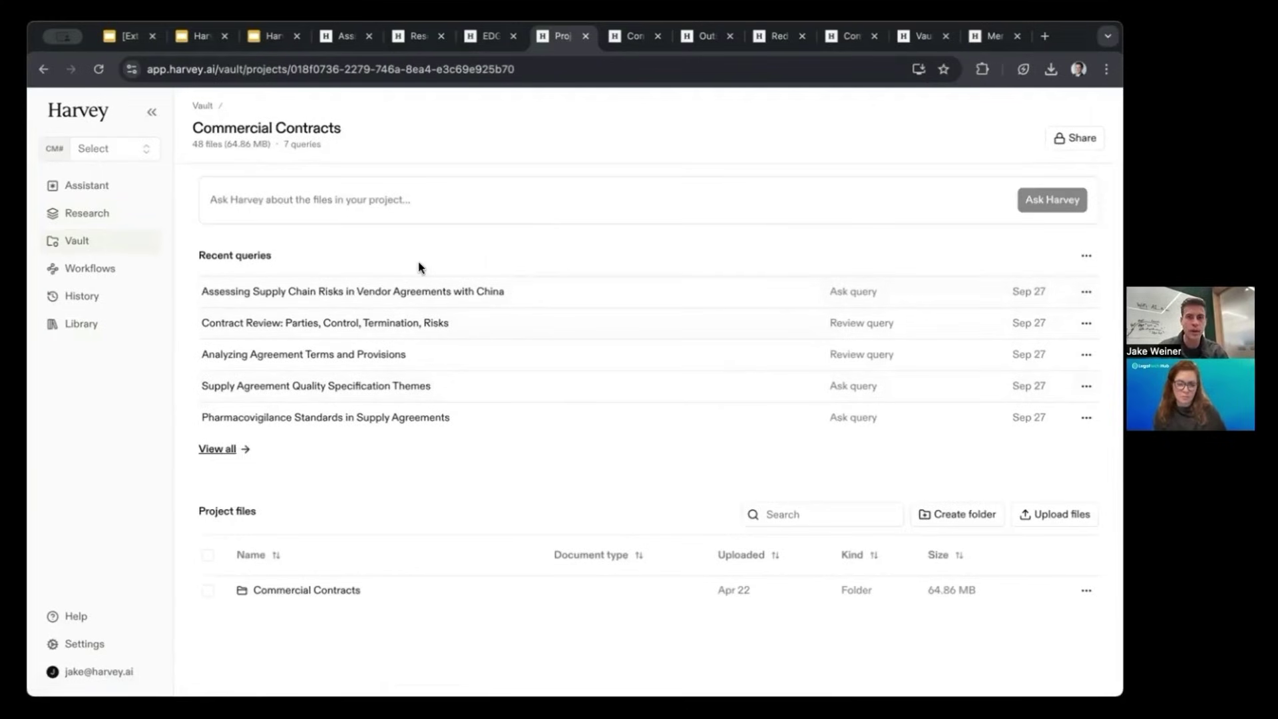
Open the Contract Review query's results table and inspect its original query text.
mouse_move(391, 325)
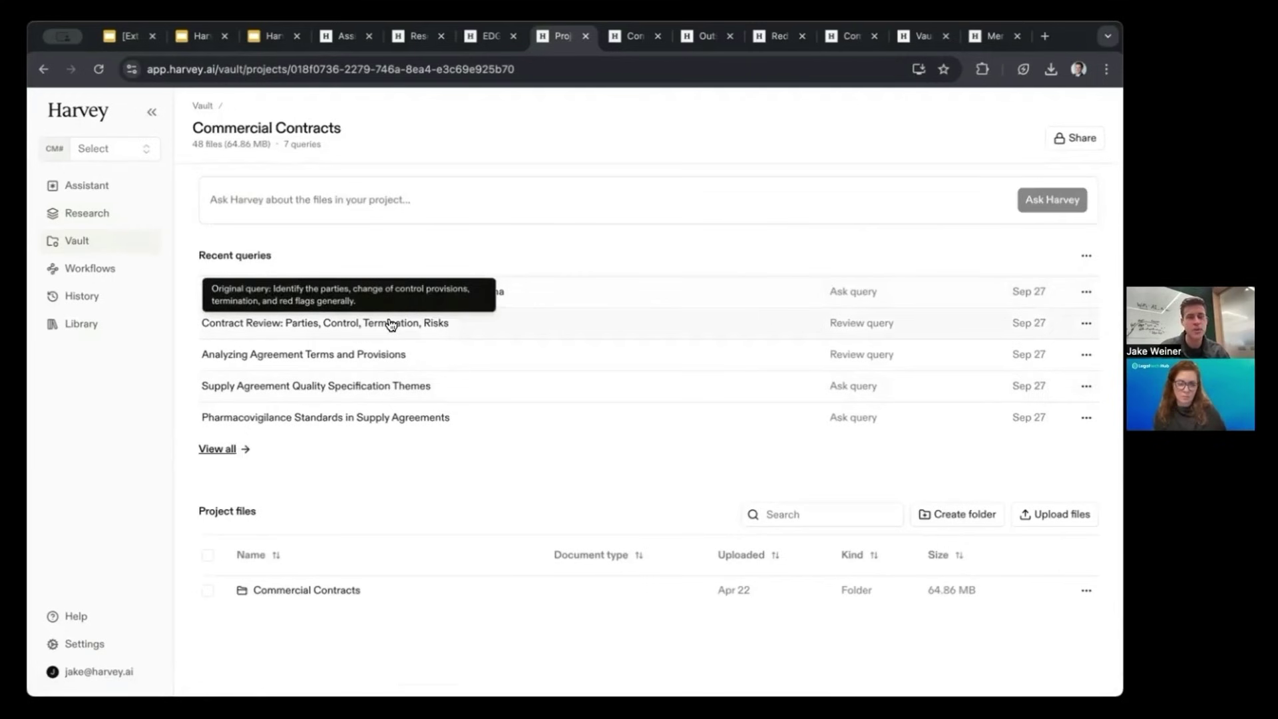
left_click(391, 325)
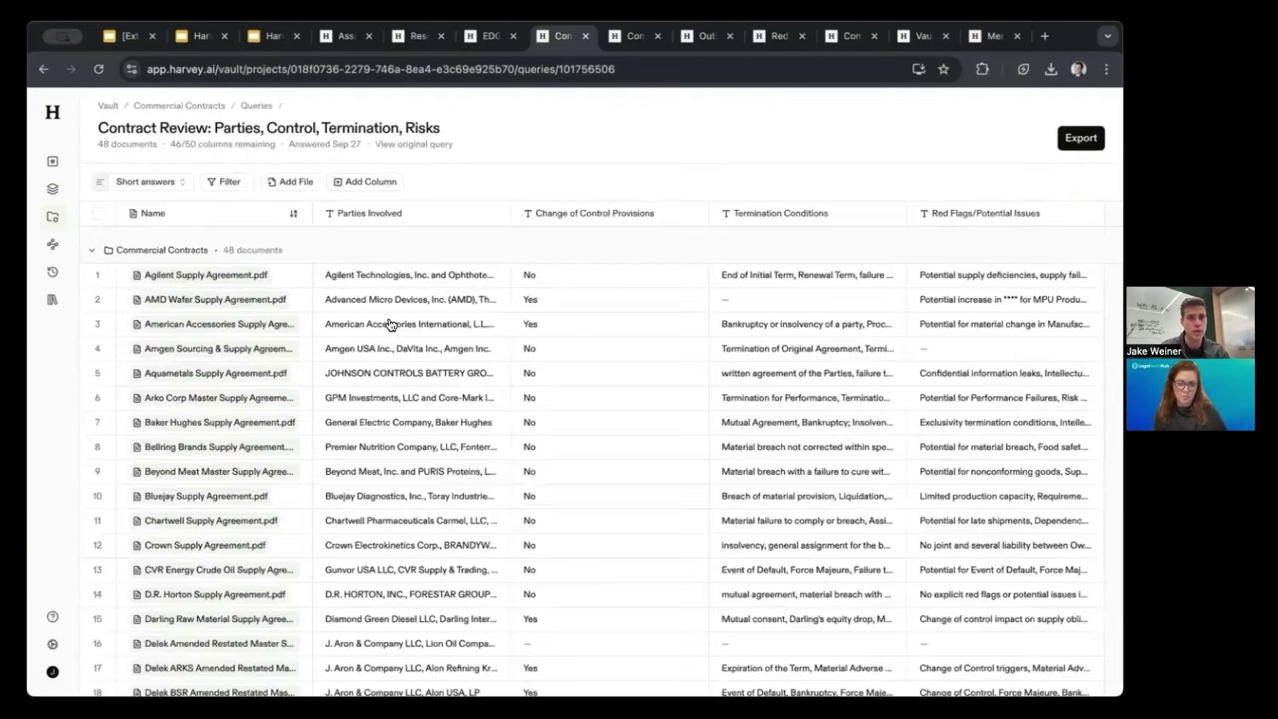
left_click(419, 150)
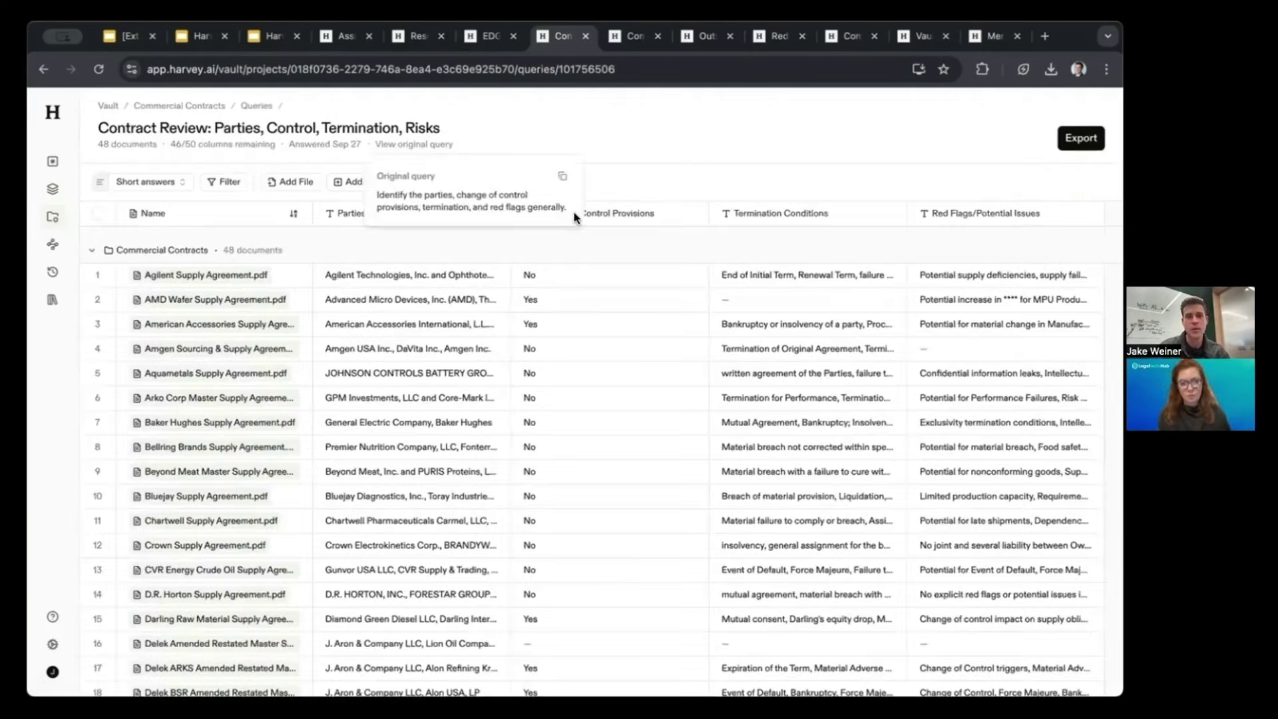
left_click_drag(568, 207, 383, 196)
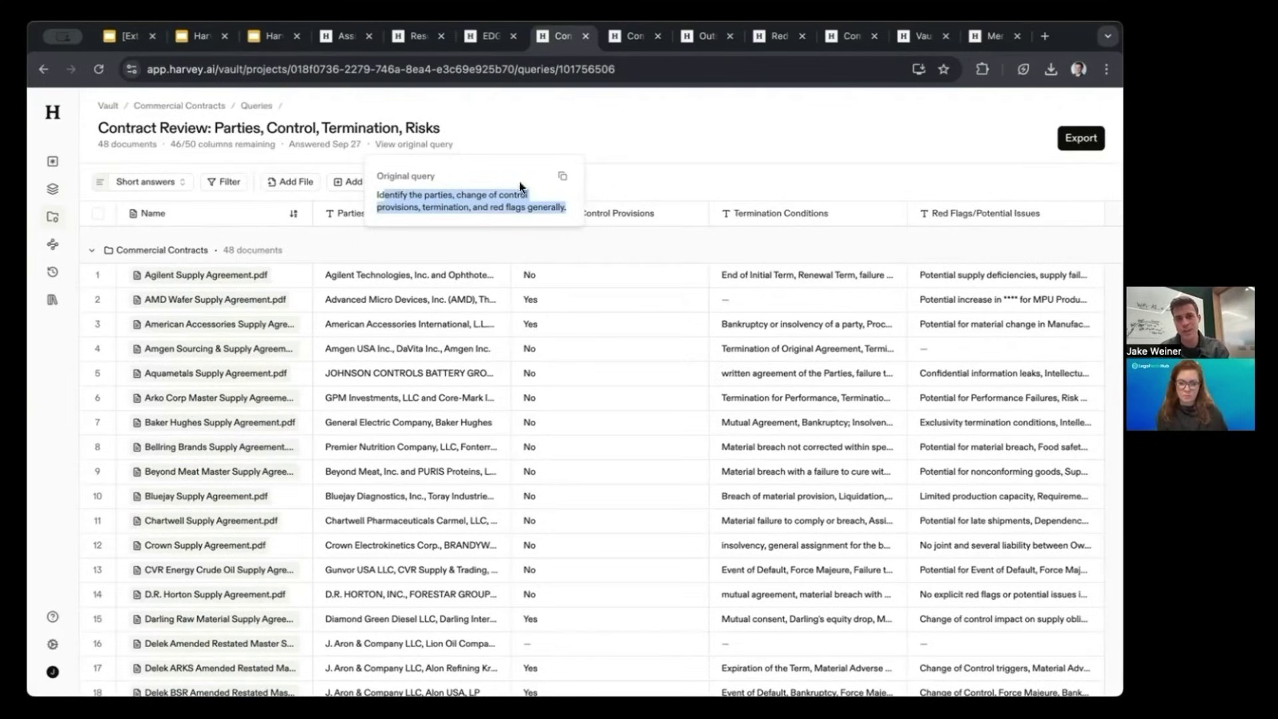
left_click(446, 161)
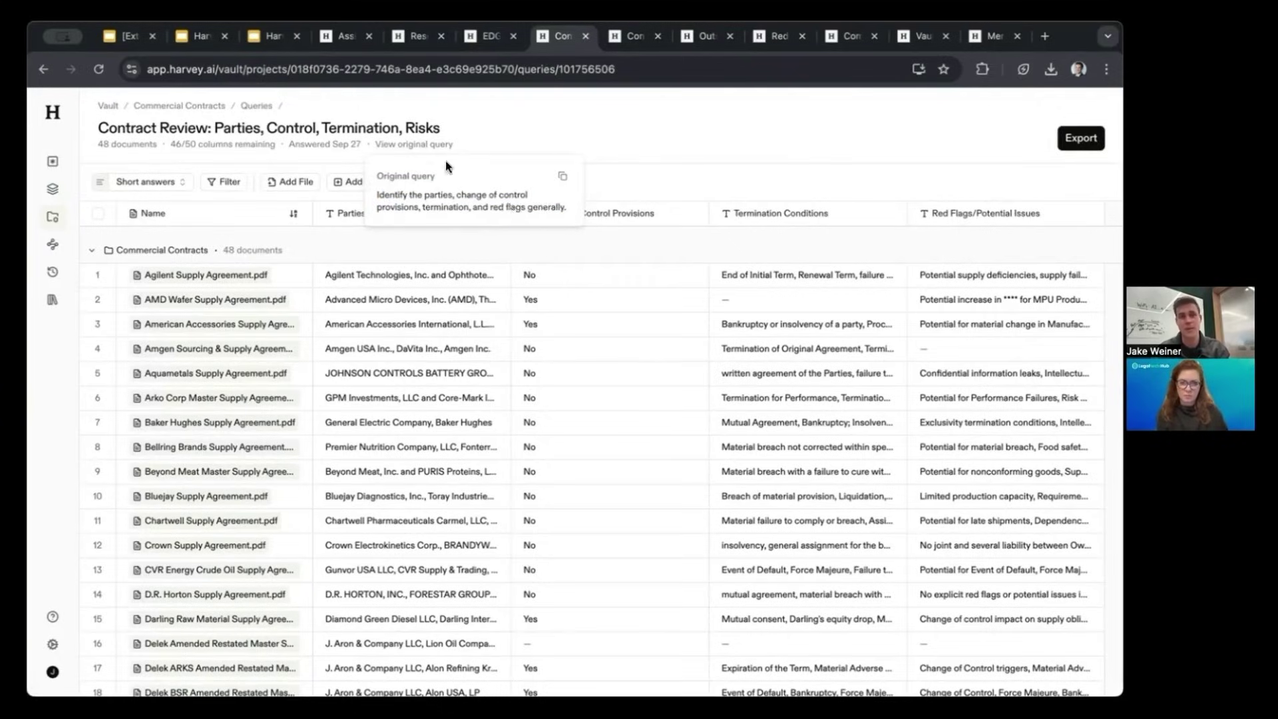
left_click_drag(566, 207, 490, 208)
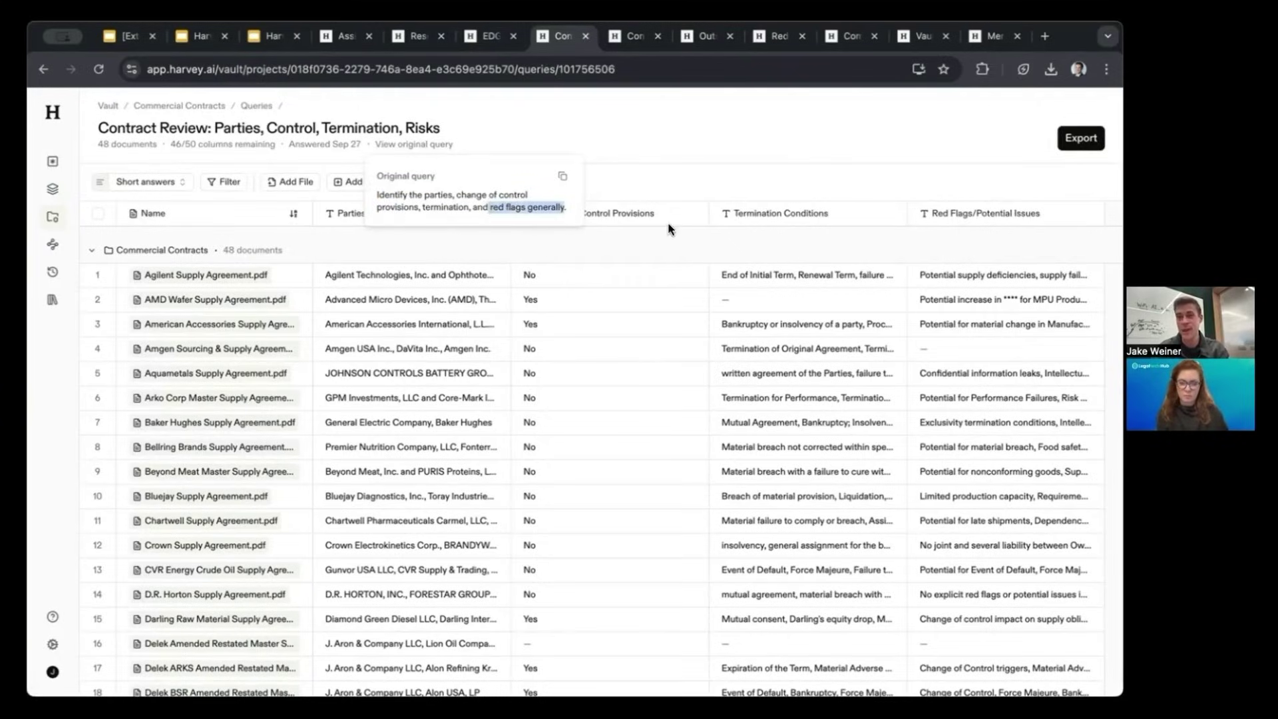
left_click(724, 145)
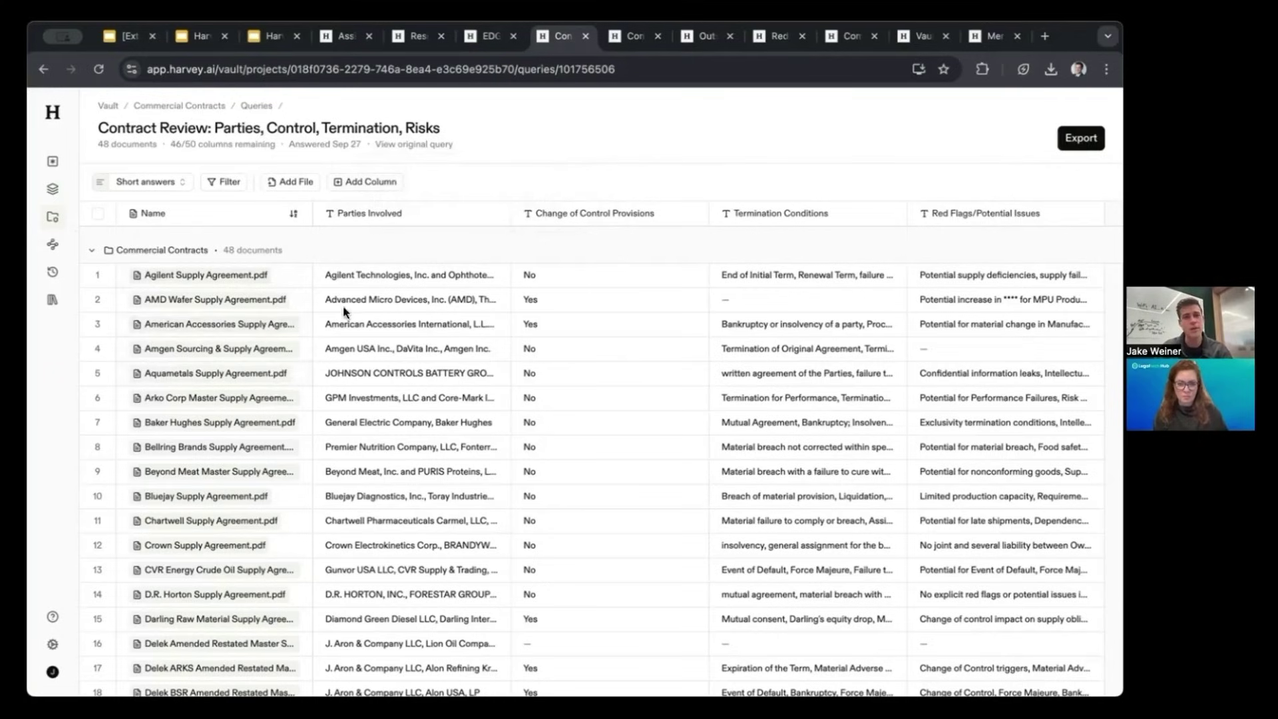
Open the Baker Hughes Supply Agreement (row 7) alongside its review answers.
scroll(357, 321, "down", 8)
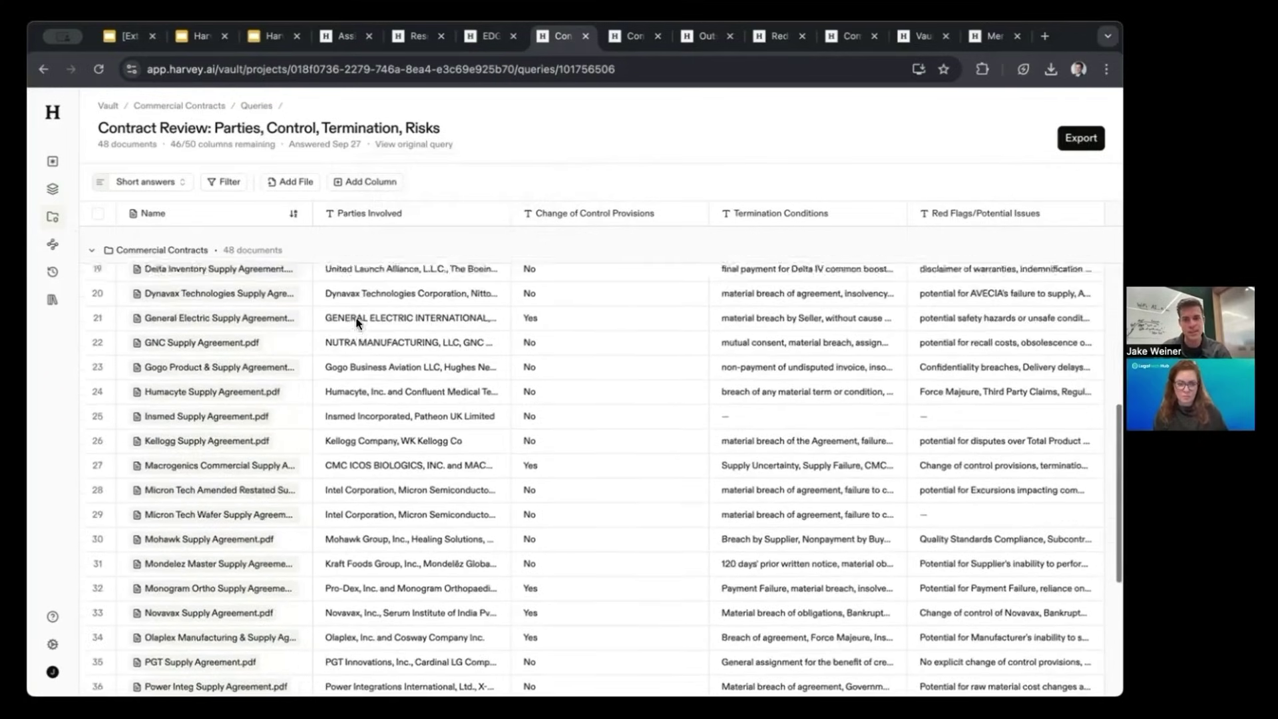
scroll(357, 323, "up", 8)
scroll(860, 568, "left", 1)
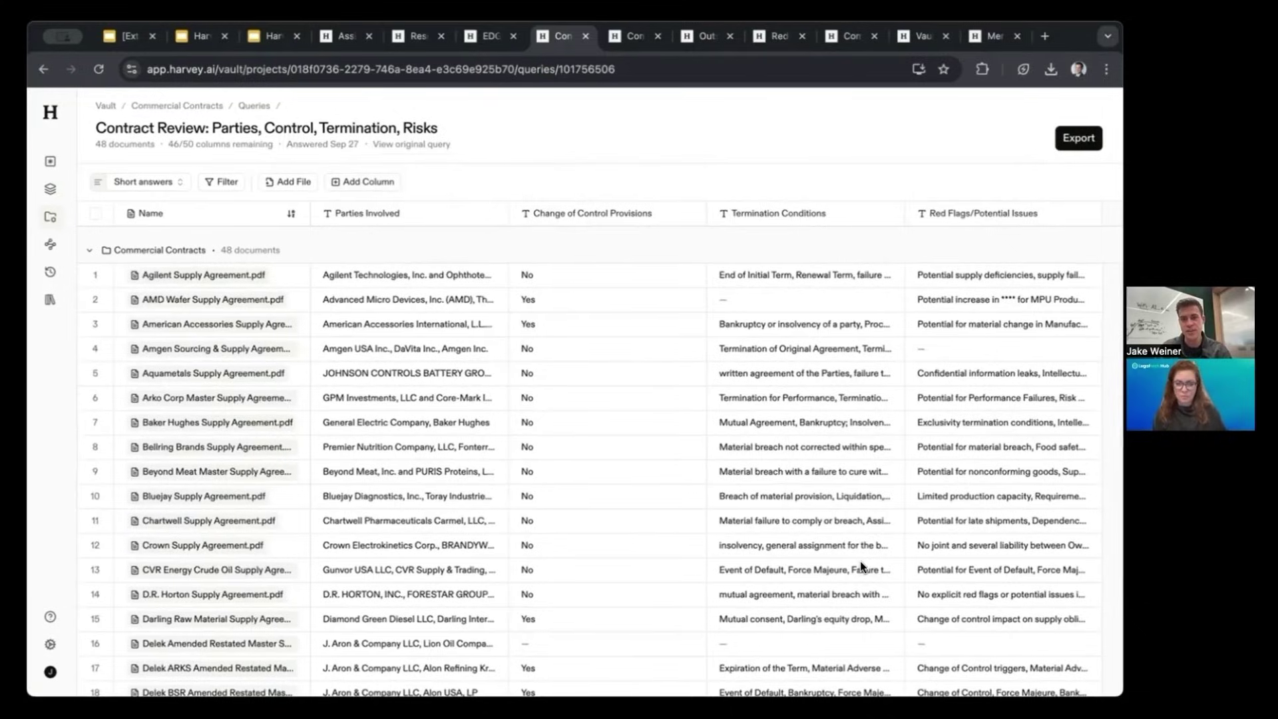
scroll(861, 568, "left", 2)
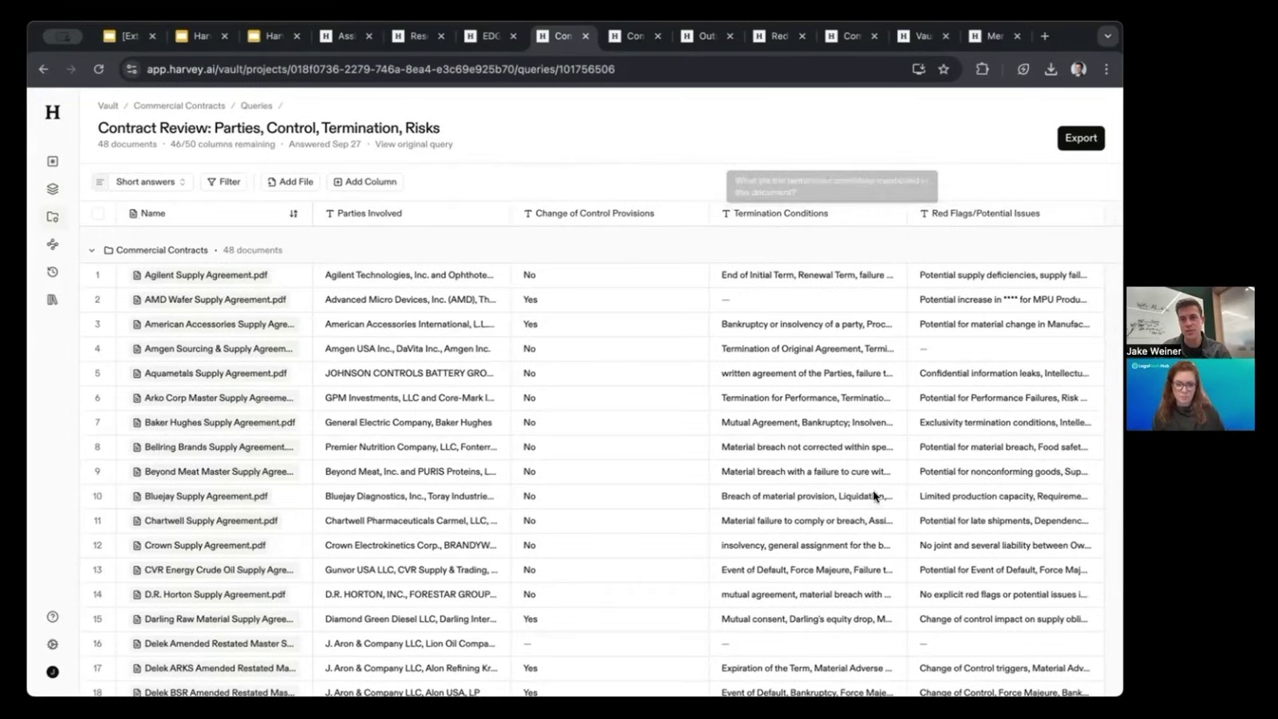
left_click(1002, 428)
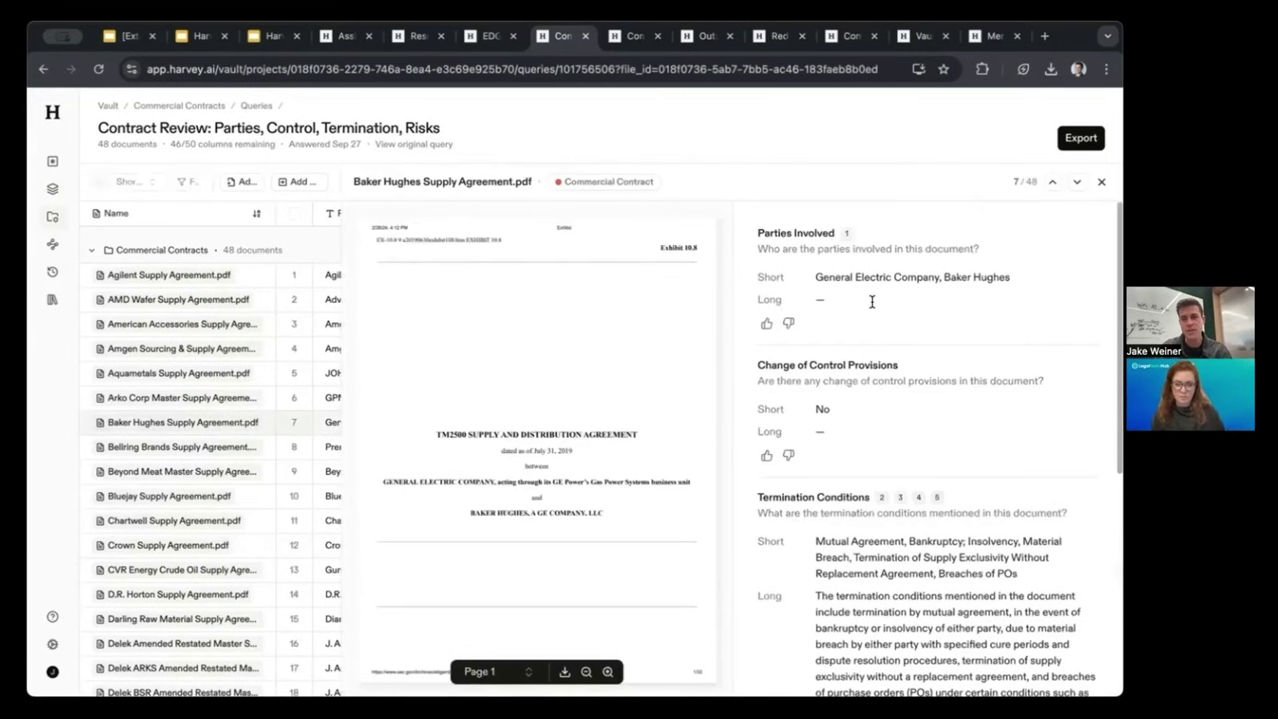
Jump to the termination clause cited in the answer and scroll down to the Red Flags answer.
scroll(872, 300, "down", 2)
left_click(919, 386)
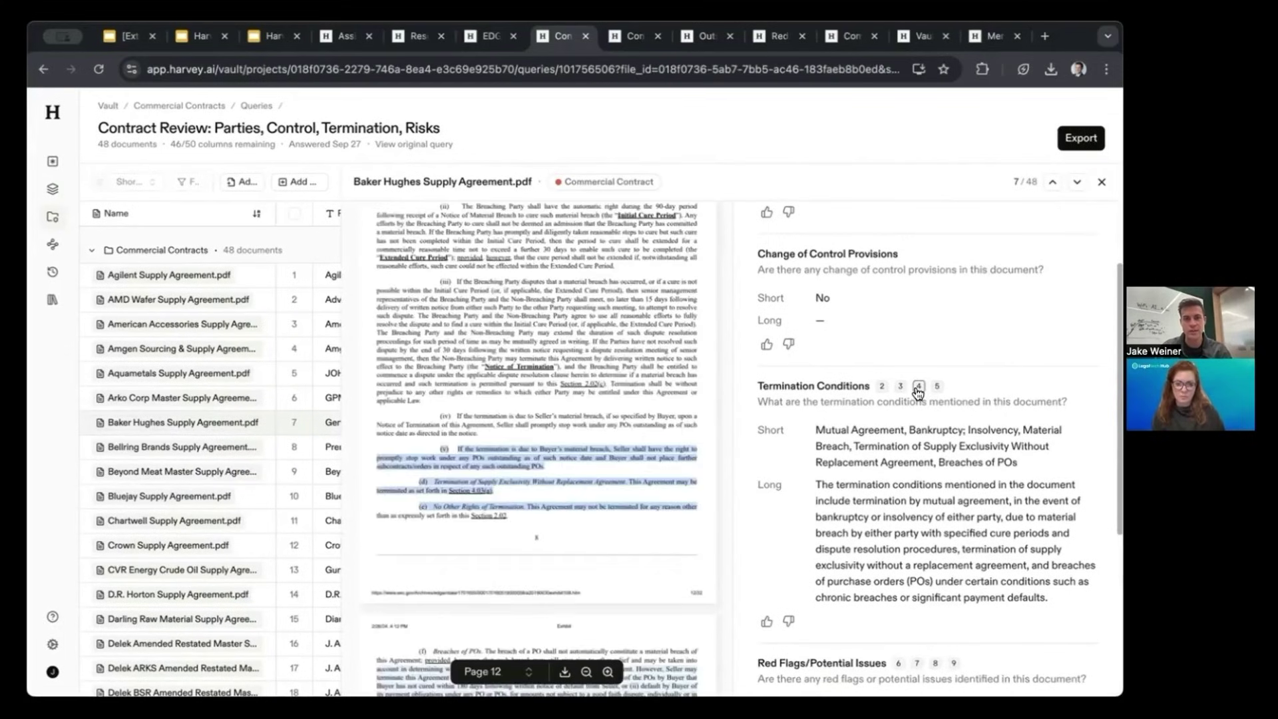
scroll(519, 306, "down", 3)
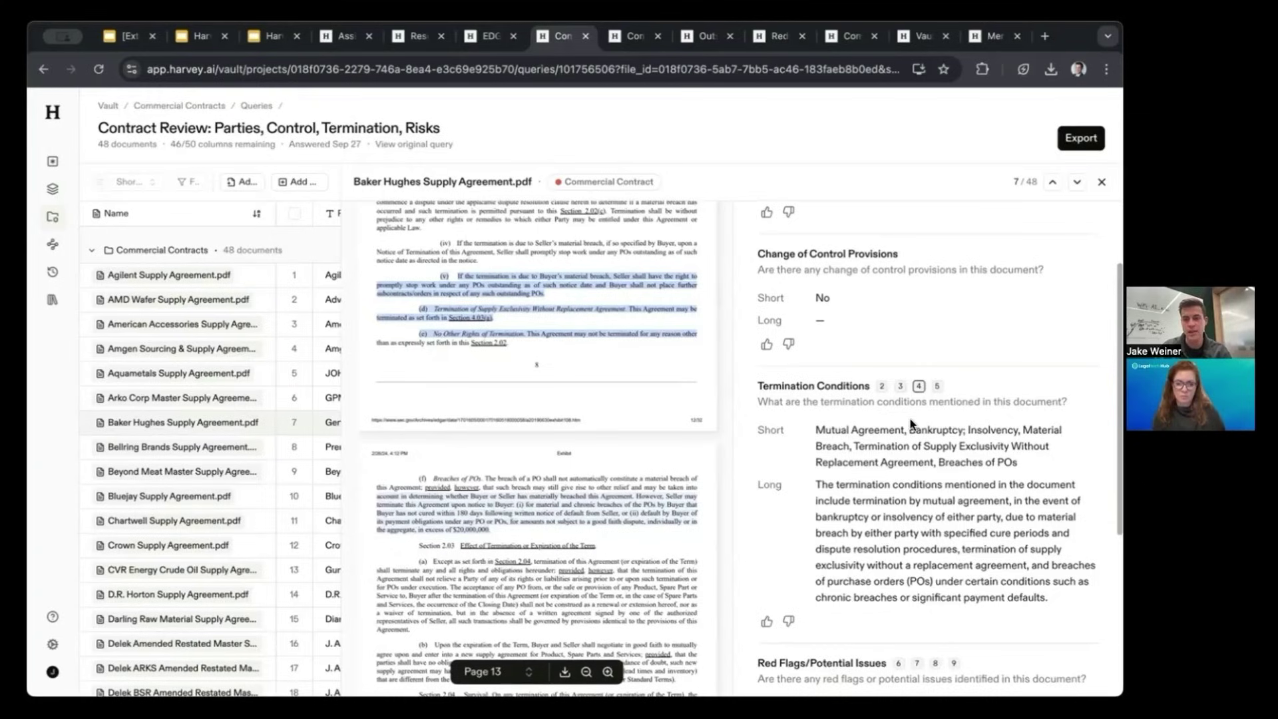
scroll(911, 424, "down", 1)
left_click_drag(1054, 546, 816, 425)
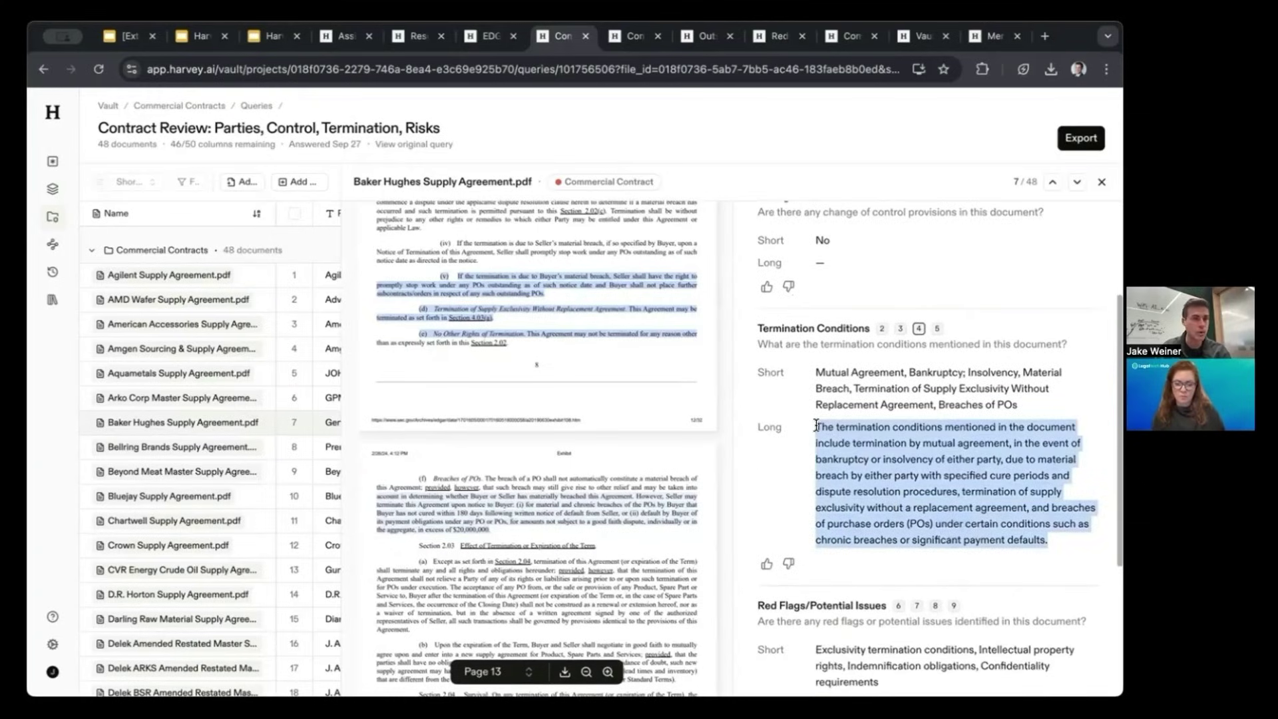
scroll(864, 400, "down", 4)
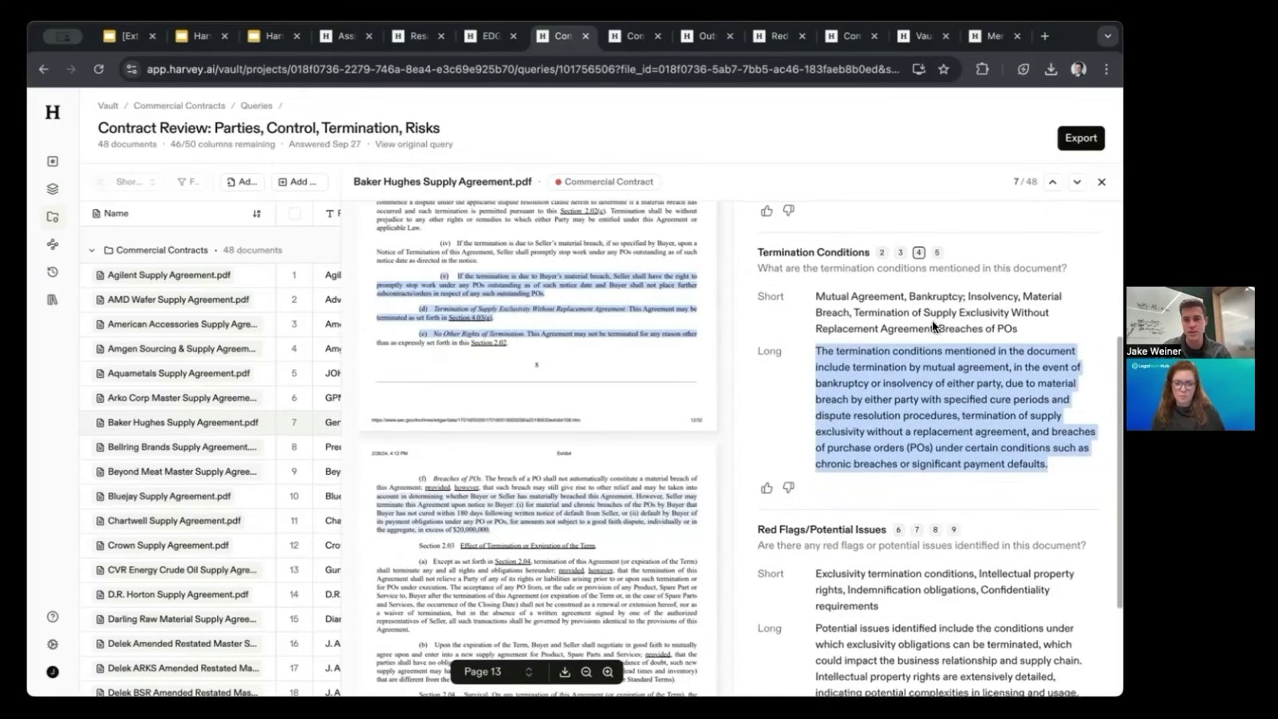
left_click(835, 517)
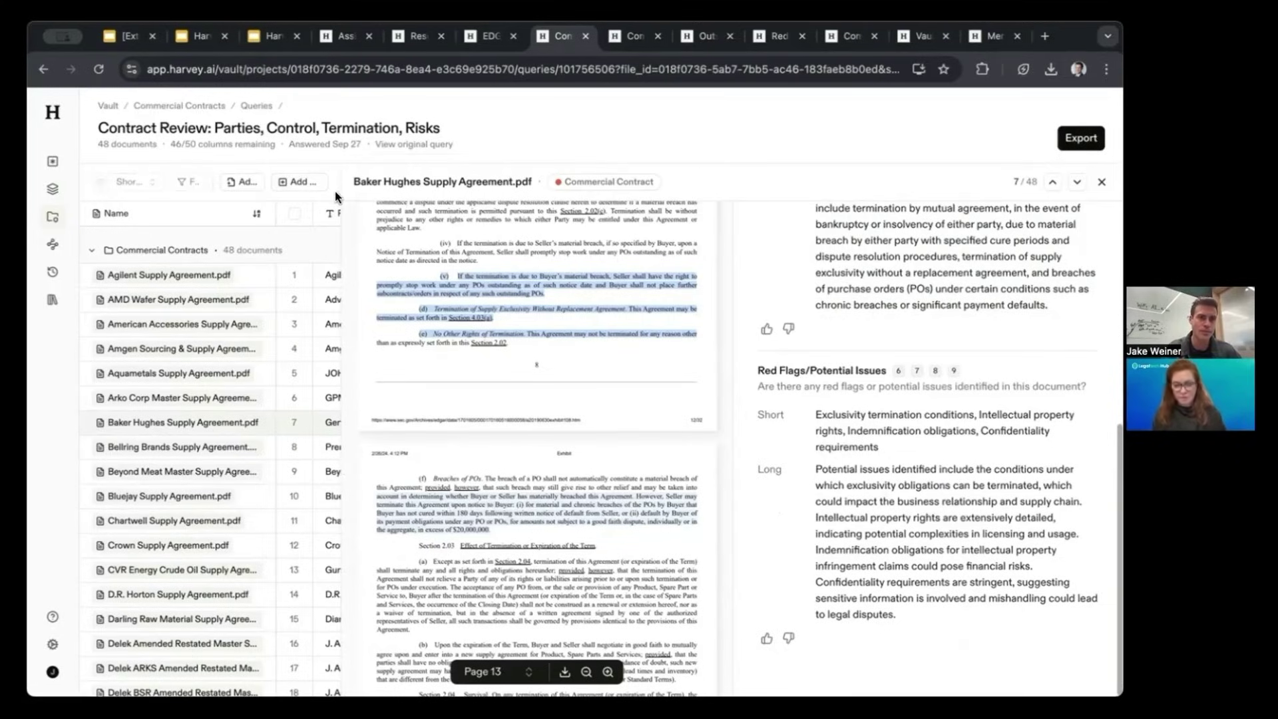
Close the Baker Hughes document and start a new query in Commercial Contracts.
key("Escape")
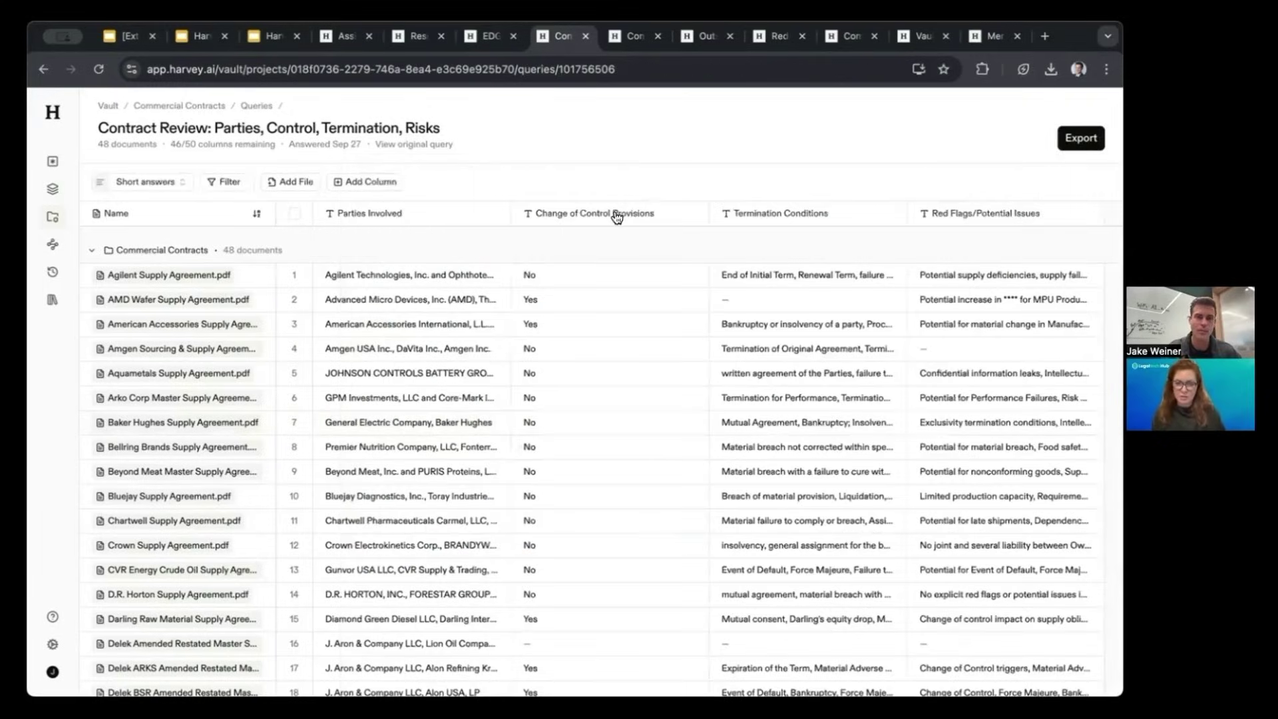
left_click(188, 108)
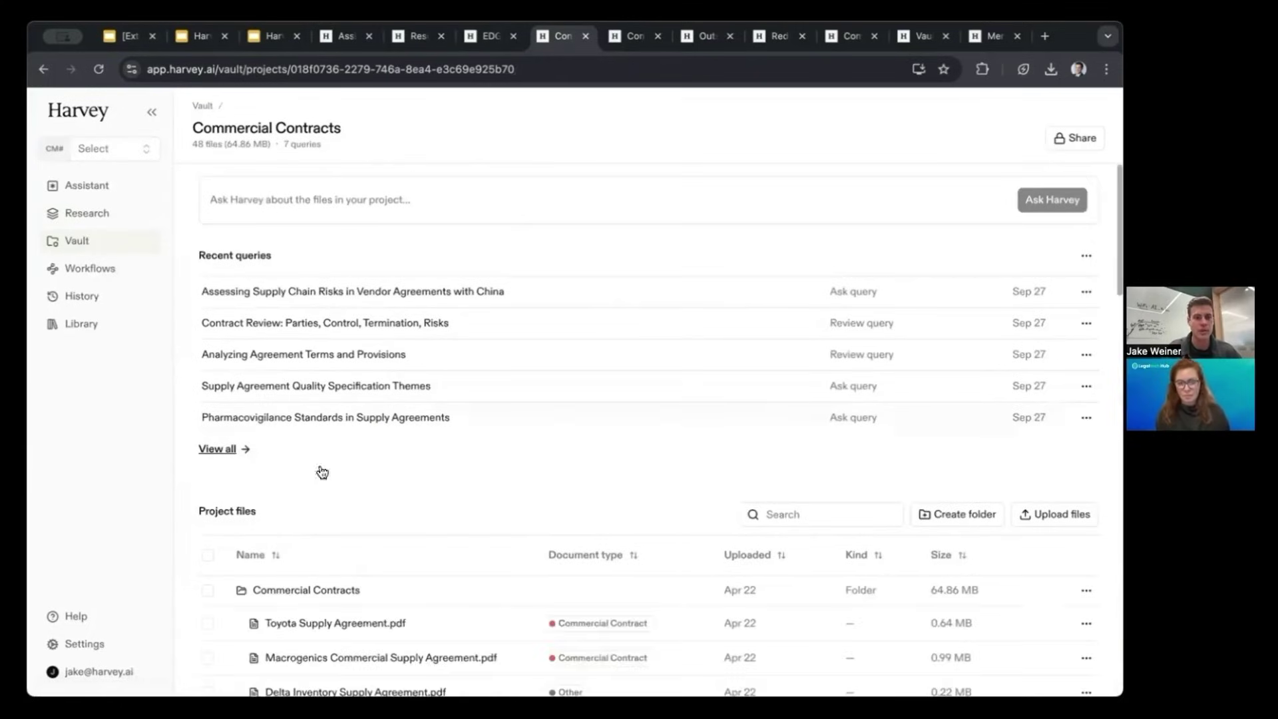
left_click(285, 178)
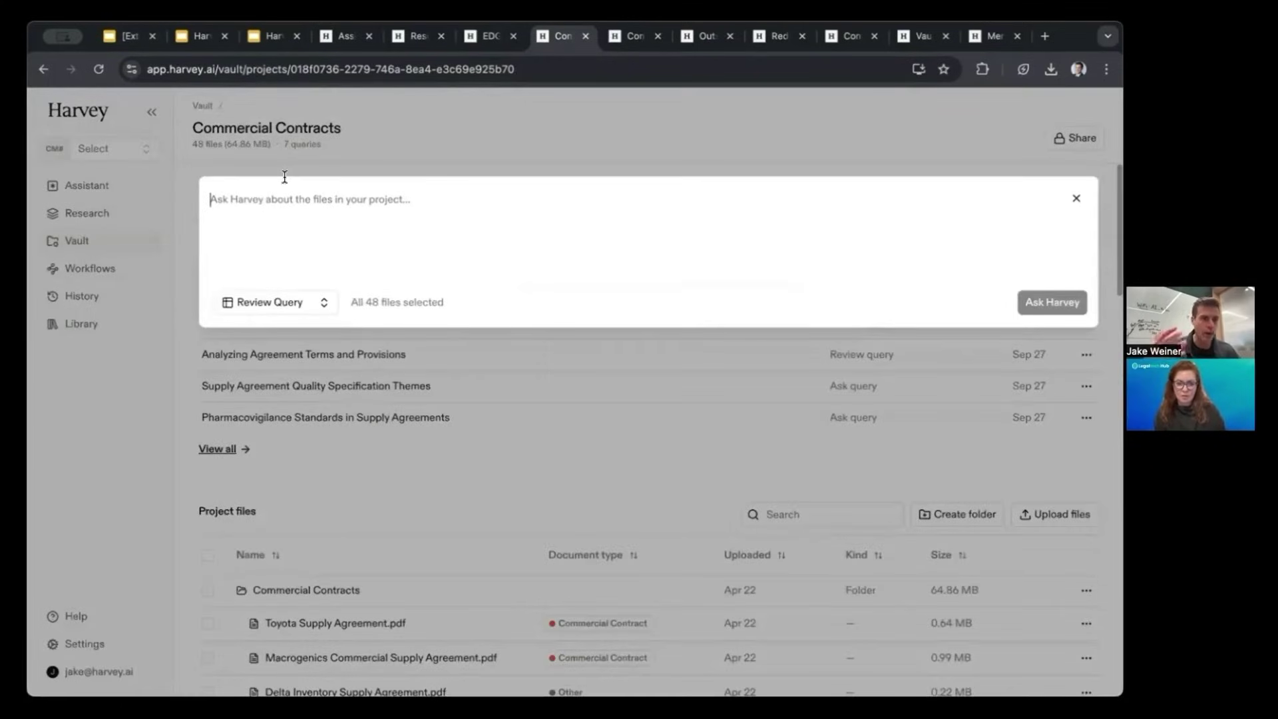
Submit a Review query about change of control, supply chain risks, assignment and Georgia law.
left_click(324, 303)
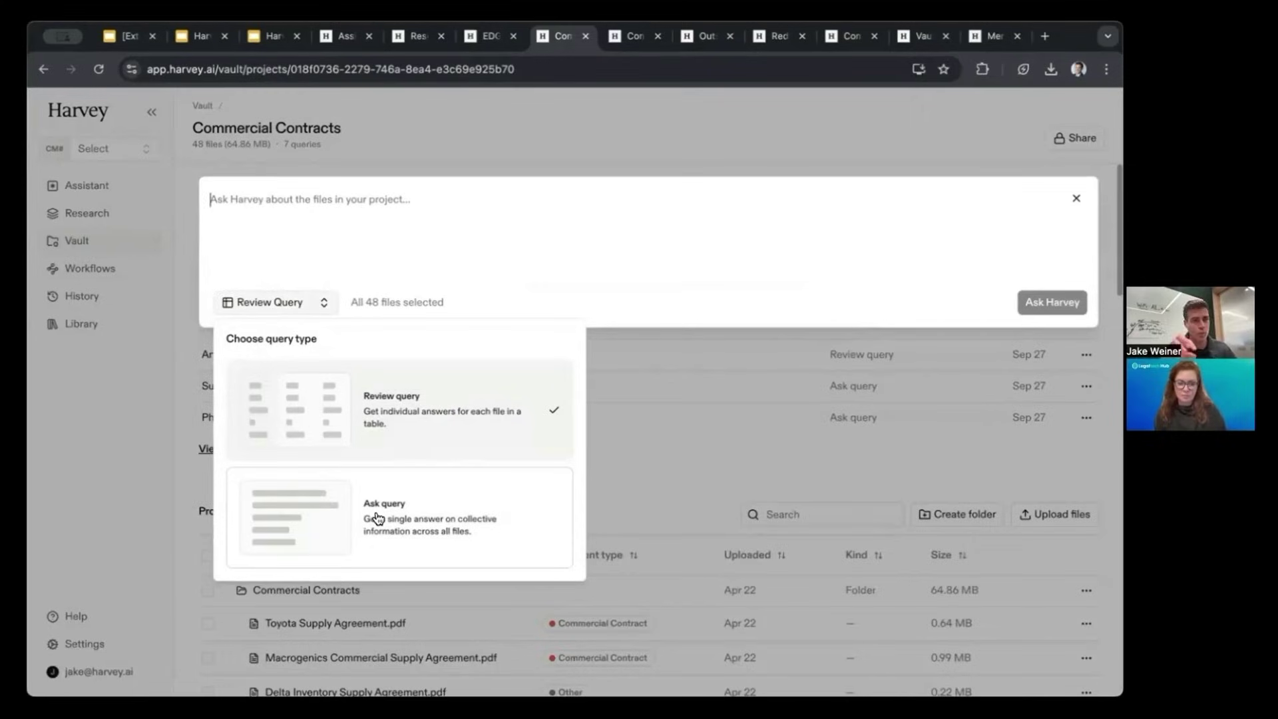
left_click(357, 284)
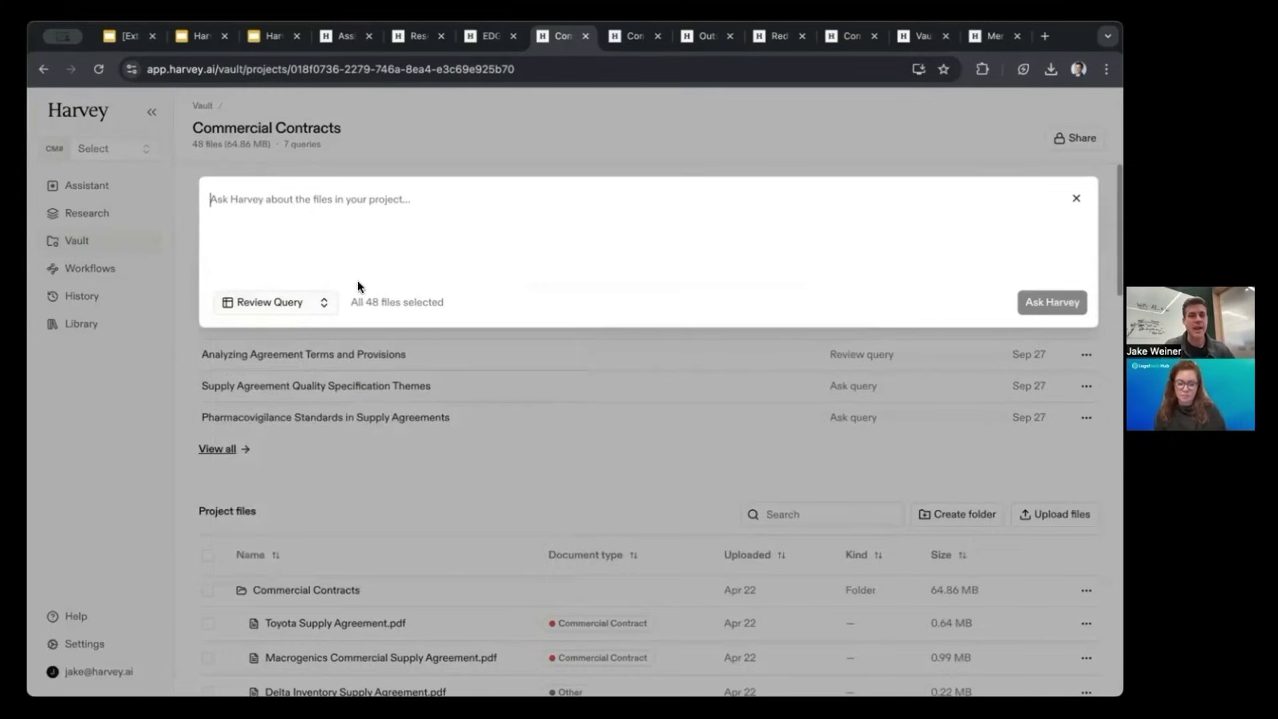
left_click(293, 303)
left_click(300, 253)
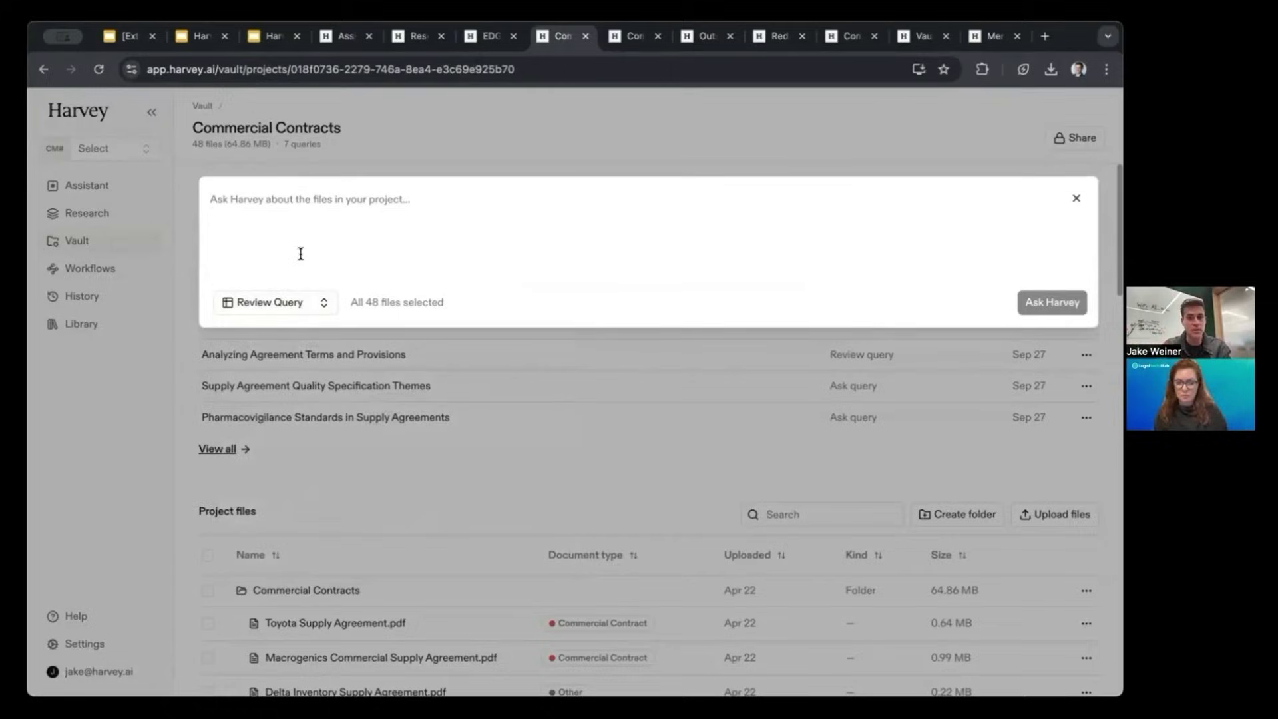
type("Tell me about t")
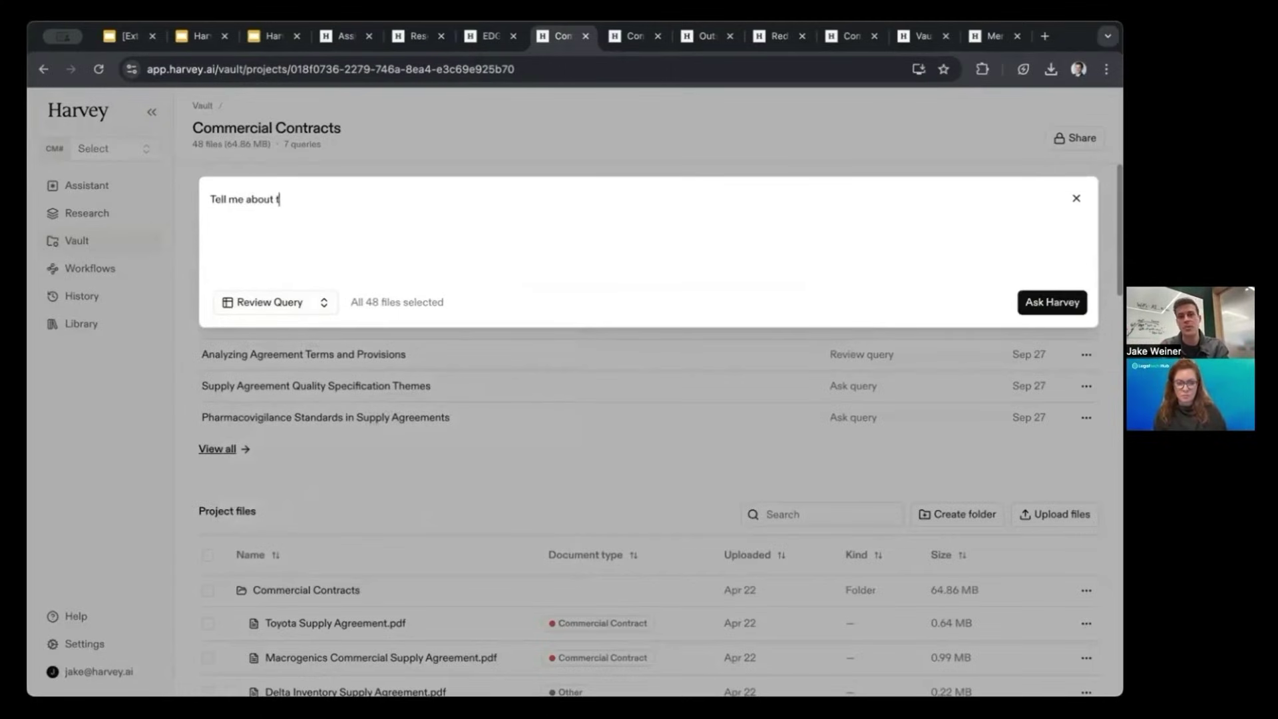
type("he change of control pro")
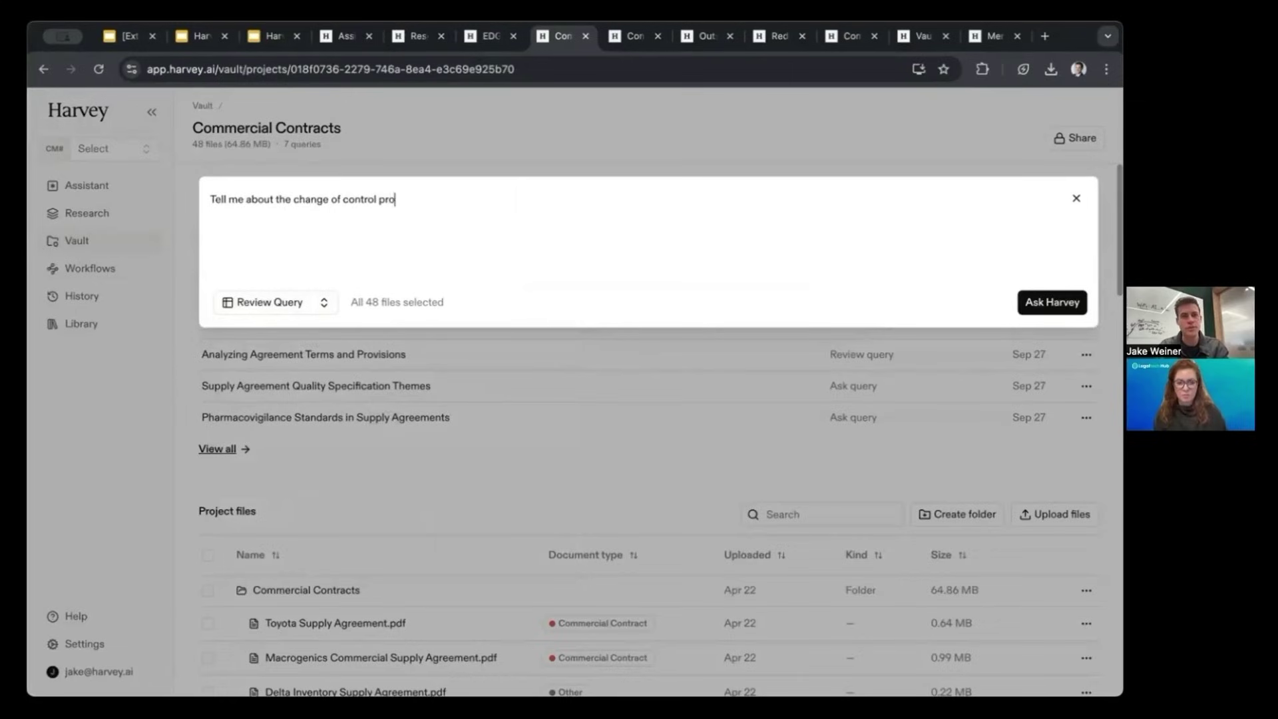
type("visions, any supply")
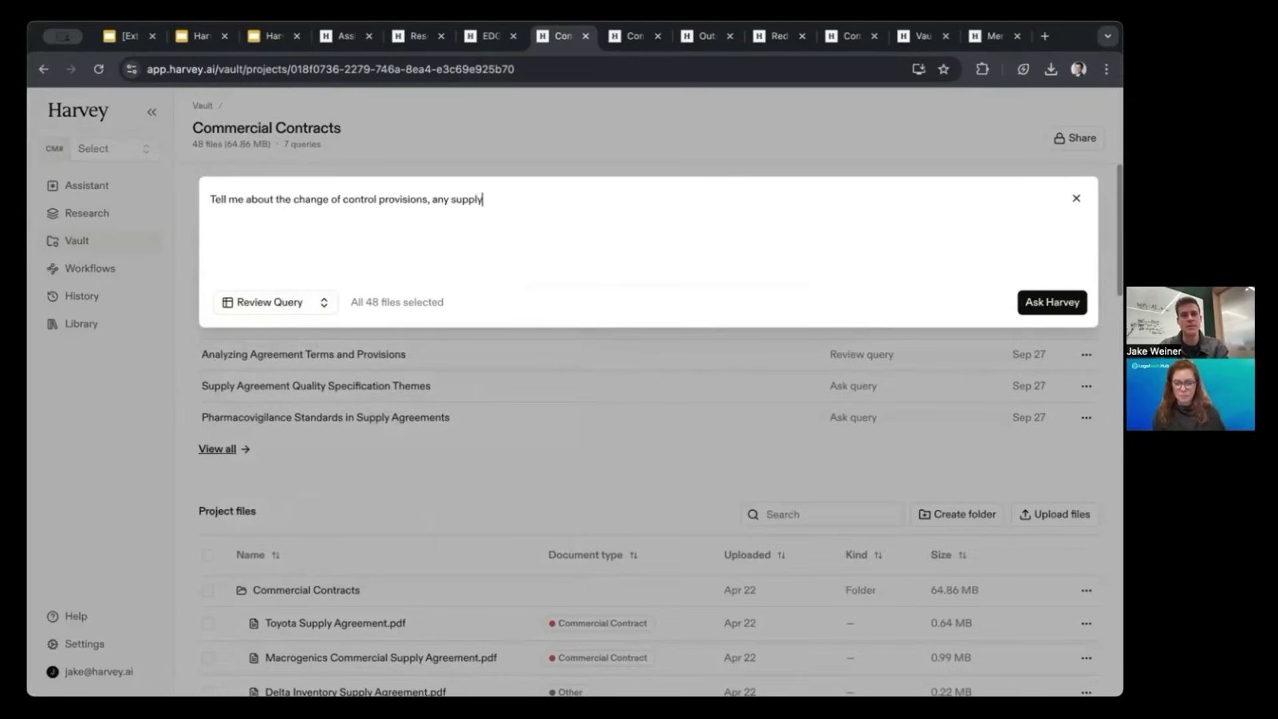
type(" chain risks, ")
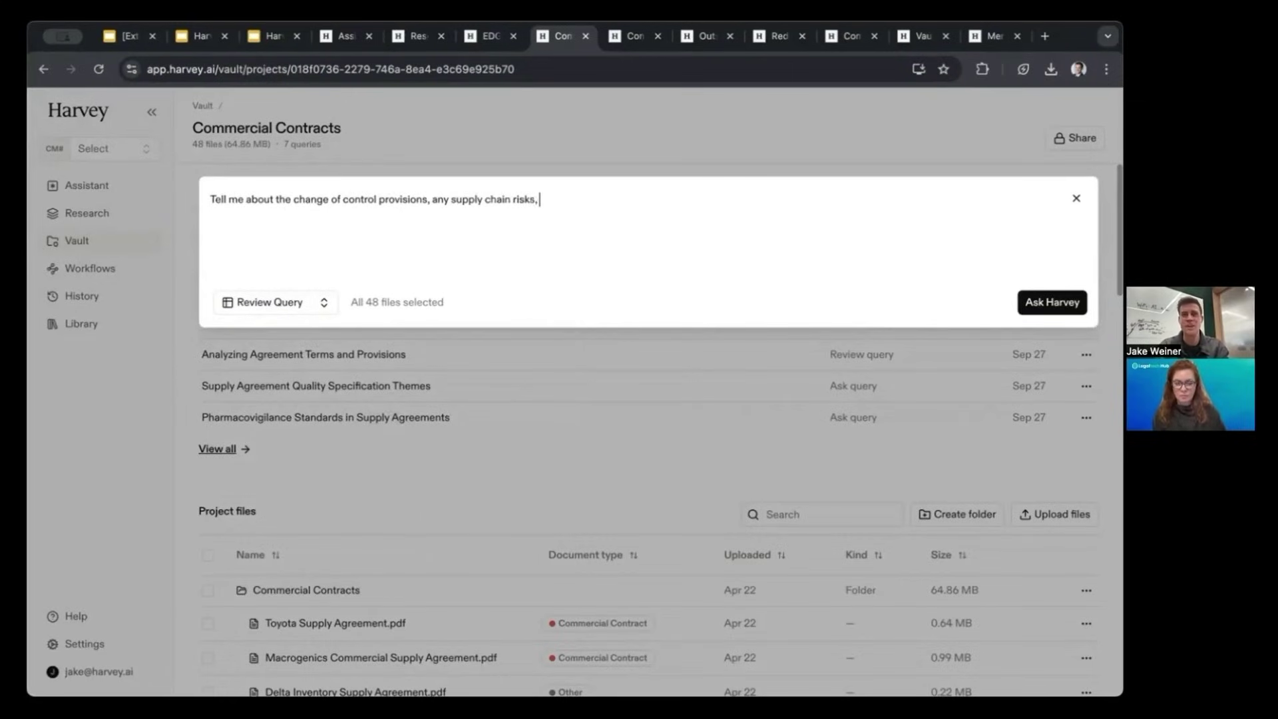
type("assignment, and any")
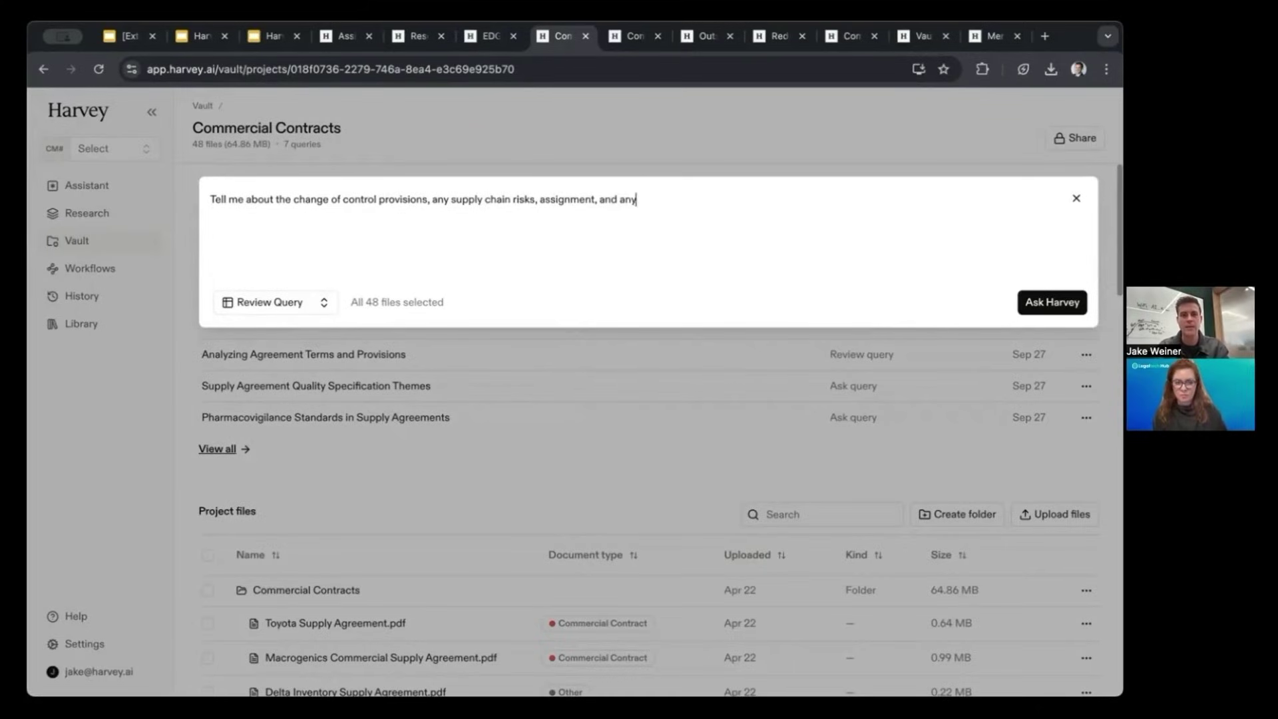
type("thing that would implicate Georgia law.")
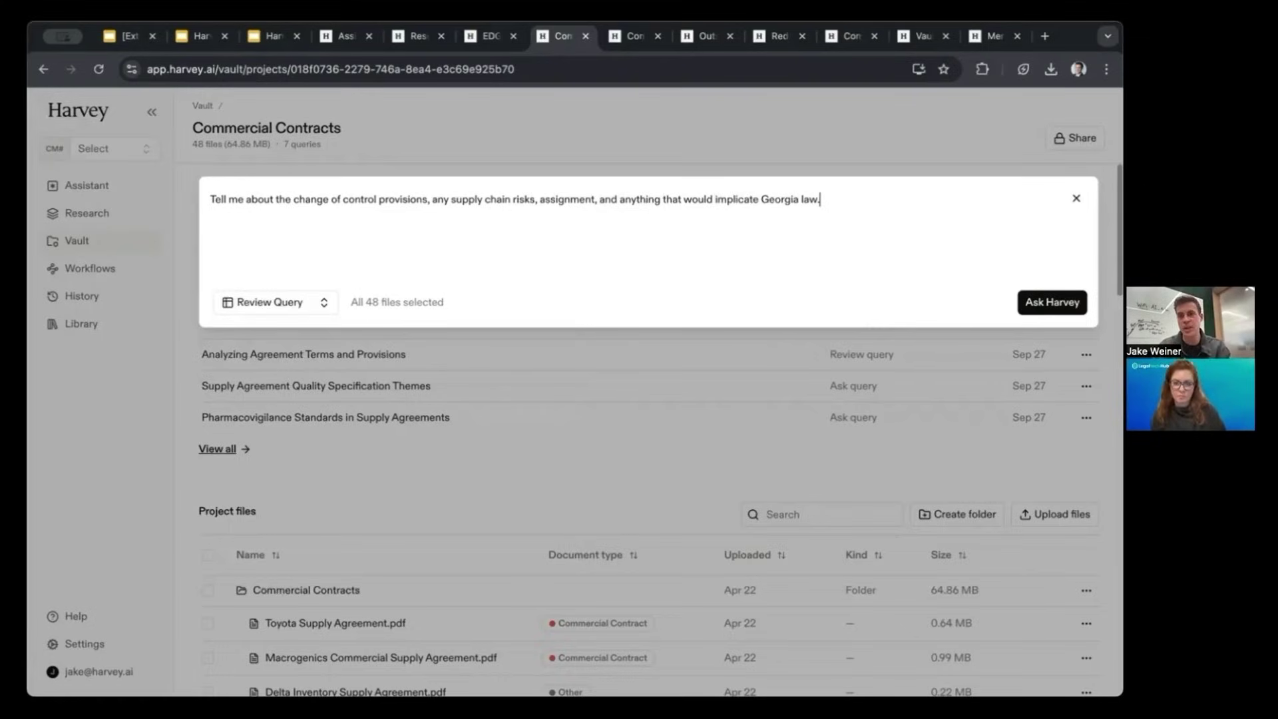
key("Return")
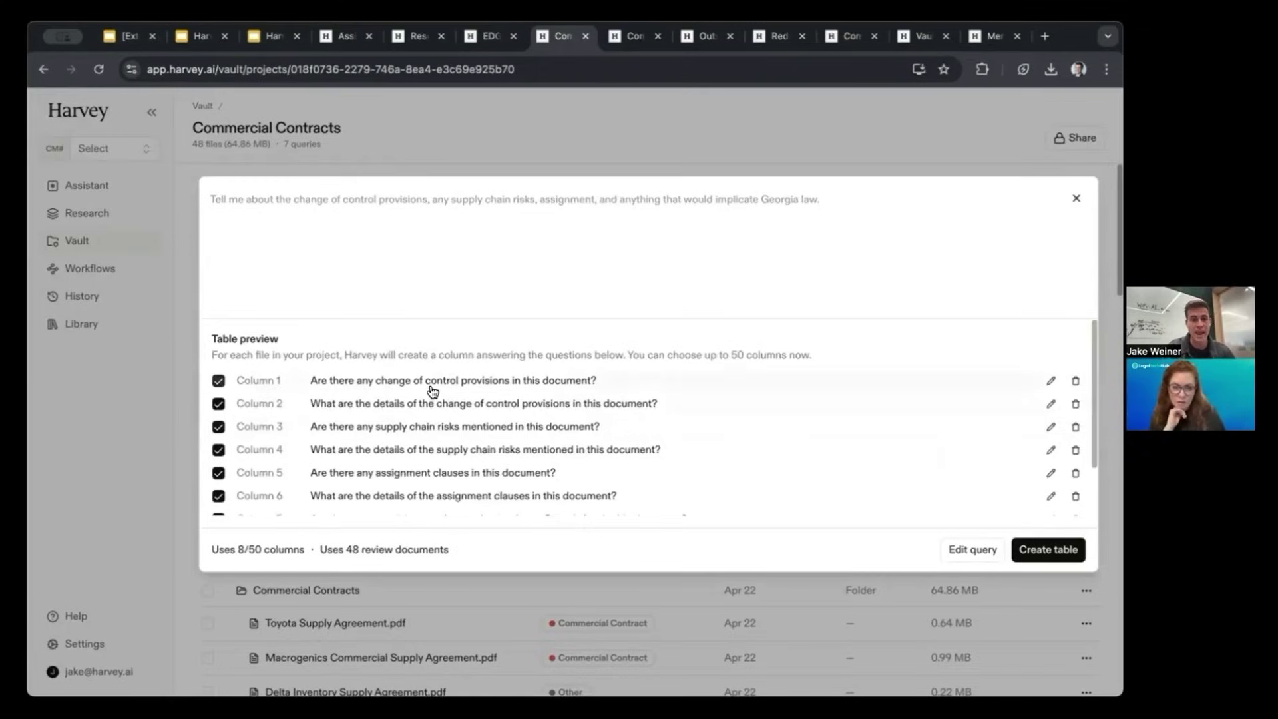
Inspect the eight-column table preview, cancel an edit to the first column, and close it.
scroll(433, 392, "down", 2)
scroll(342, 373, "up", 2)
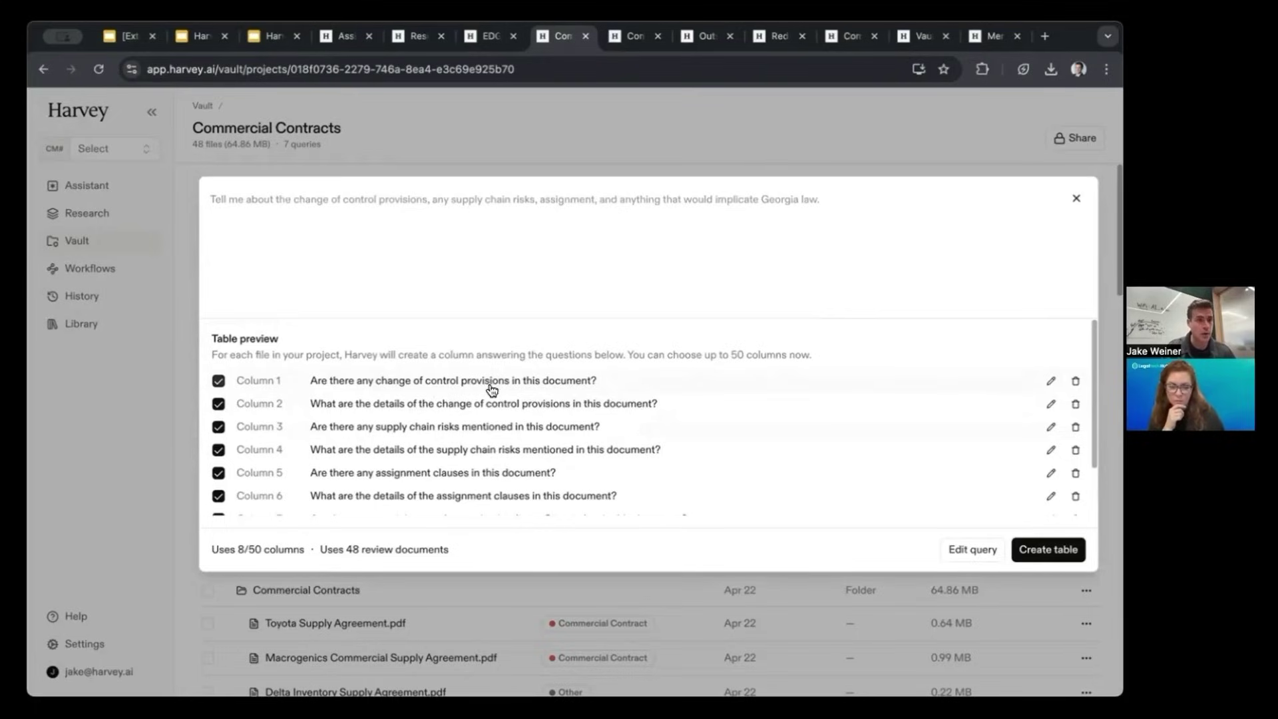
left_click(1051, 381)
mouse_move(603, 381)
left_mouse_down()
mouse_move(428, 380)
mouse_move(534, 380)
left_mouse_up()
left_click(1032, 380)
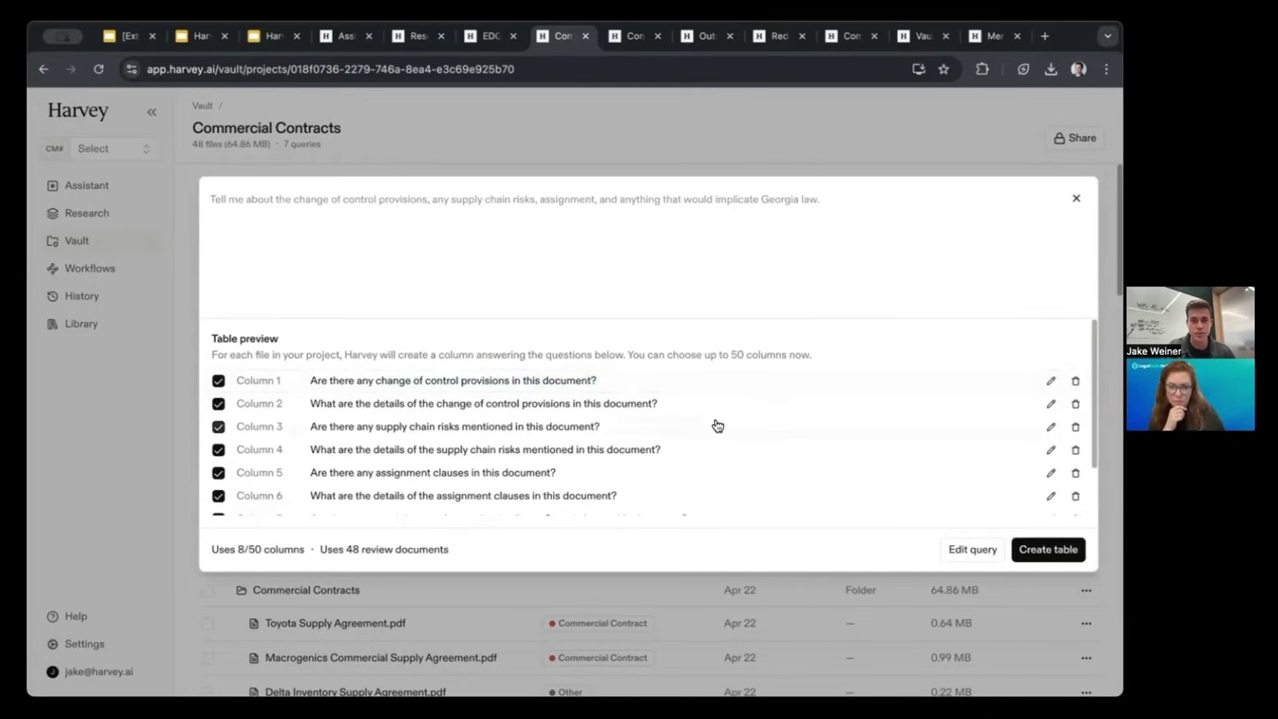
scroll(713, 425, "down", 2)
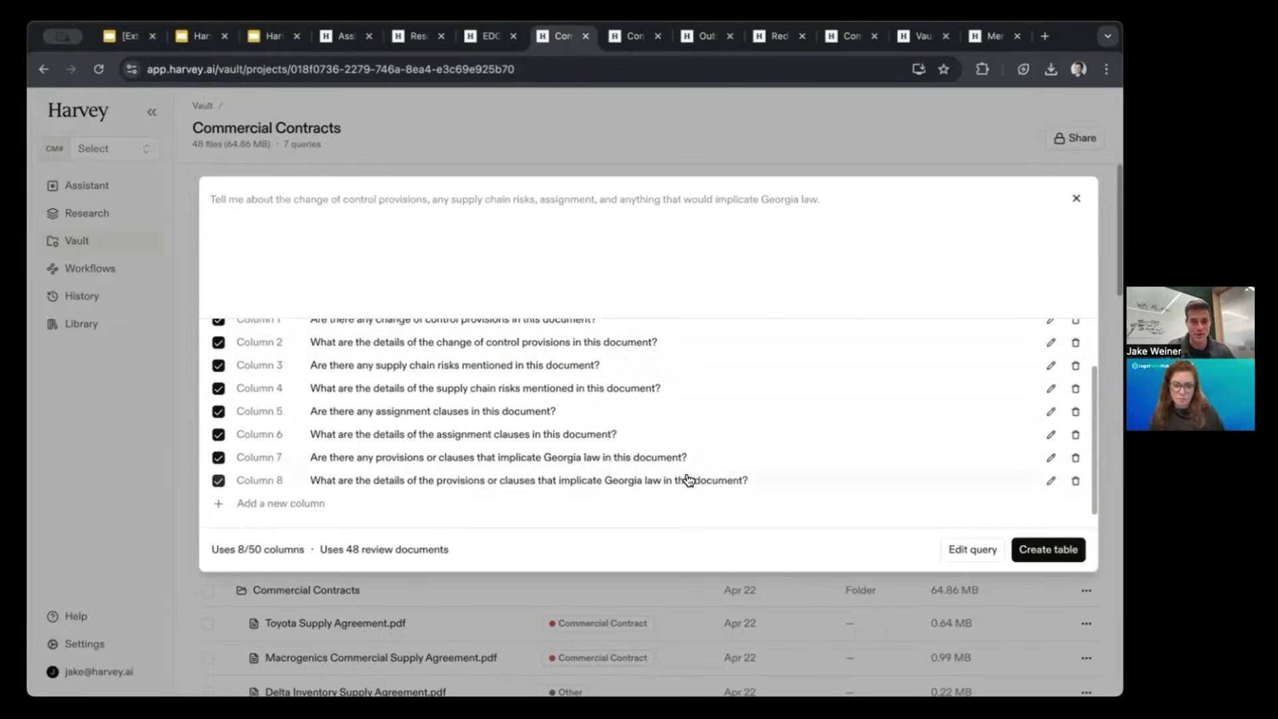
scroll(665, 440, "up", 2)
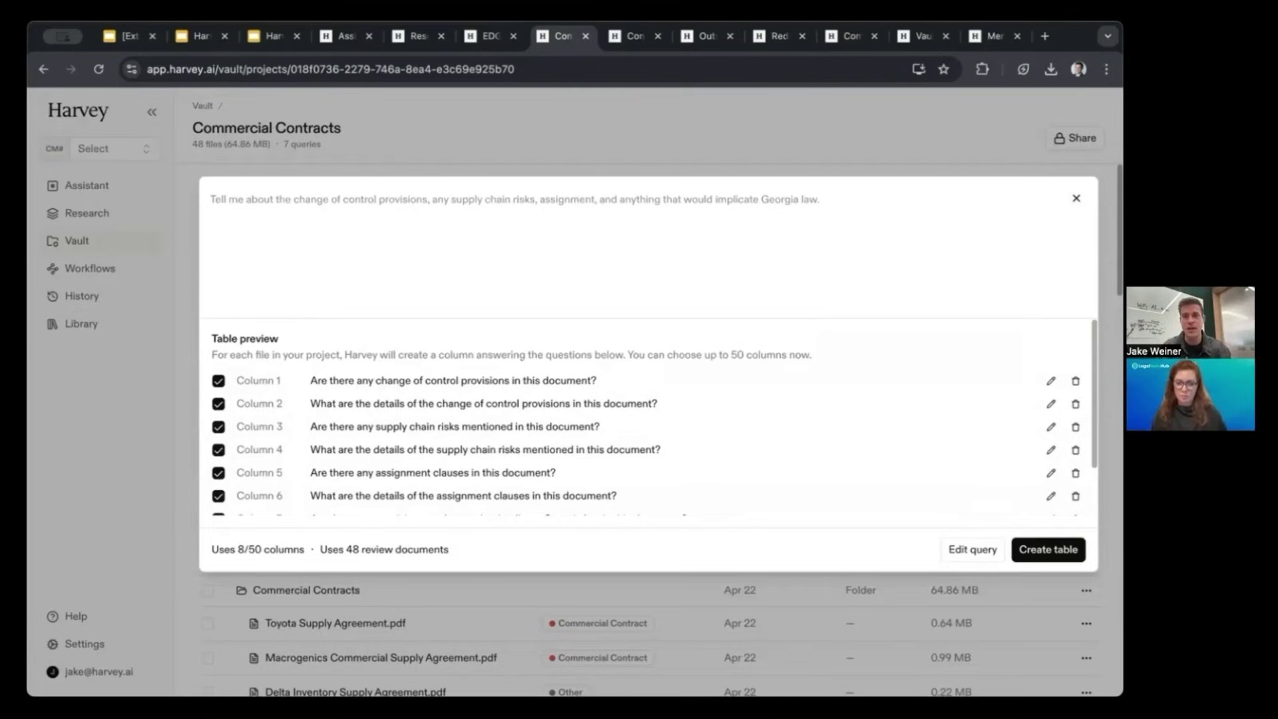
left_click(617, 157)
Open the supply chain risks saved query, then return to the Contract Review table.
left_click(357, 289)
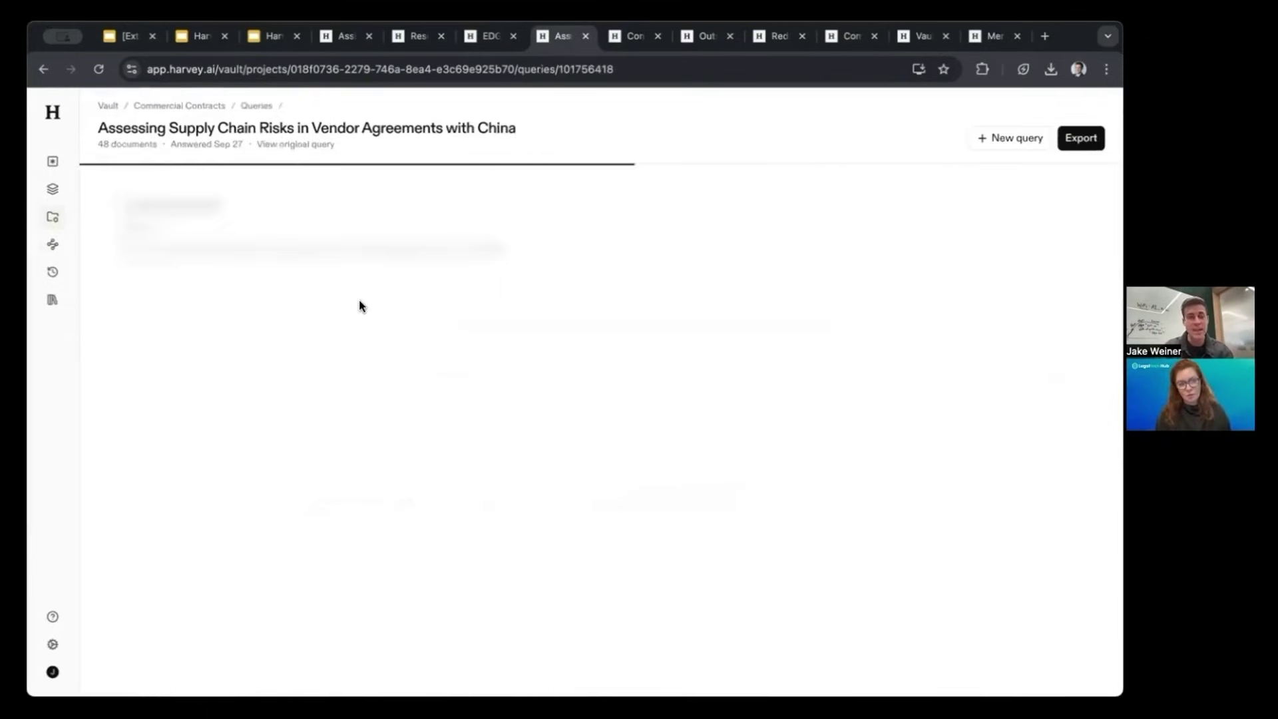
key("alt+Left")
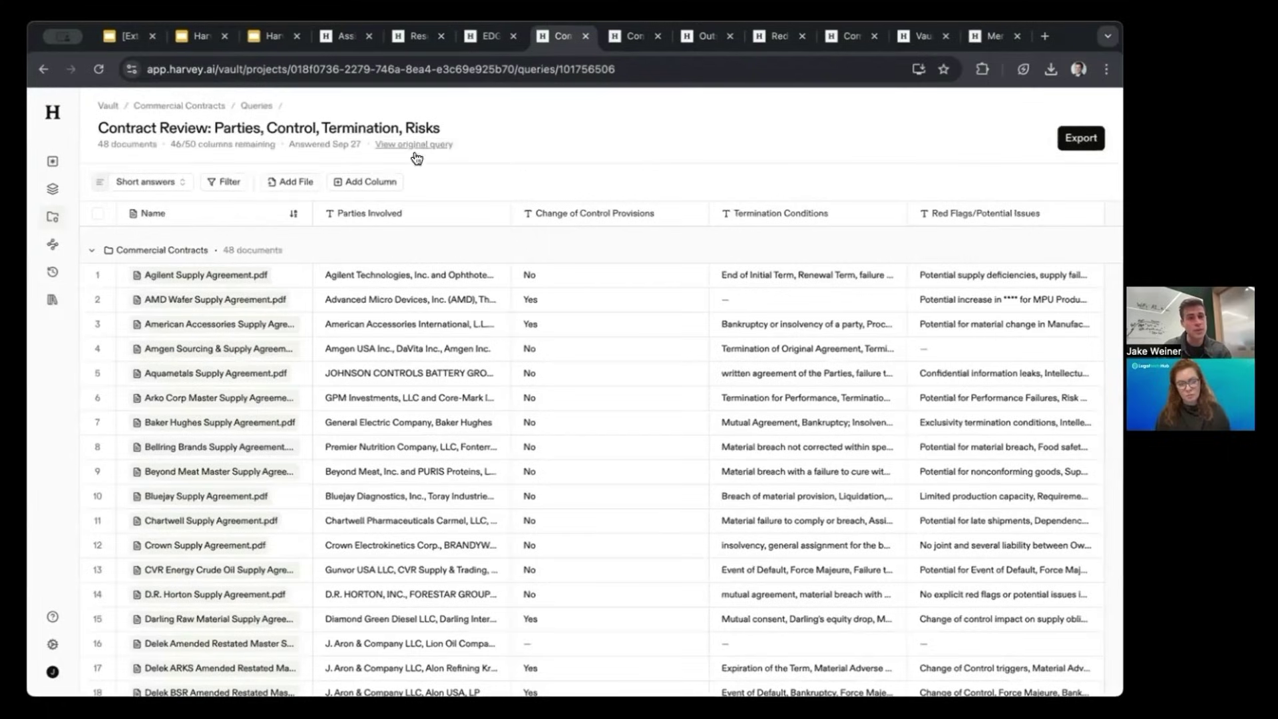
left_click(382, 181)
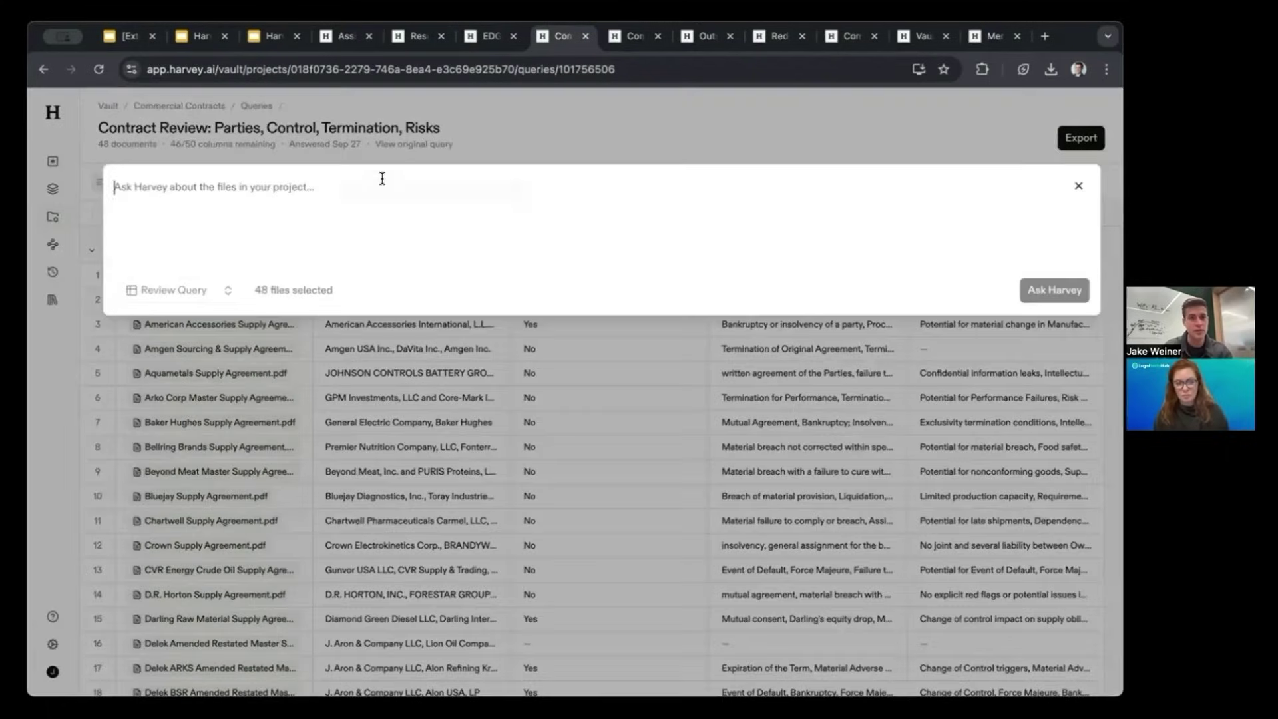
left_click(588, 112)
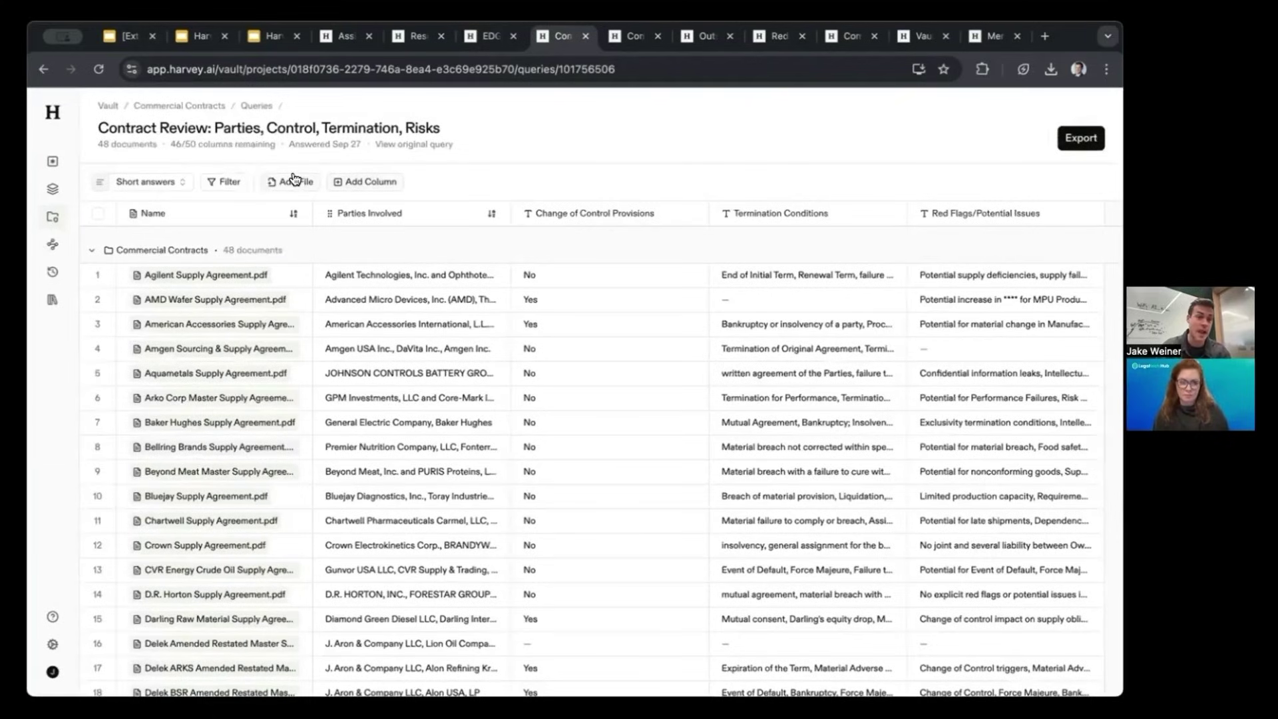
Filter the table to Change of Control Provisions equals Yes.
left_click(225, 181)
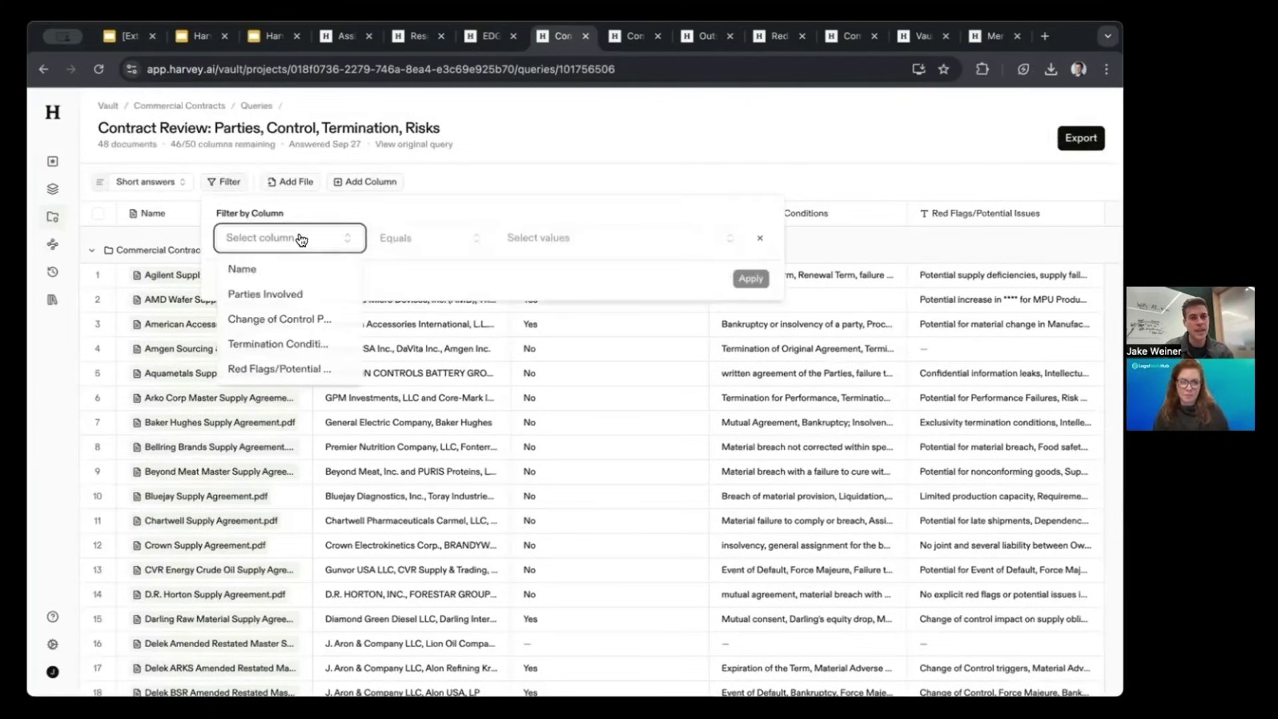
left_click(293, 320)
left_click(611, 247)
left_click(620, 353)
left_click(783, 278)
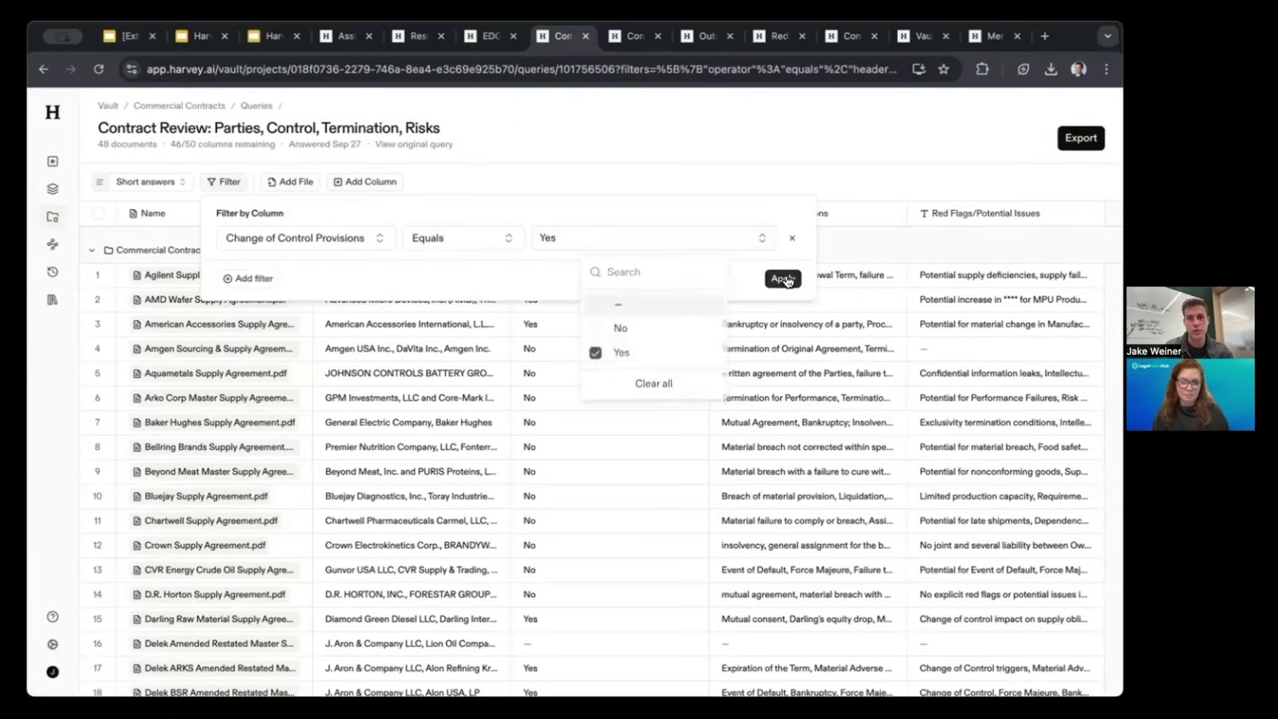
Add a Termination Conditions filter row, view its values, then close the filter panel.
left_click(230, 181)
left_click(234, 277)
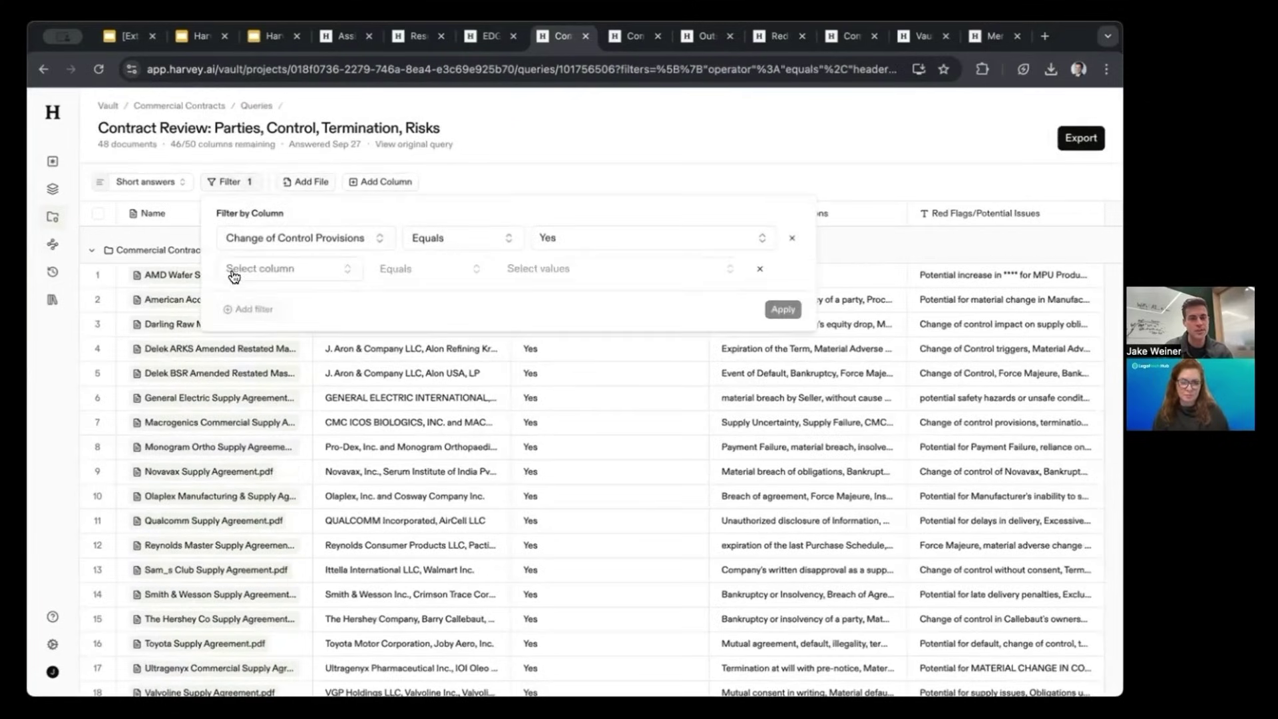
left_click(317, 278)
left_click(304, 379)
left_click(589, 273)
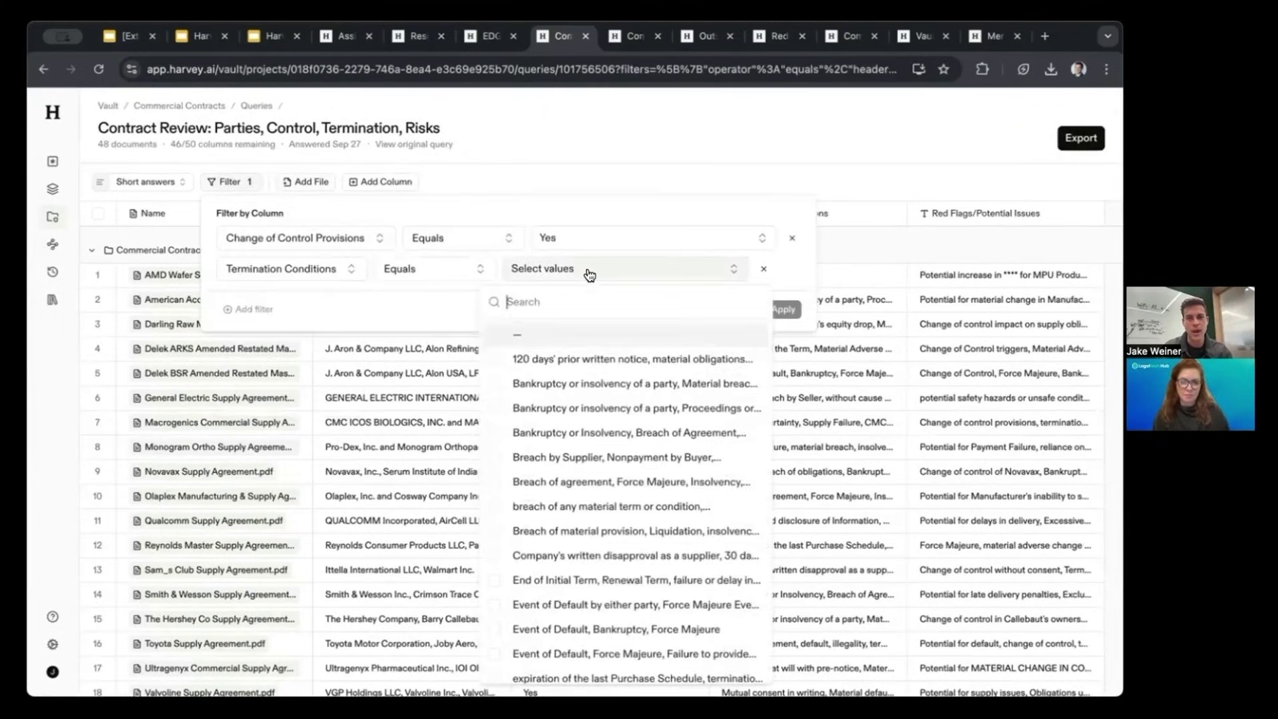
left_click(589, 273)
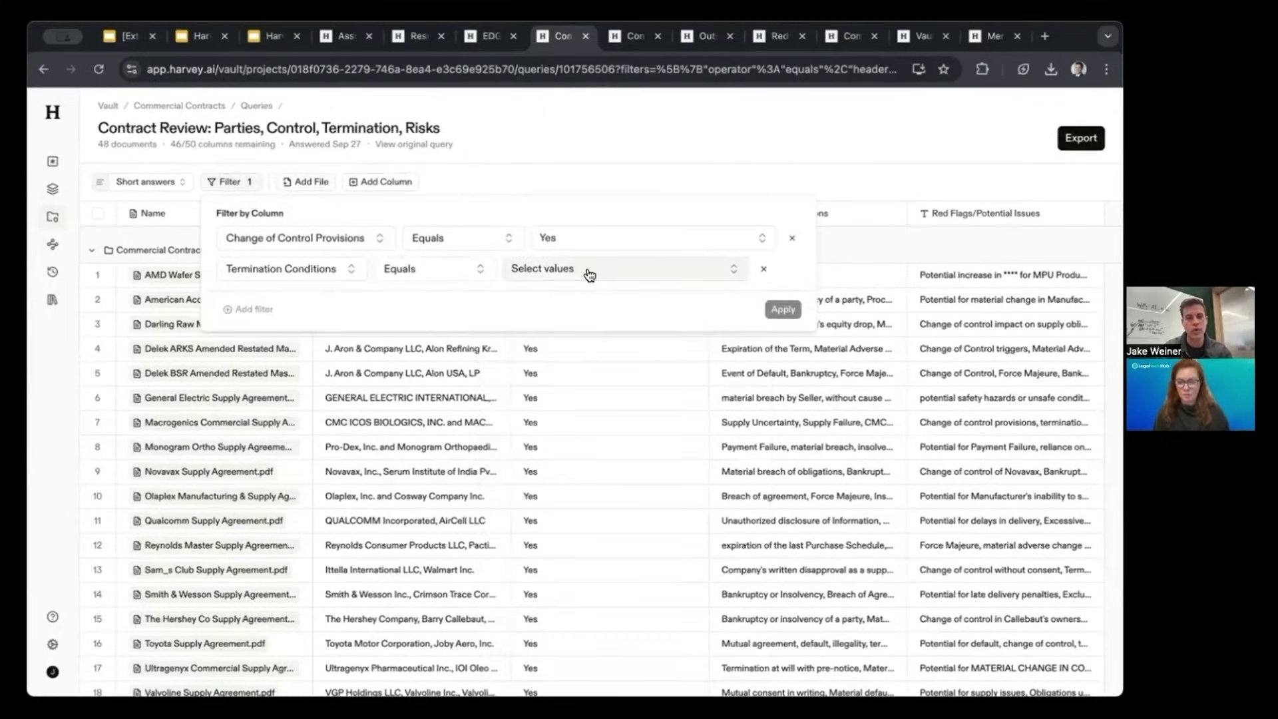
left_click(866, 177)
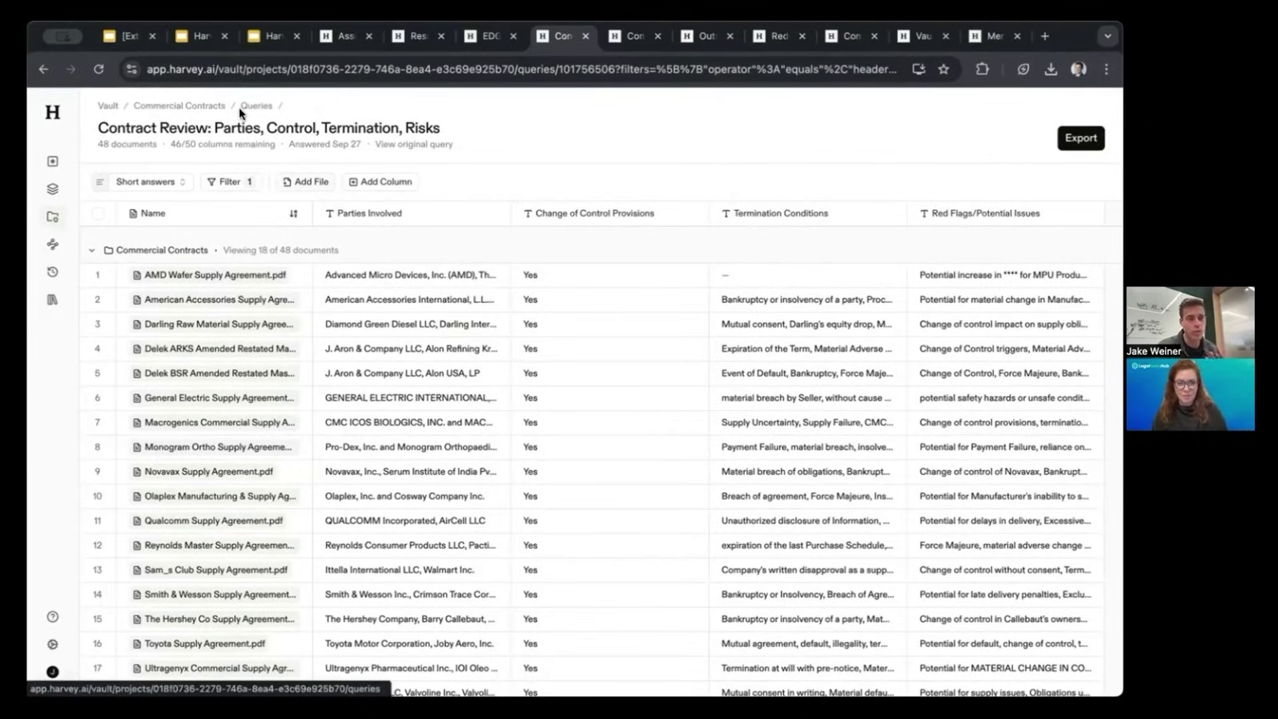
Return to Commercial Contracts, dismiss the Ask Harvey box, and switch to the Vault projects list.
left_click(211, 108)
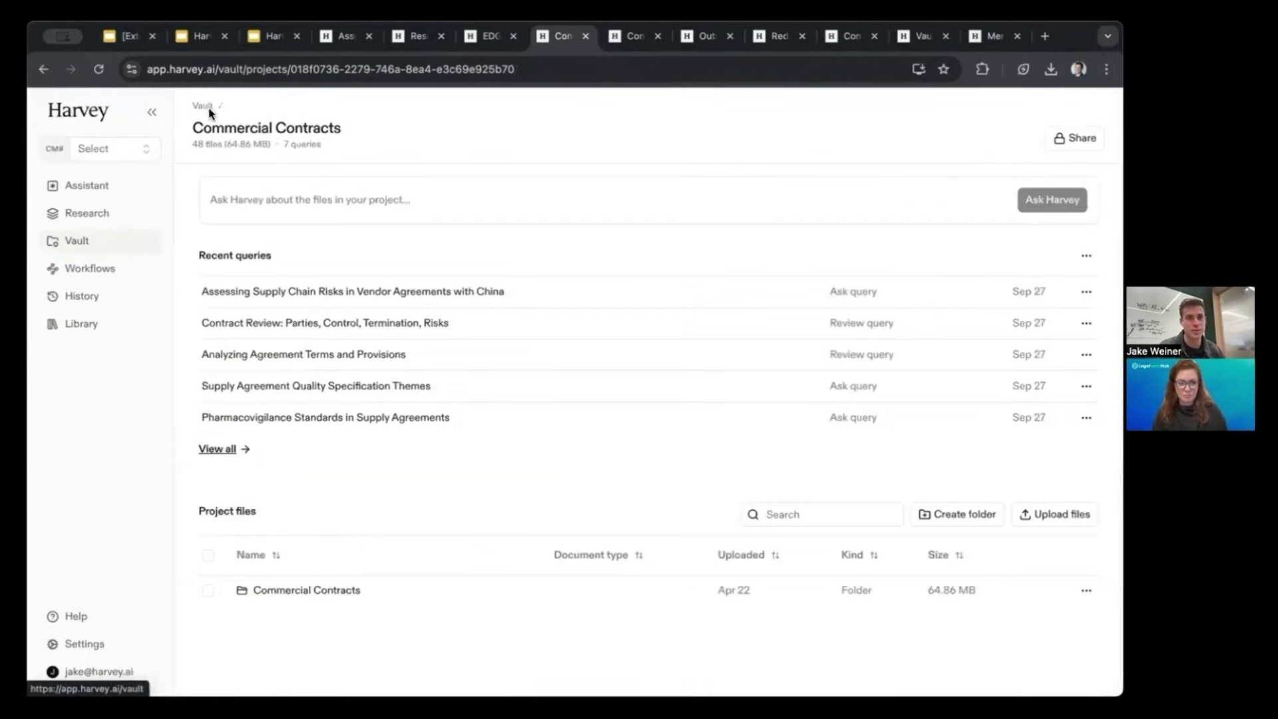
left_click(323, 199)
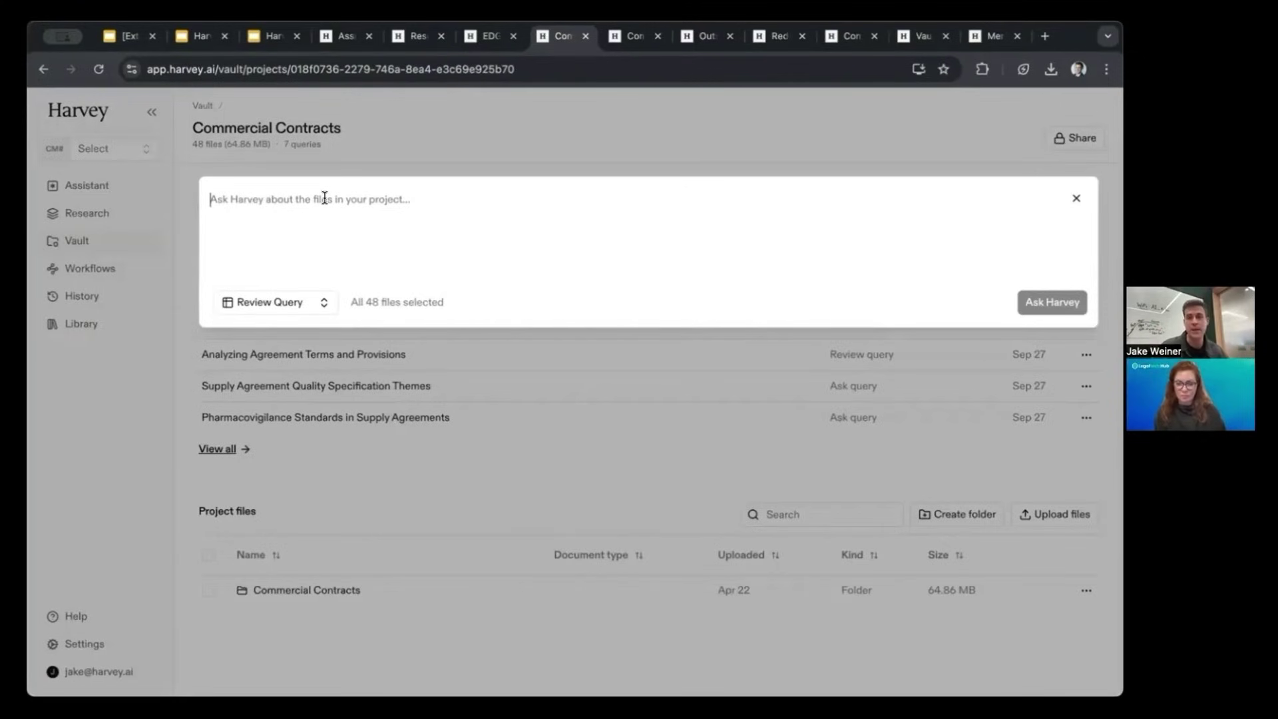
left_click(460, 125)
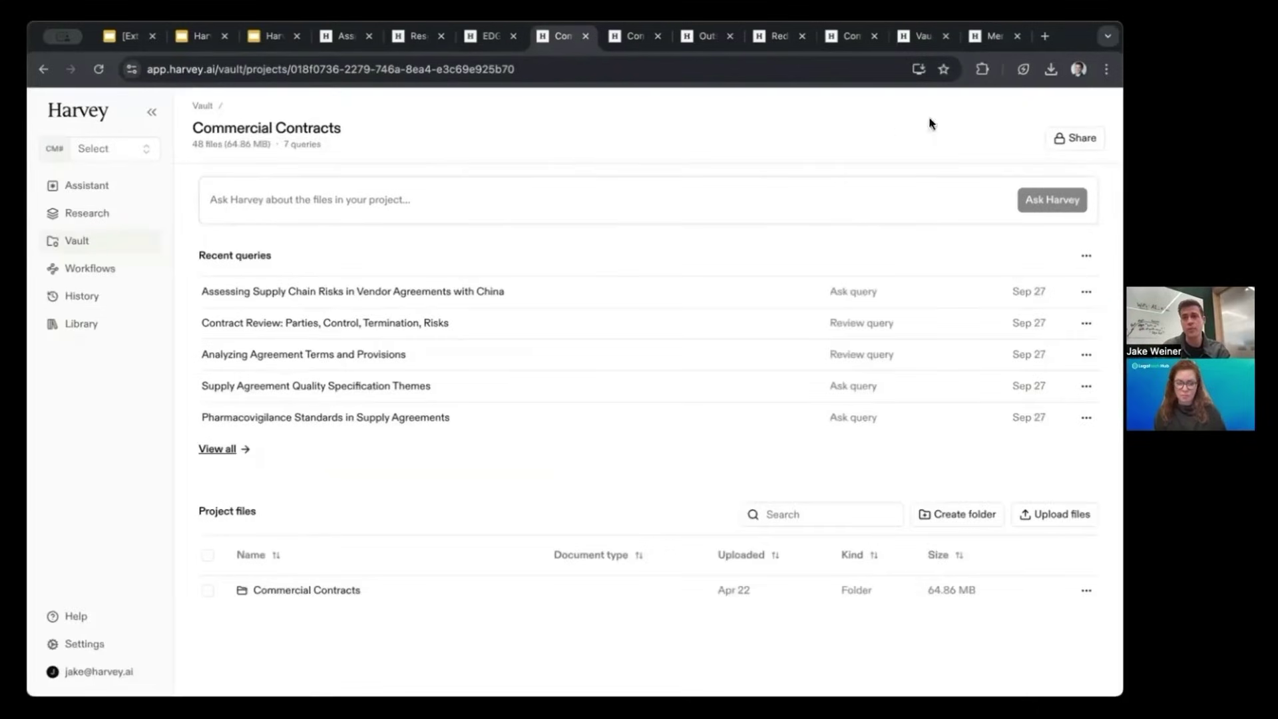
left_click(992, 36)
left_click(902, 37)
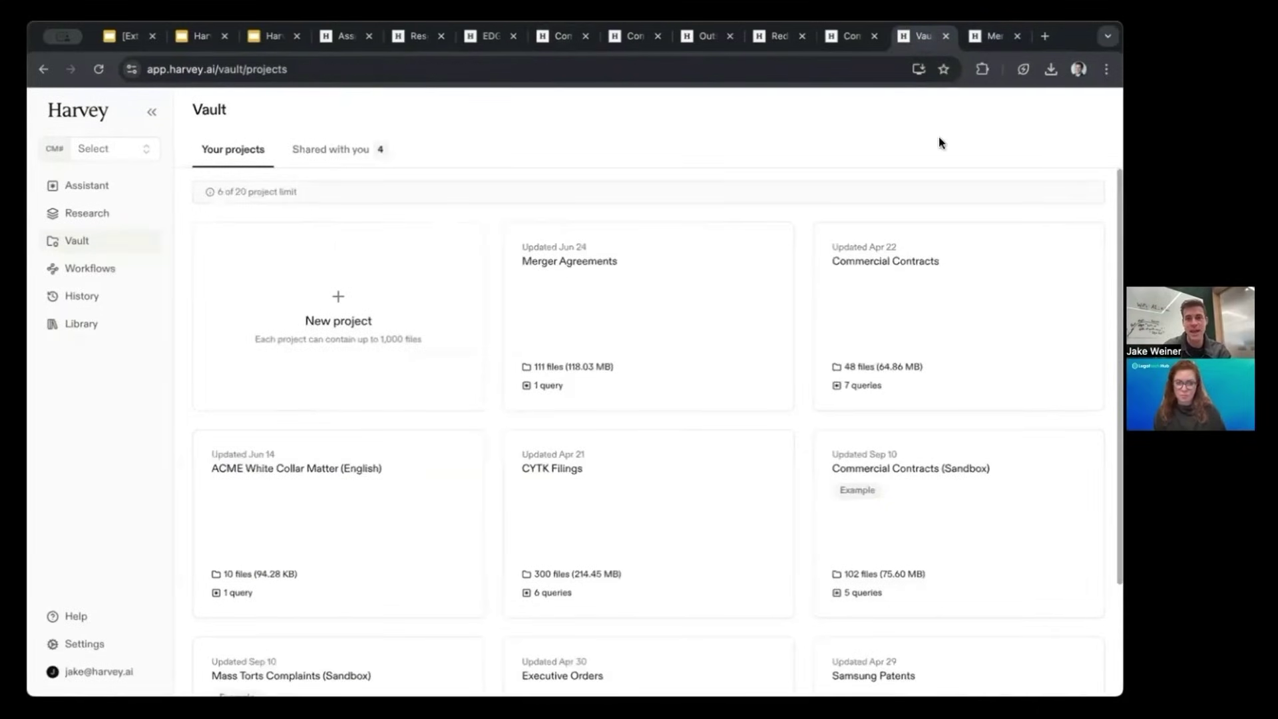
Open the Merger Agreements project and expand all eight review table templates.
left_click(528, 277)
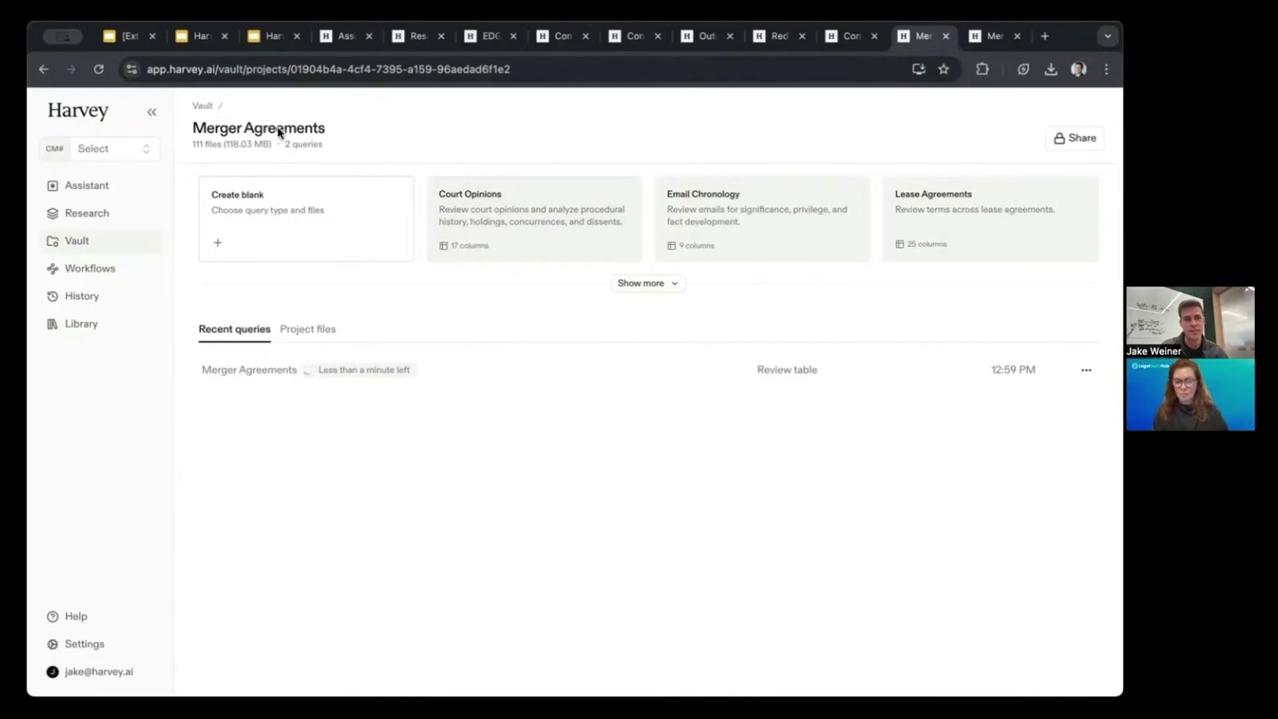
left_click(629, 285)
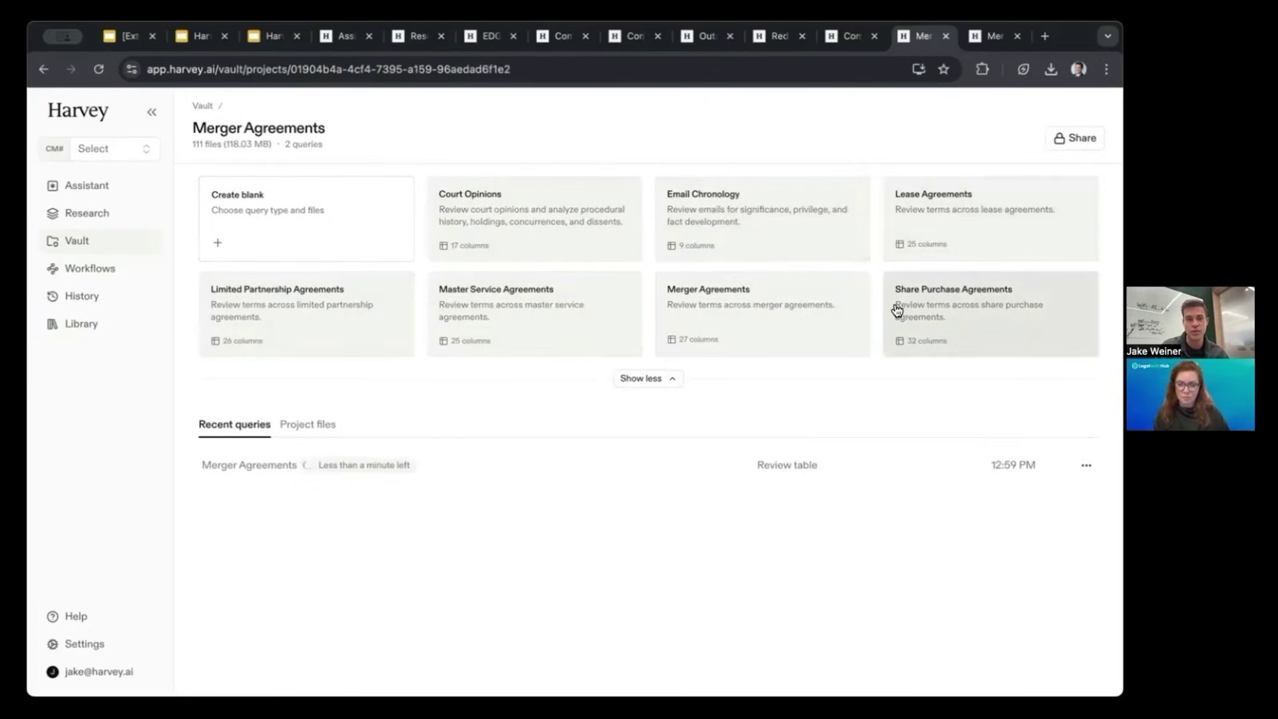
Preview the Limited Partnership Agreements template and review its columns.
left_click(306, 310)
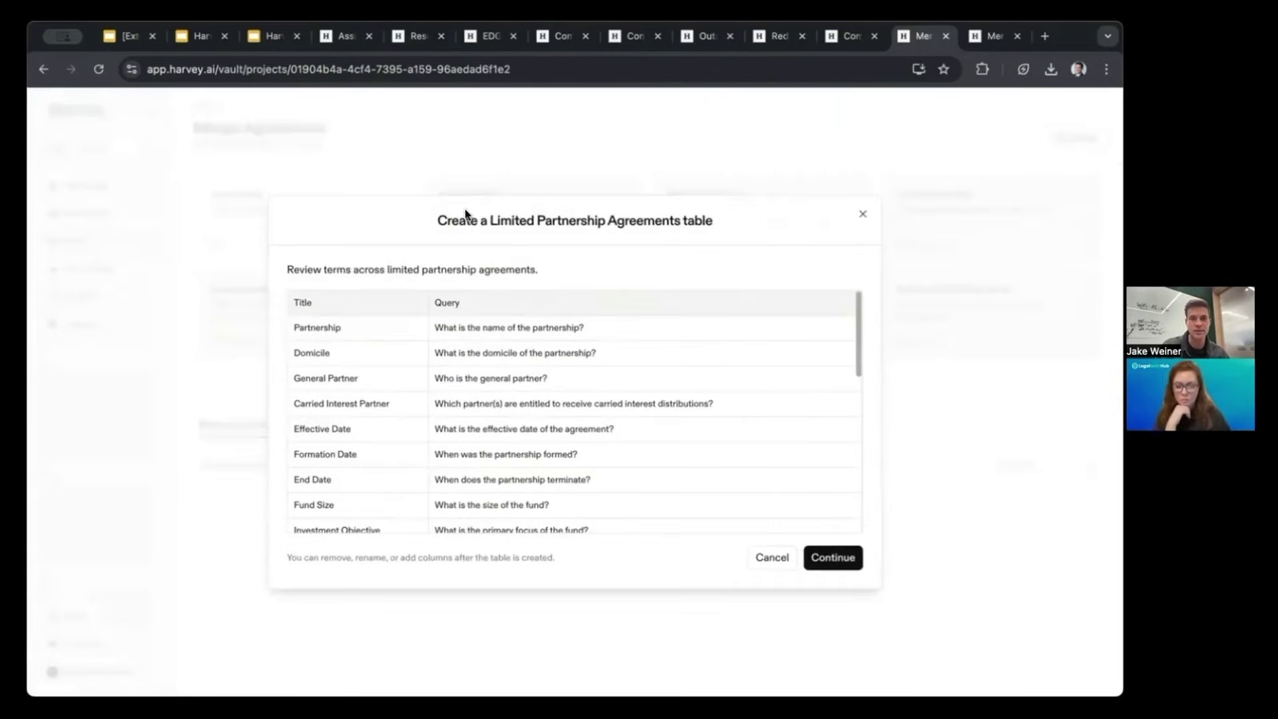
left_click_drag(483, 219, 722, 219)
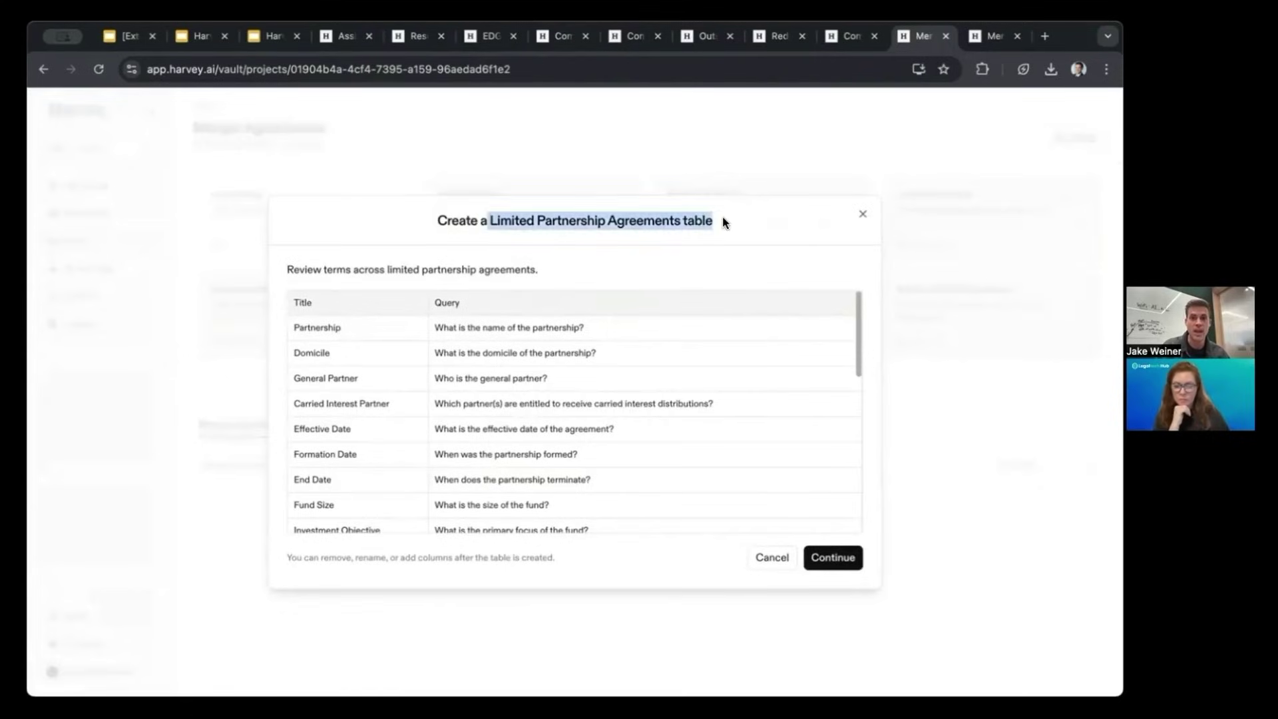
left_click(708, 234)
scroll(546, 381, "down", 1)
scroll(548, 382, "down", 2)
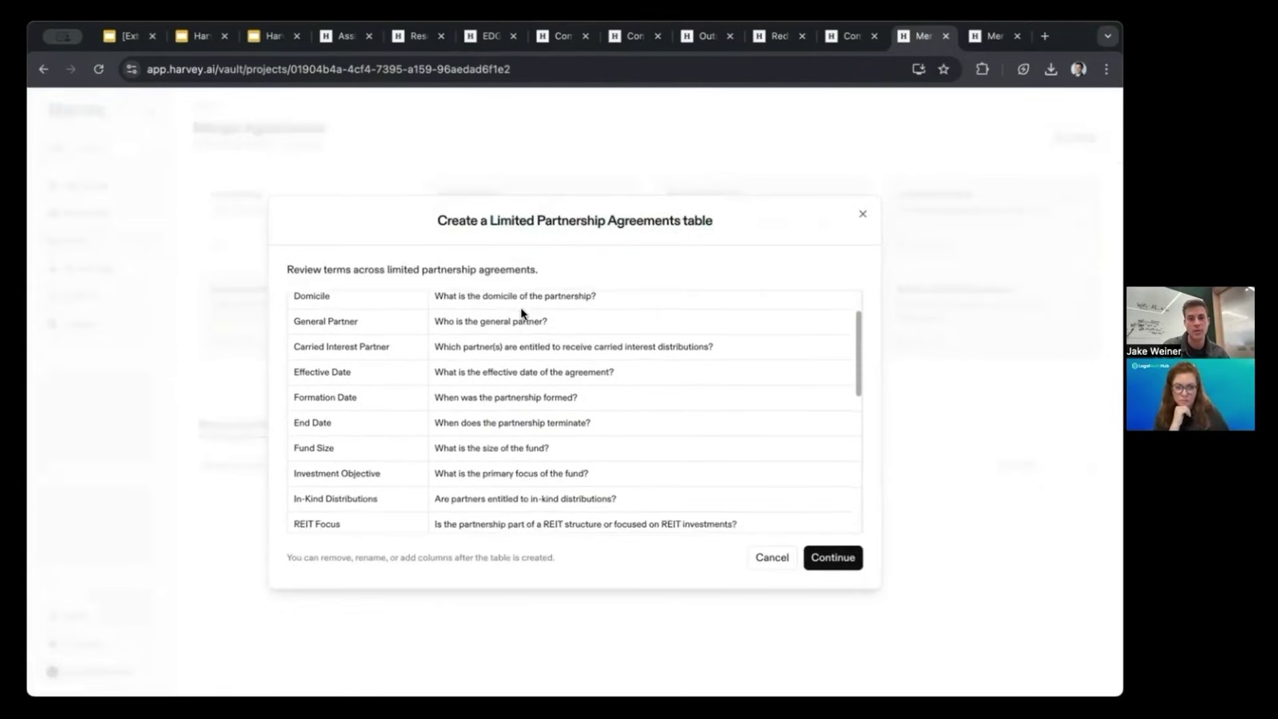
scroll(526, 333, "up", 2)
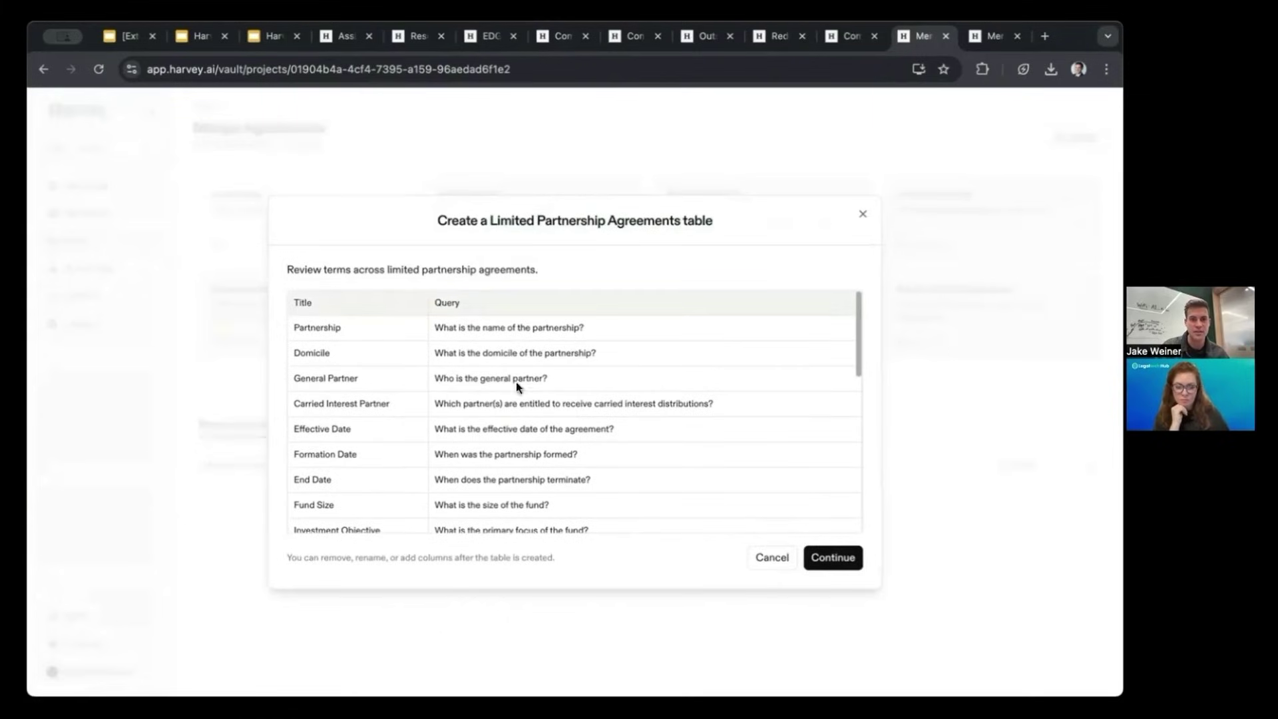
scroll(520, 466, "down", 8)
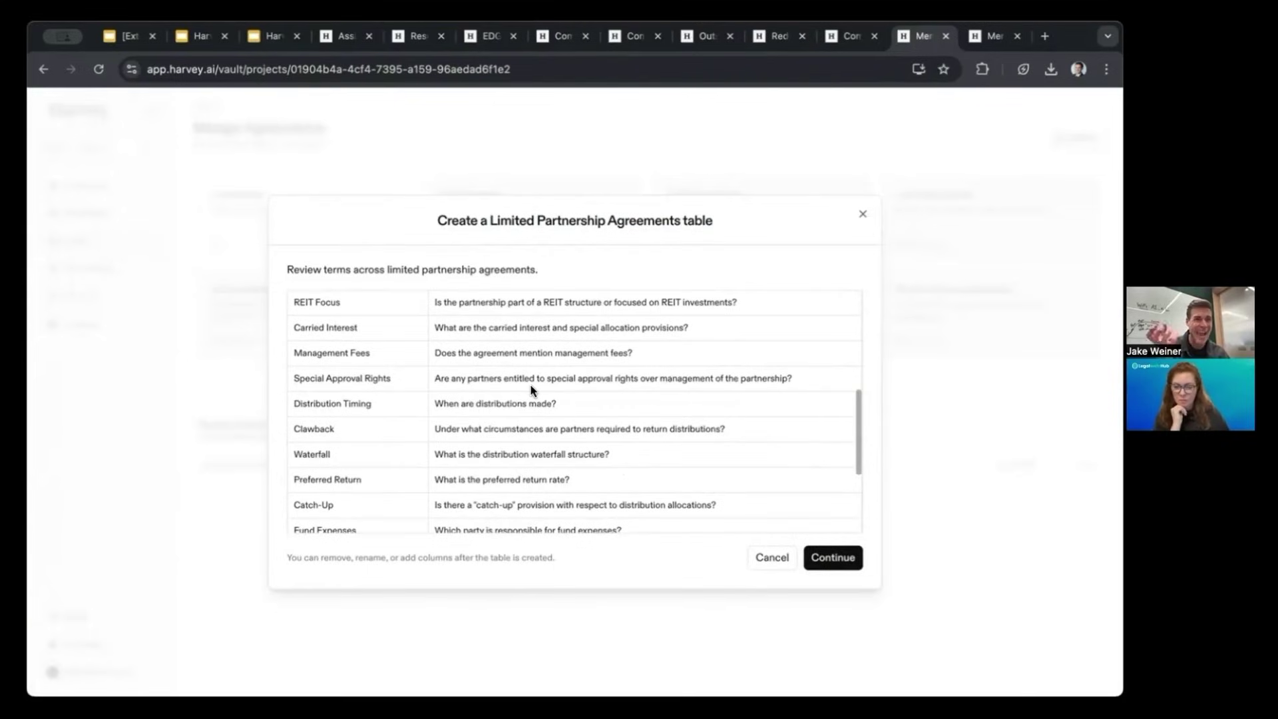
scroll(532, 386, "down", 3)
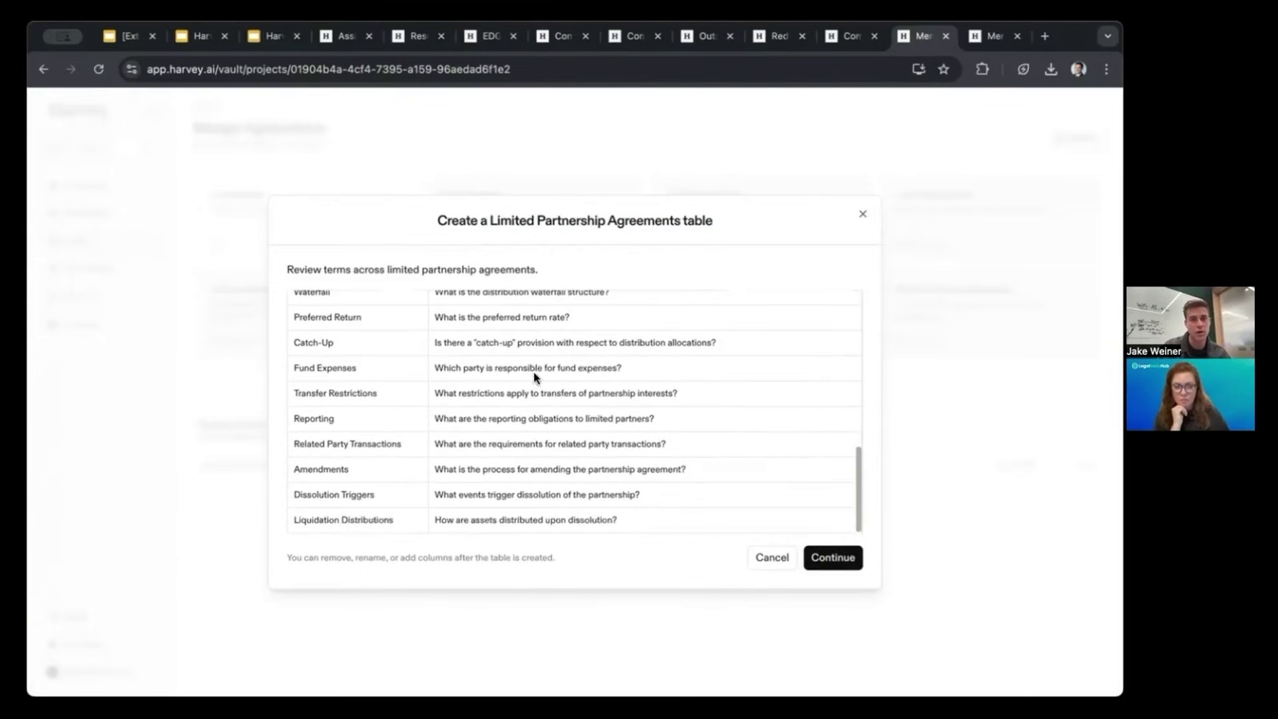
scroll(599, 396, "up", 10)
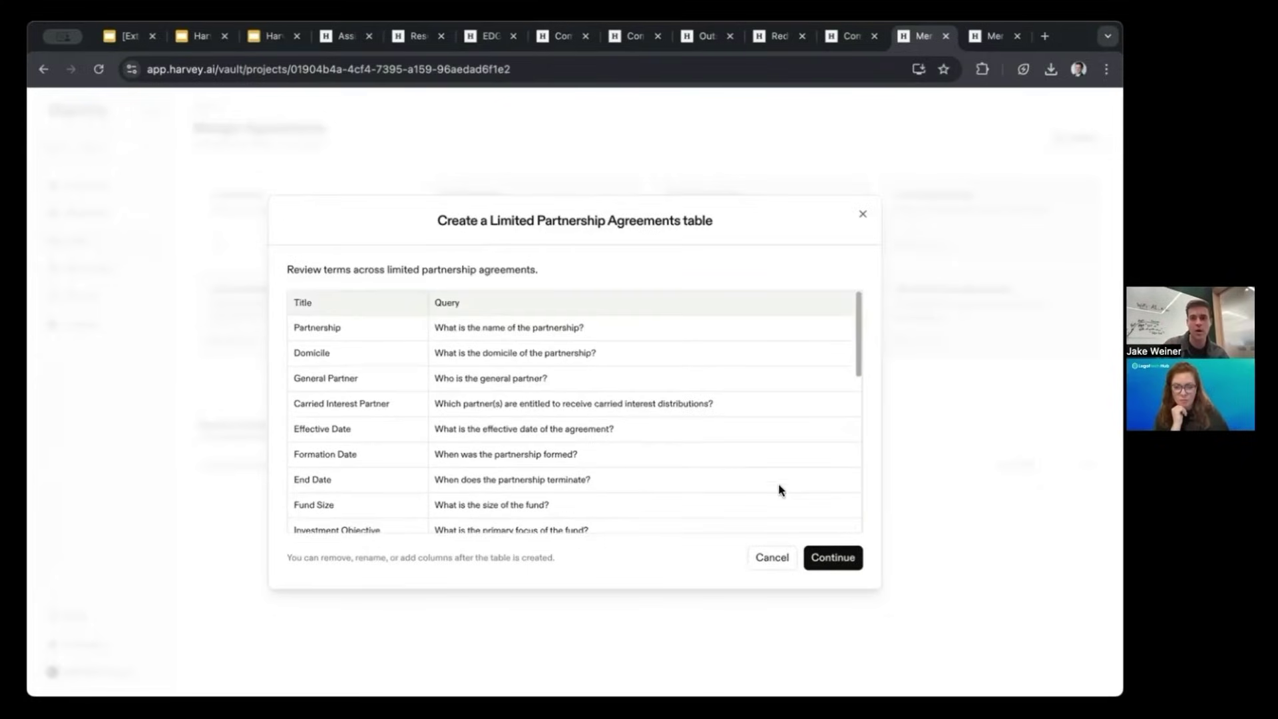
Create the Limited Partnership Agreements table over all Merger Agreements files.
left_click(833, 557)
left_click(385, 415)
scroll(440, 407, "down", 10)
scroll(441, 416, "up", 10)
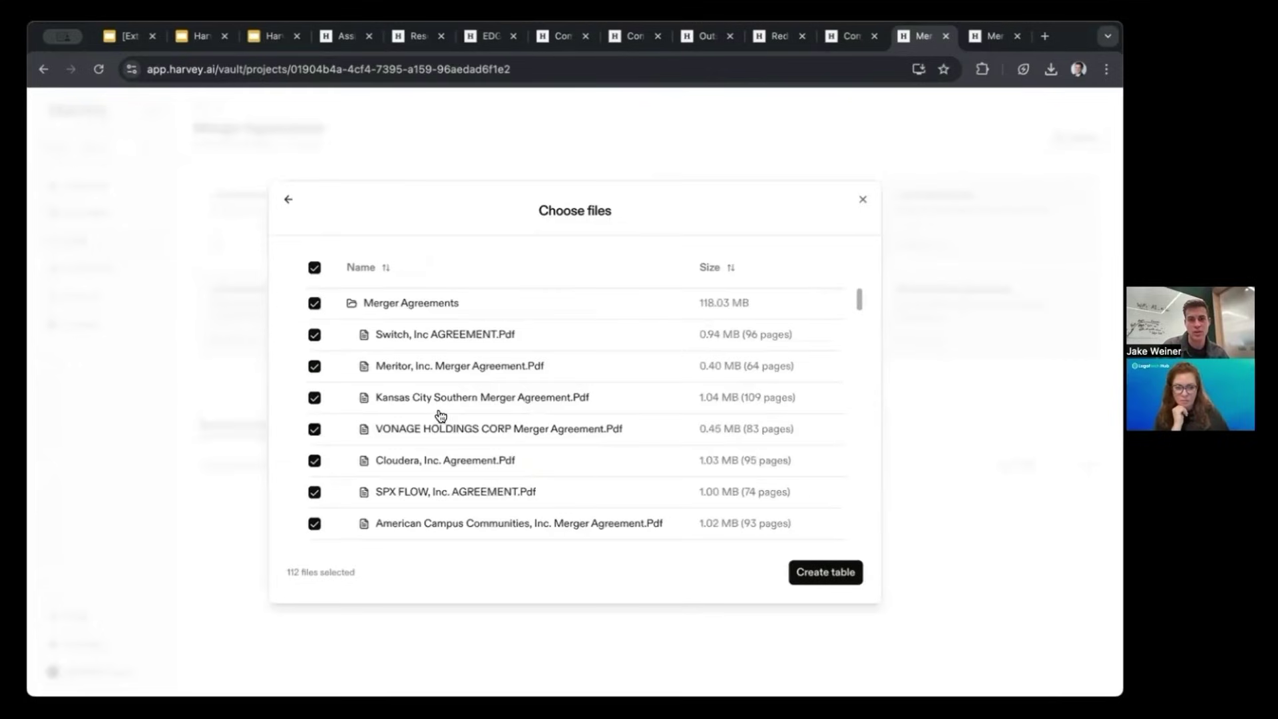
left_click(840, 571)
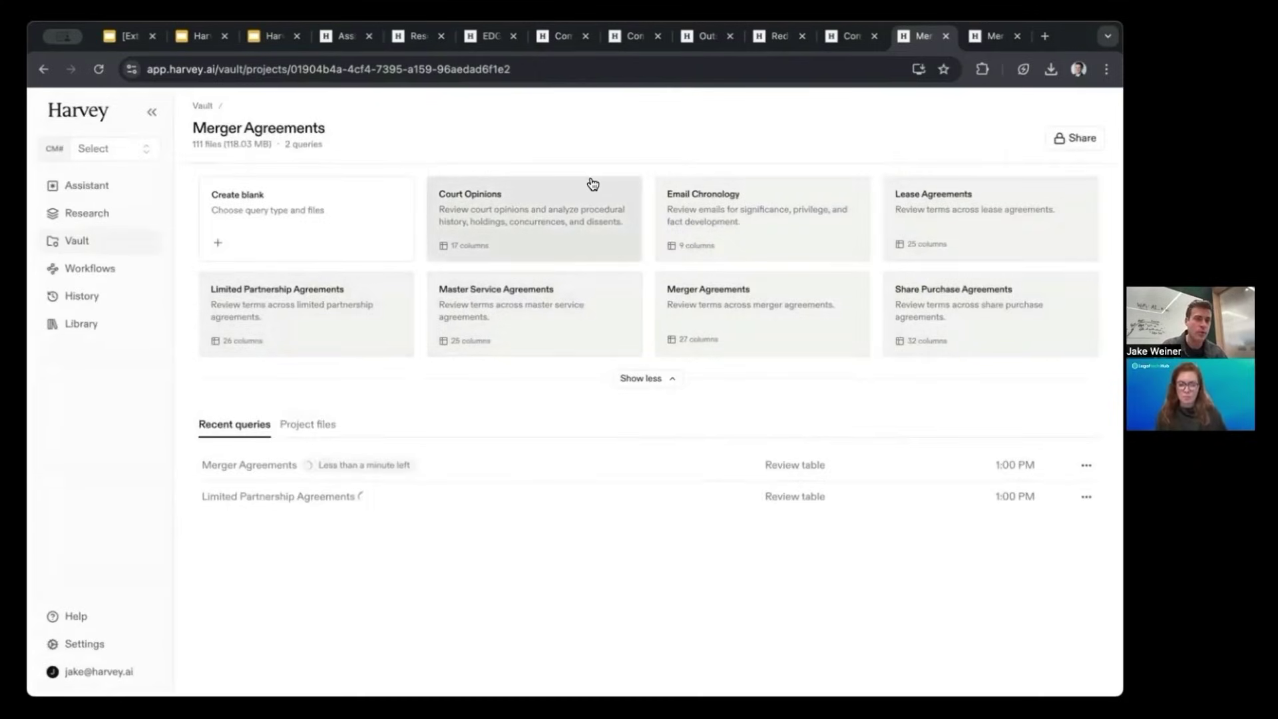
left_click(484, 195)
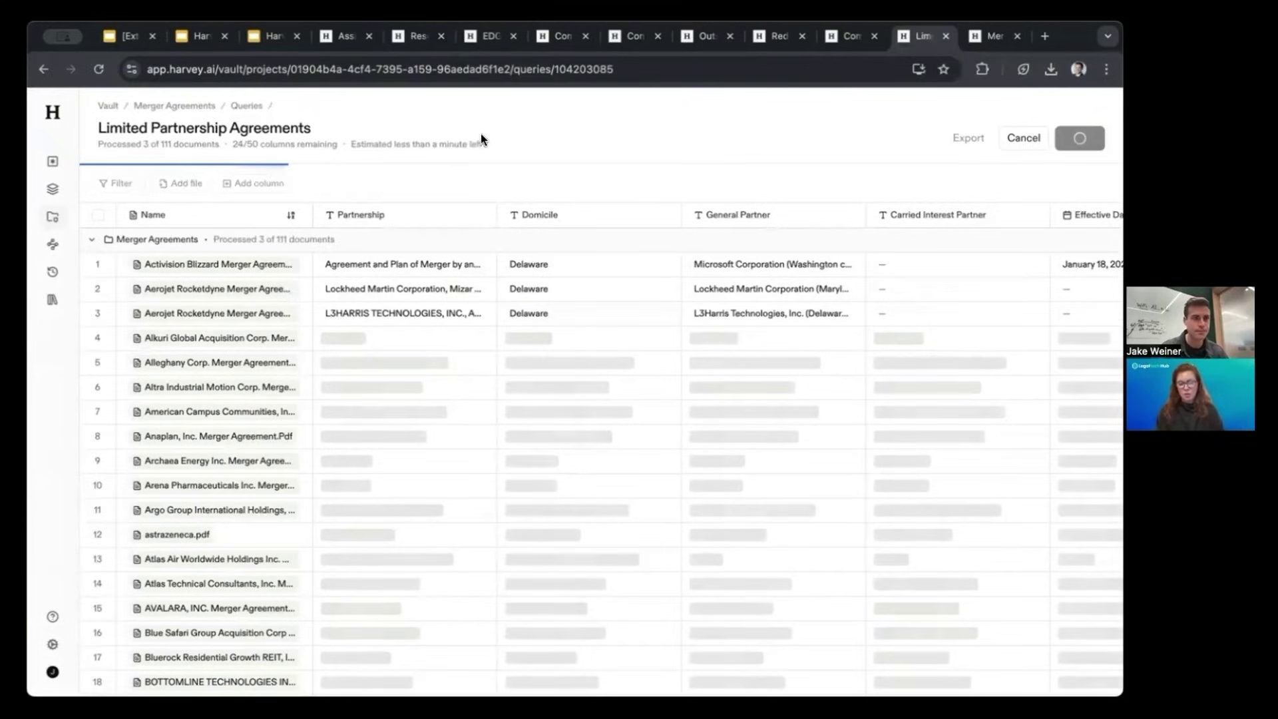
Review the Merger Agreements results, then bring up the Outstanding Loan Obligations and LIBOR response.
left_click(992, 39)
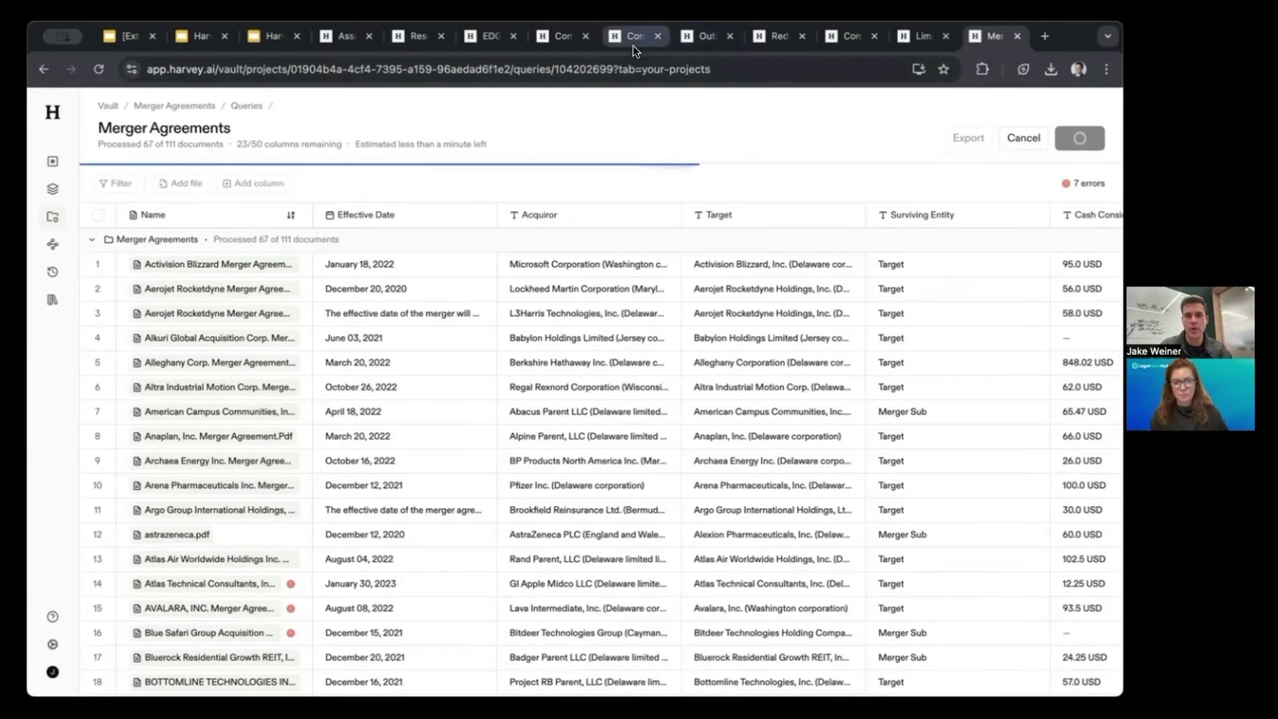
left_click(702, 37)
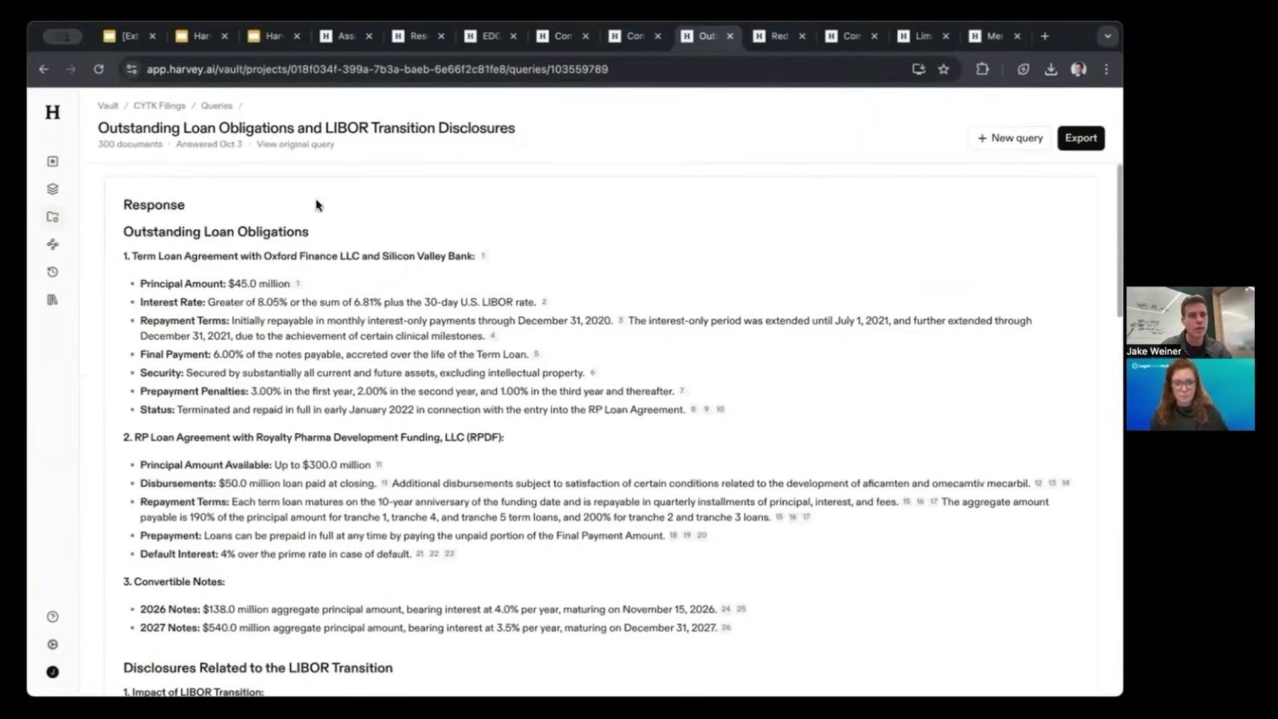
Visit the Workflows page, then switch to the Bylaws Redline.pdf redline analysis.
left_click(52, 244)
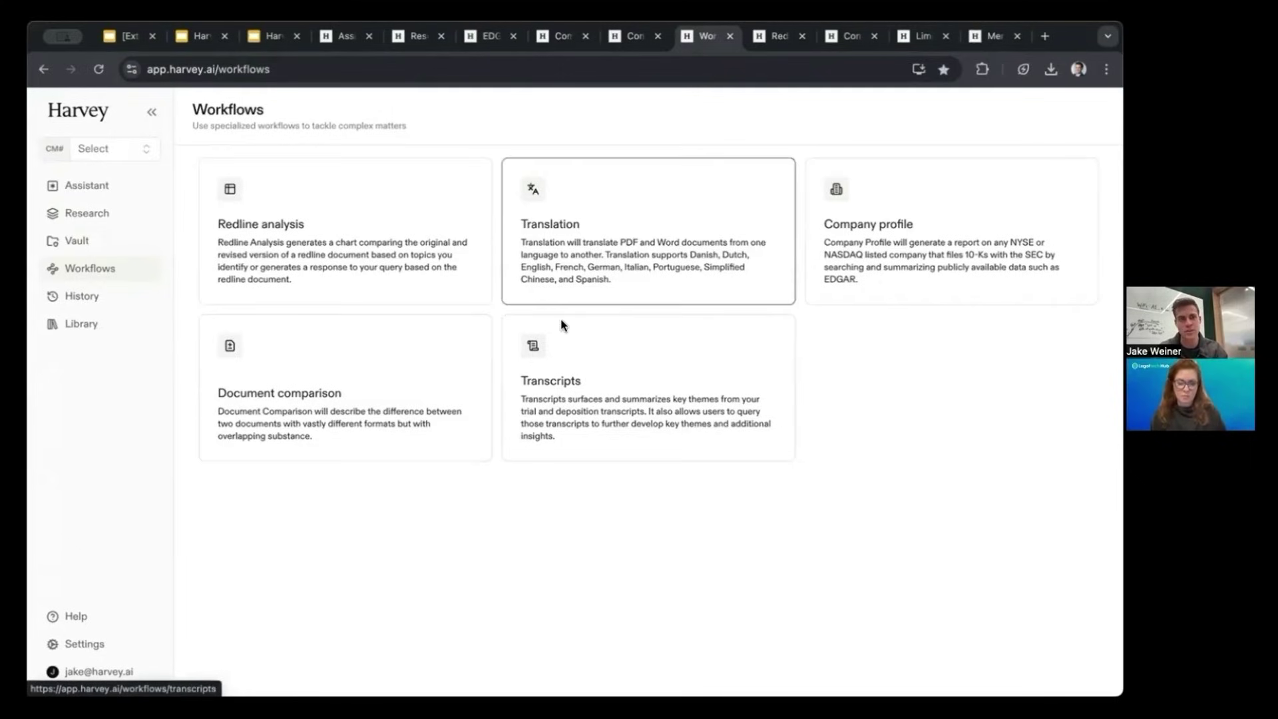
left_click(759, 35)
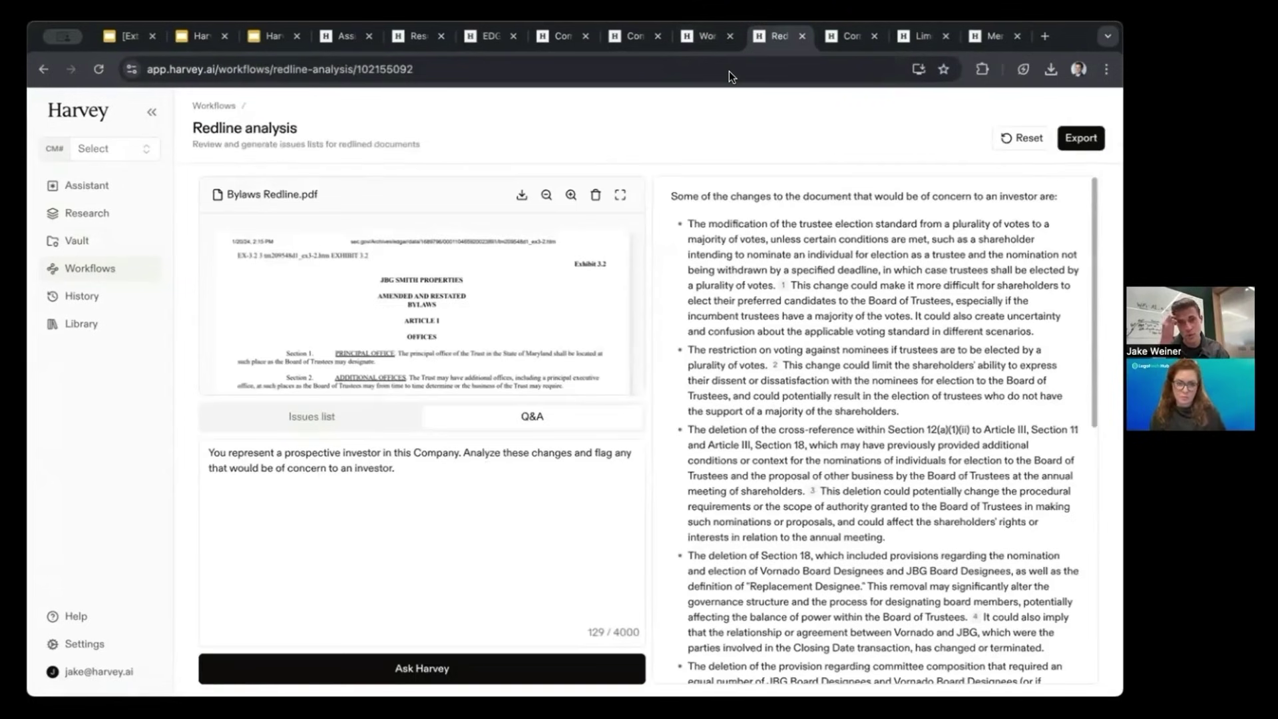
Jump the bylaws PDF to citation 1's passage and select the investor-concern prompt text.
left_click(783, 285)
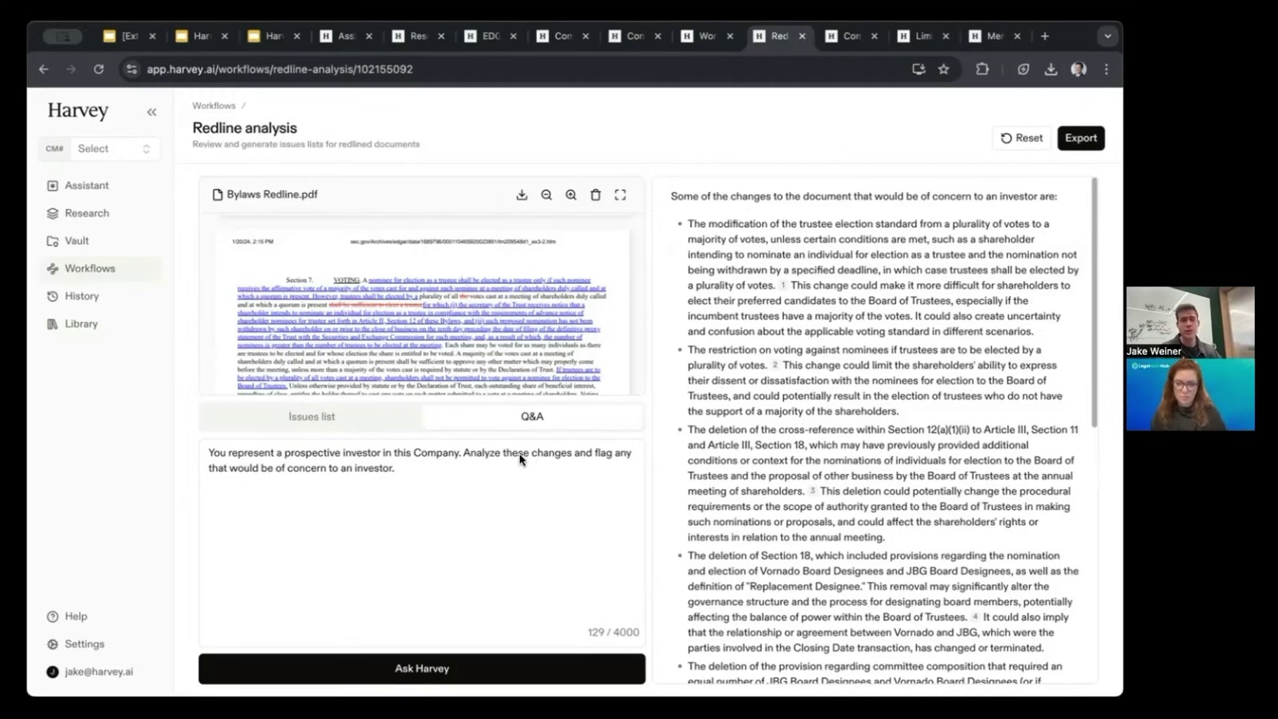
scroll(456, 328, "up", 10)
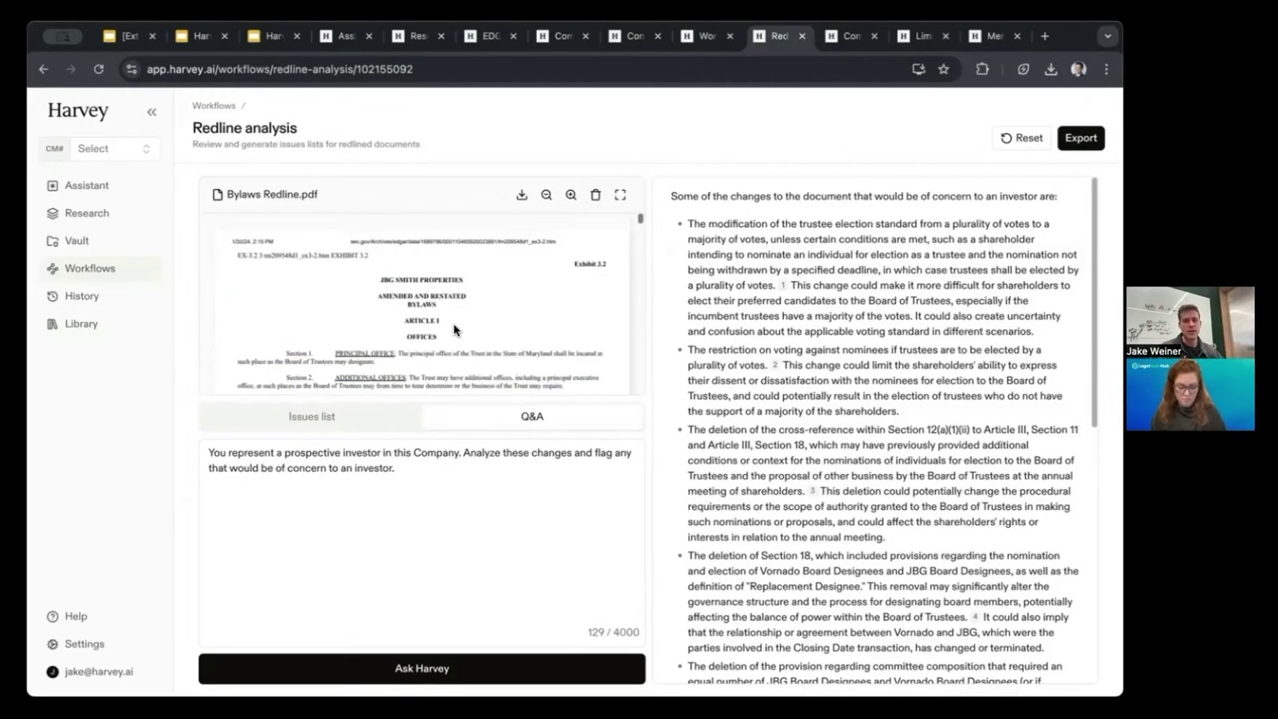
scroll(457, 329, "down", 1)
scroll(457, 329, "down", 2)
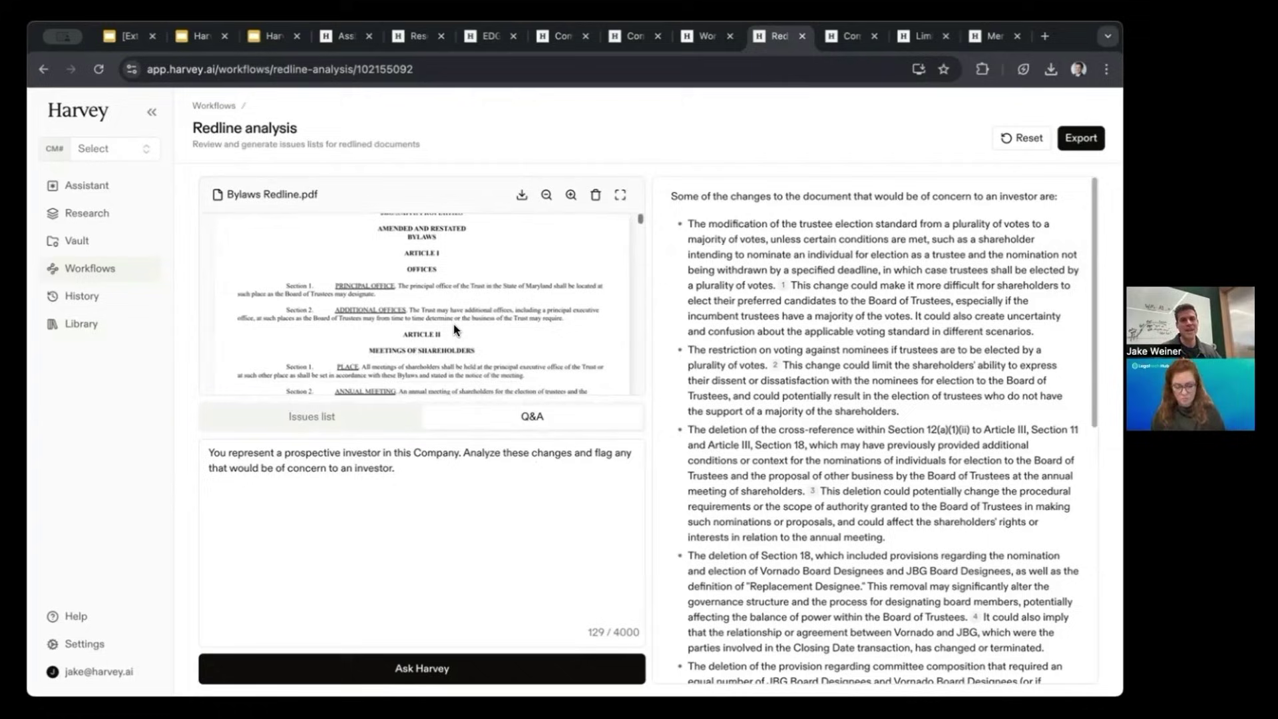
left_click_drag(437, 468, 215, 439)
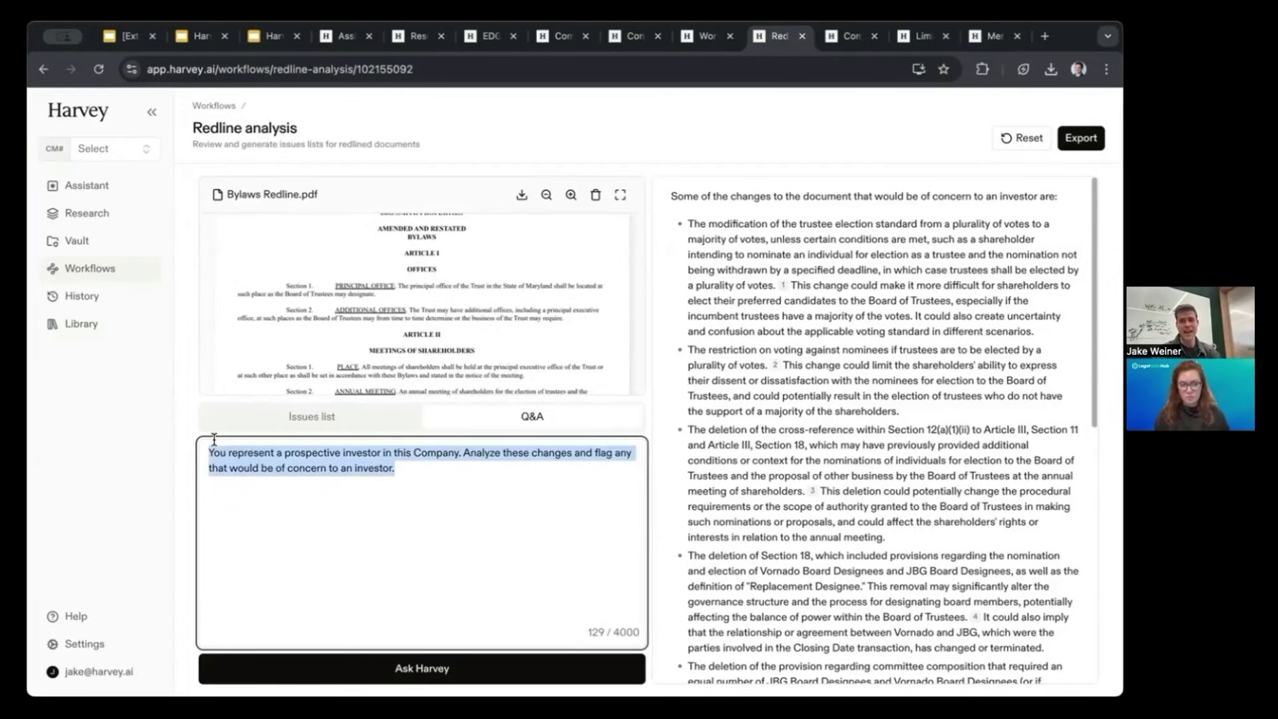
Check the PDF passages behind citations 1 (Section 7 VOTING) and 3, then go to the Library.
left_click(819, 263)
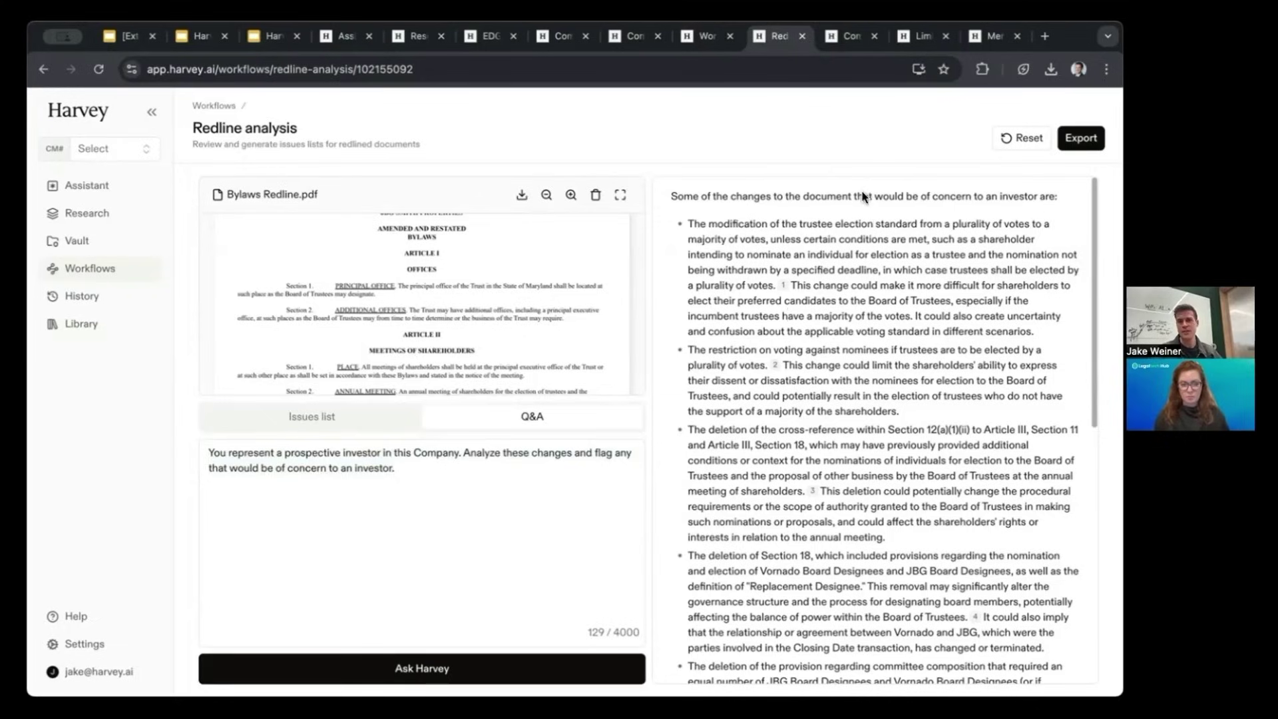
left_click(784, 286)
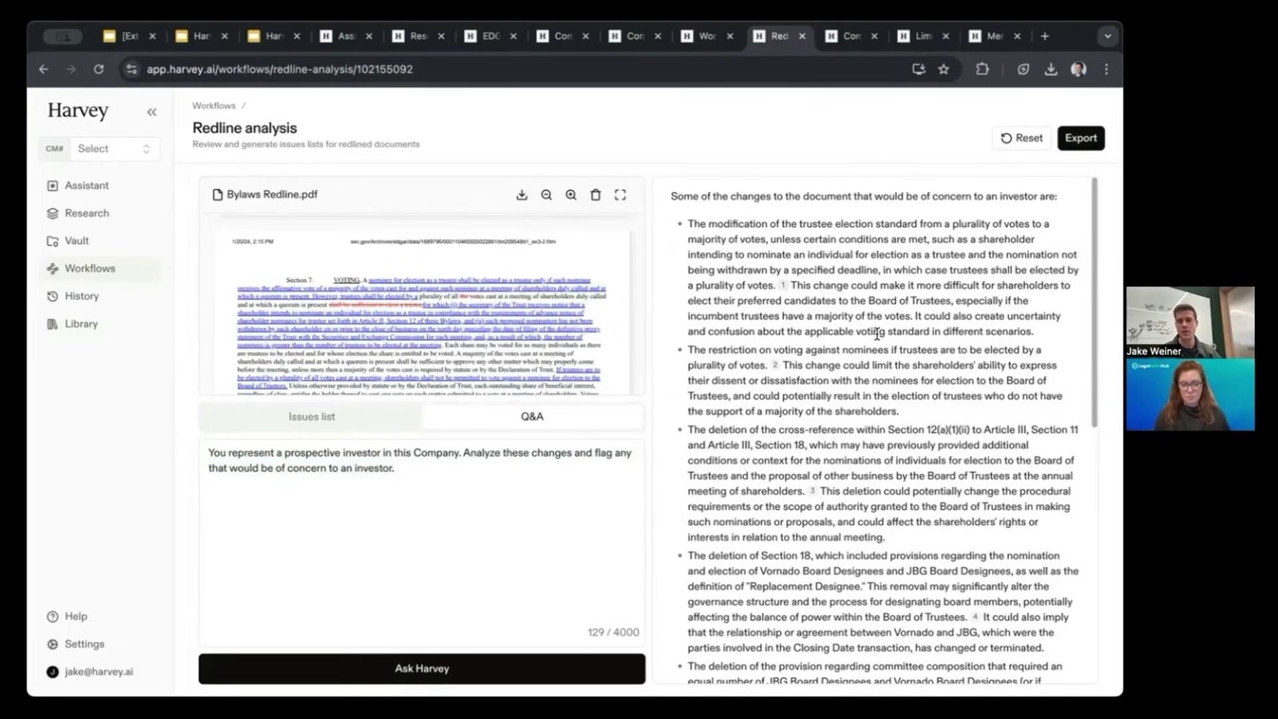
scroll(865, 293, "down", 1)
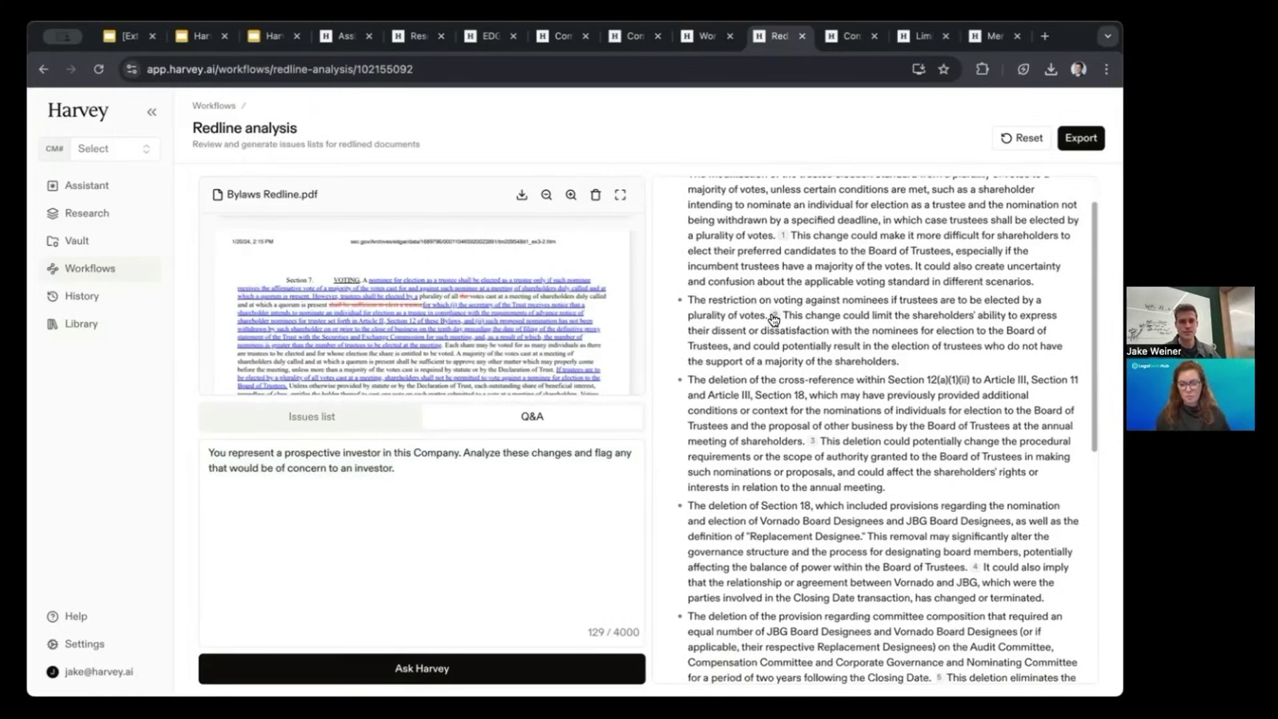
scroll(773, 319, "down", 2)
left_click(812, 360)
scroll(812, 363, "down", 1)
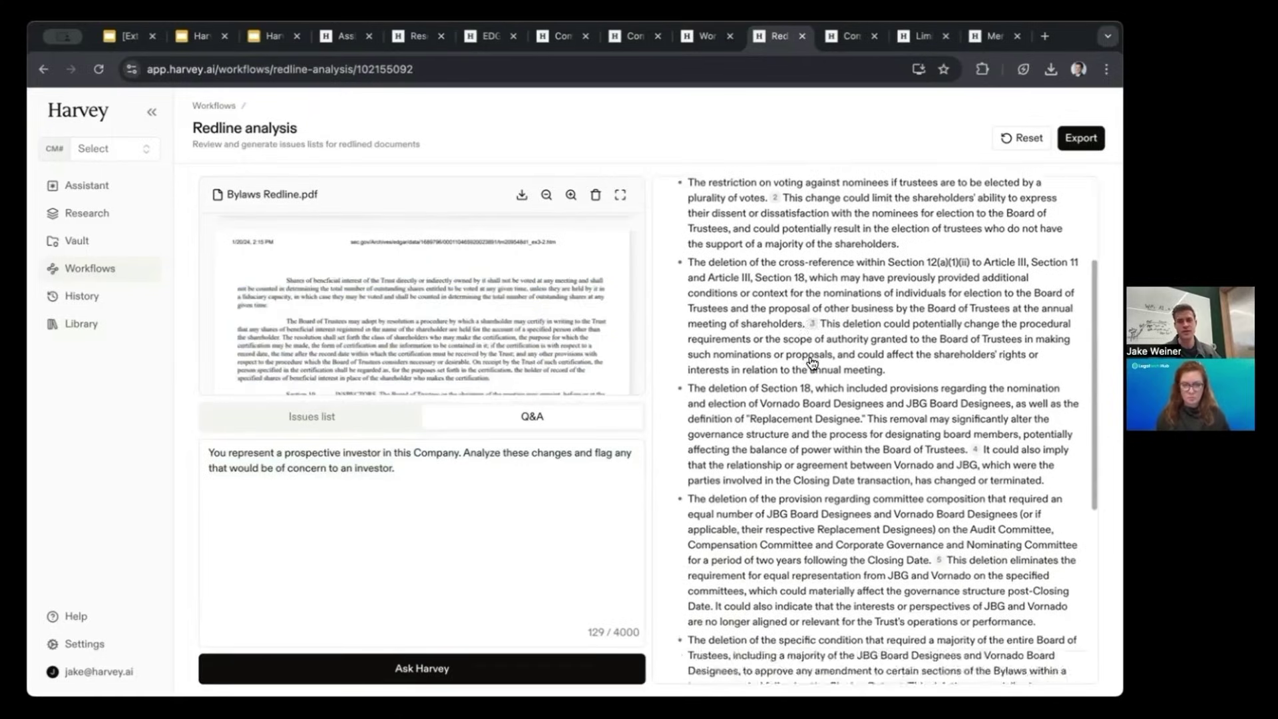
scroll(811, 362, "down", 5)
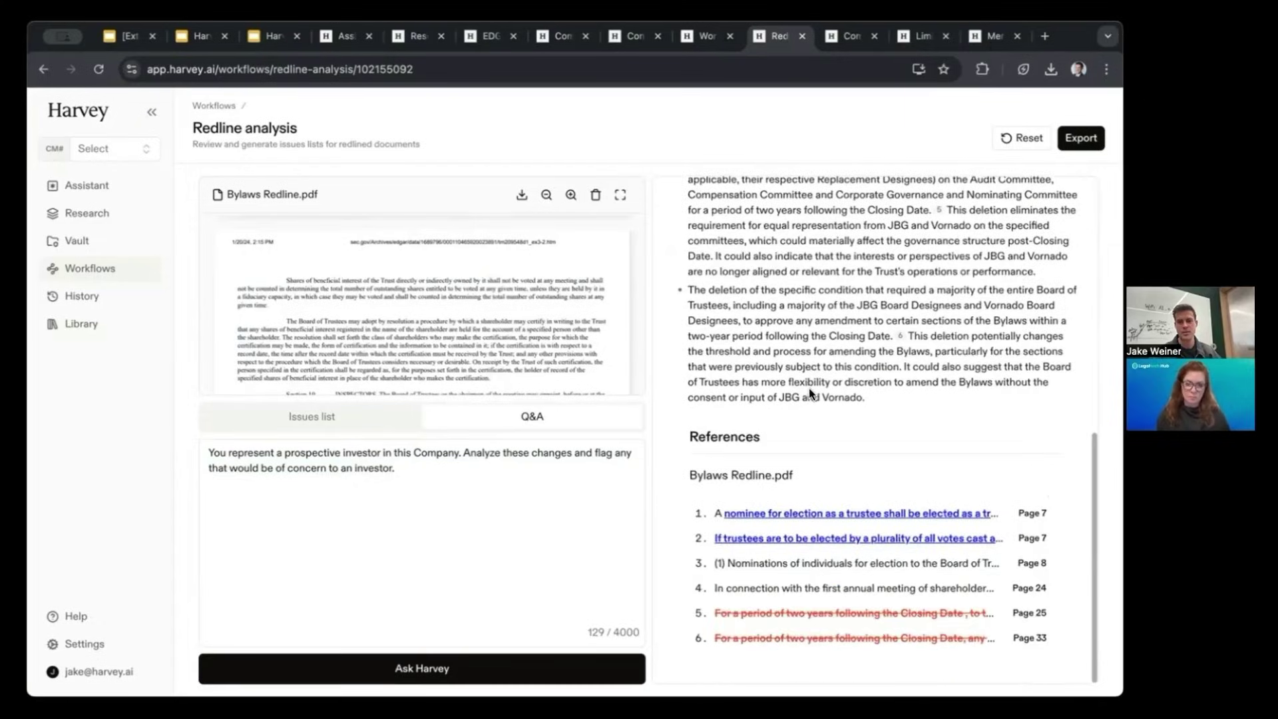
scroll(805, 373, "up", 10)
left_click(782, 287)
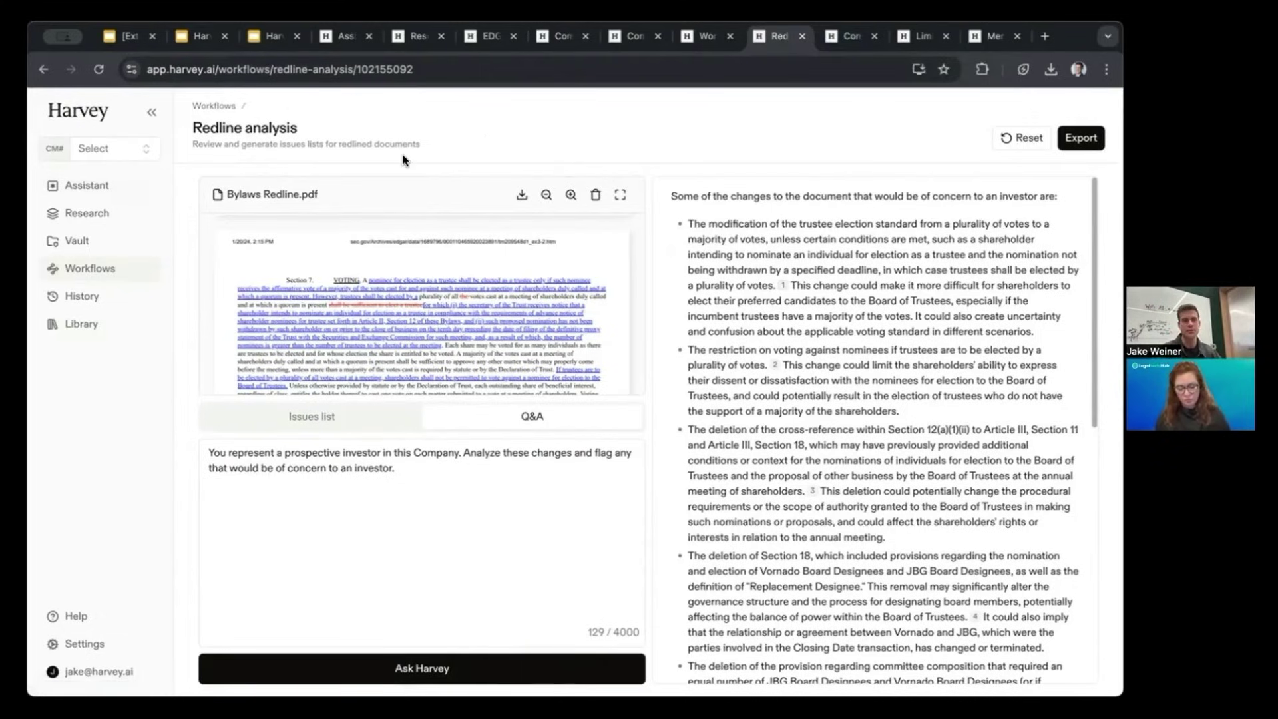
left_click(95, 323)
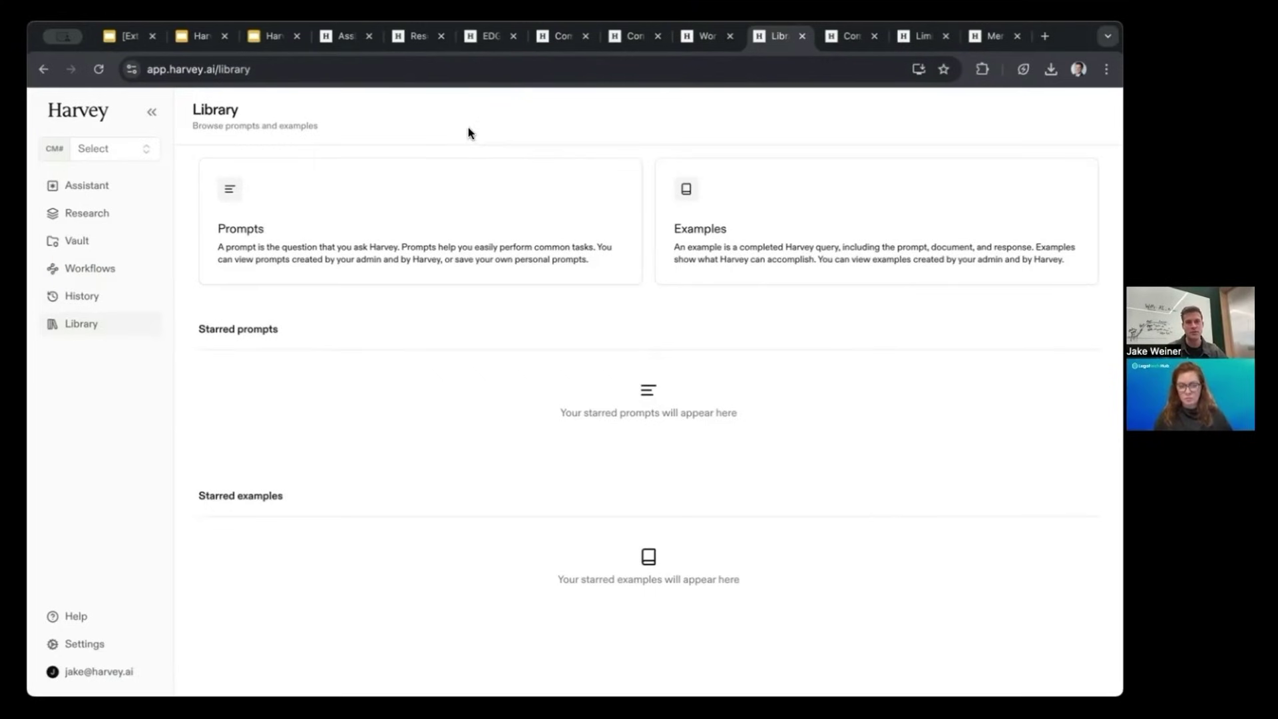
Show Harvey's examples filtered to the Litigation practice area.
left_click(828, 251)
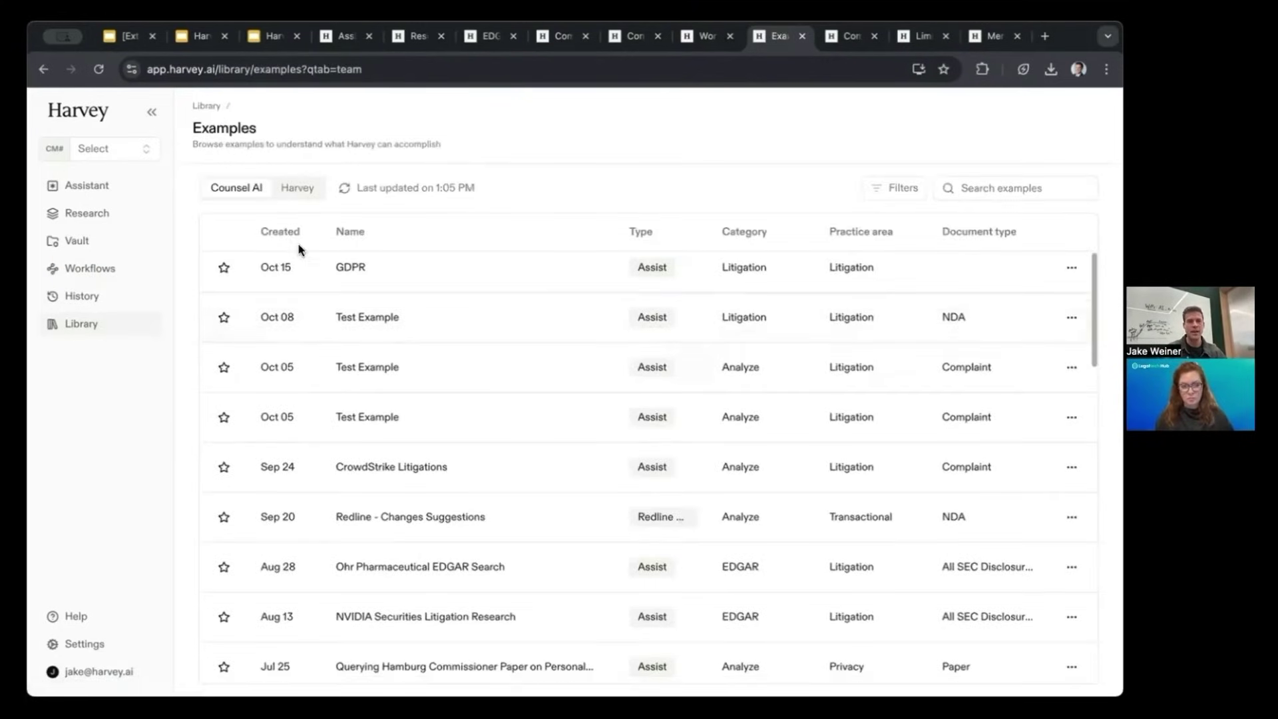
left_click(293, 189)
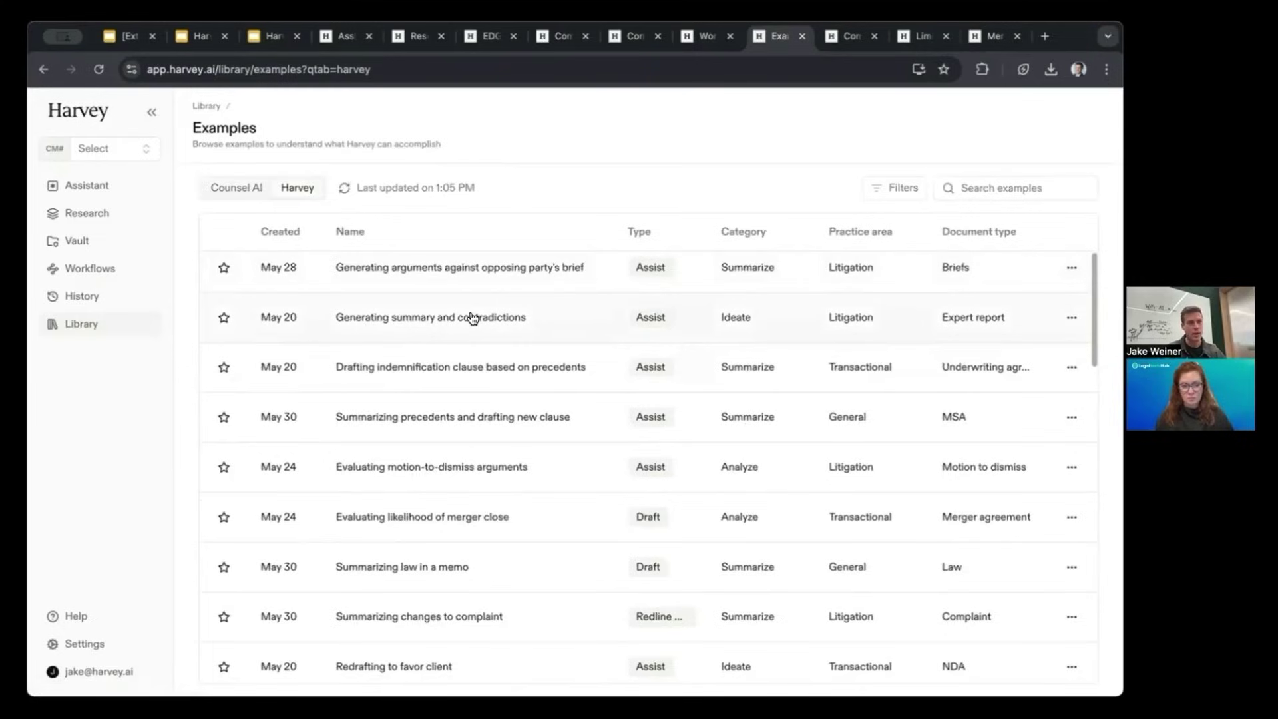
scroll(471, 317, "down", 10)
scroll(471, 319, "up", 10)
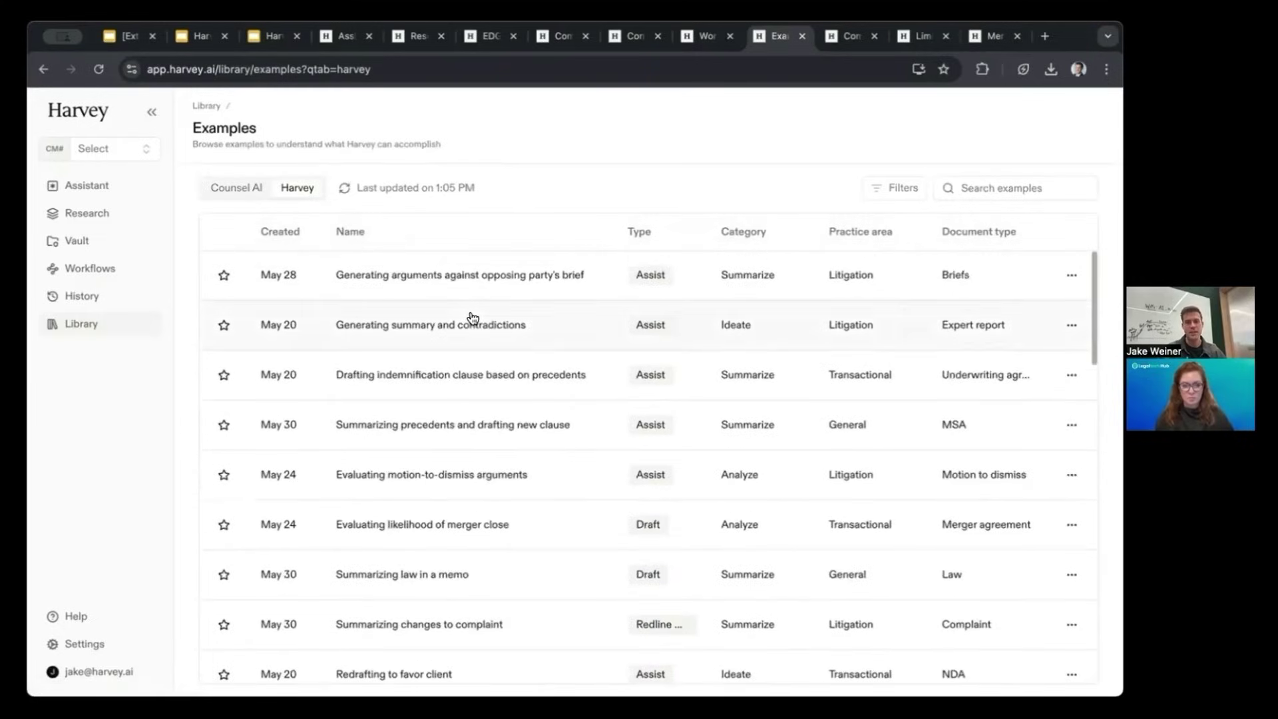
left_click(908, 192)
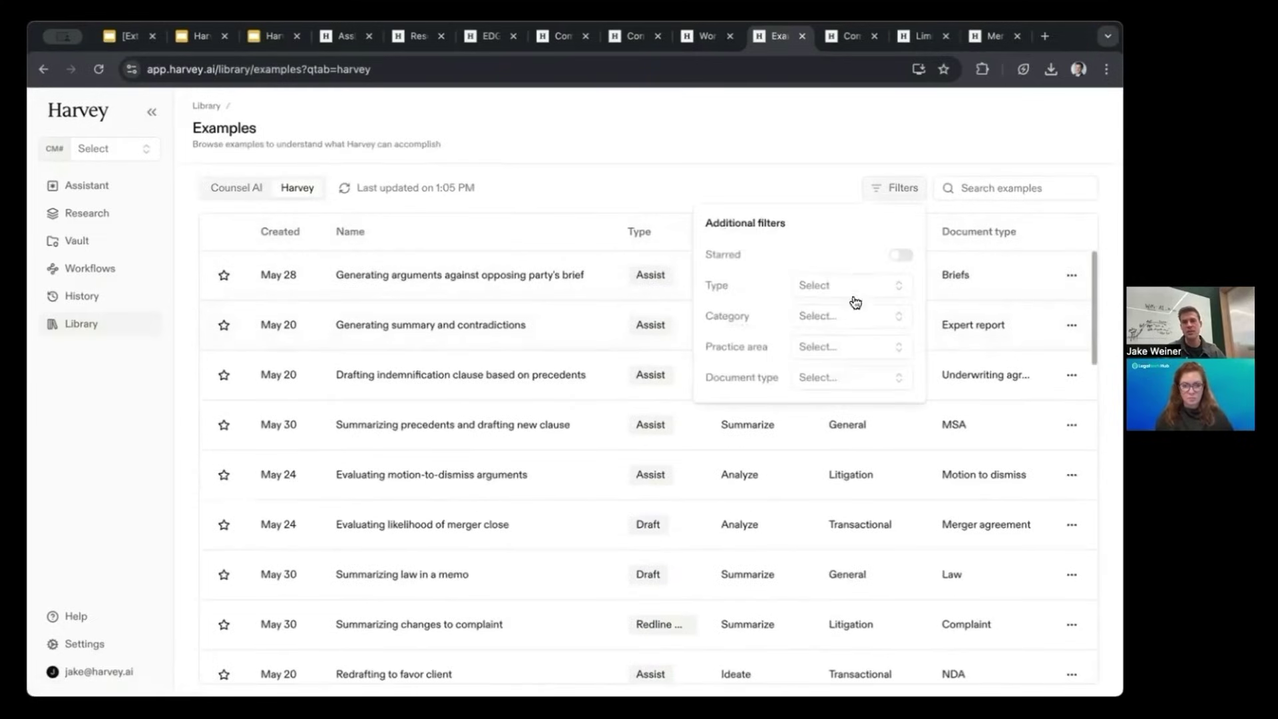
left_click(832, 344)
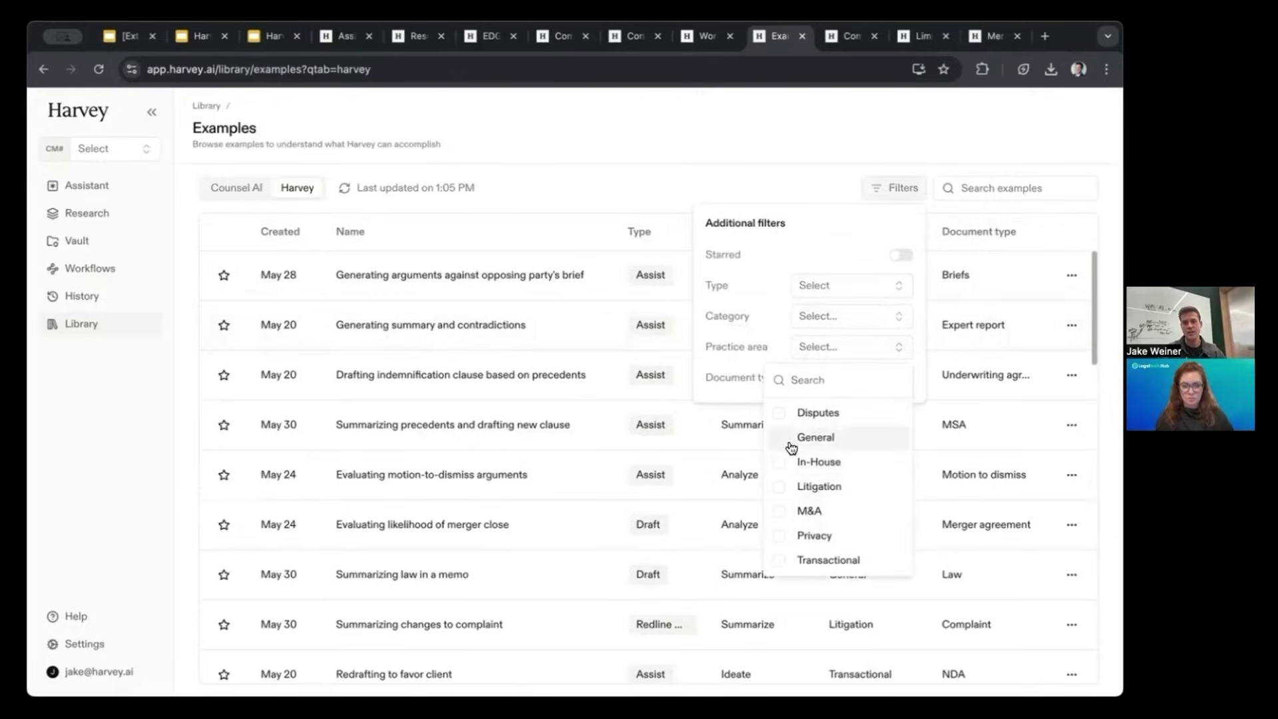
left_click(776, 489)
left_click(578, 150)
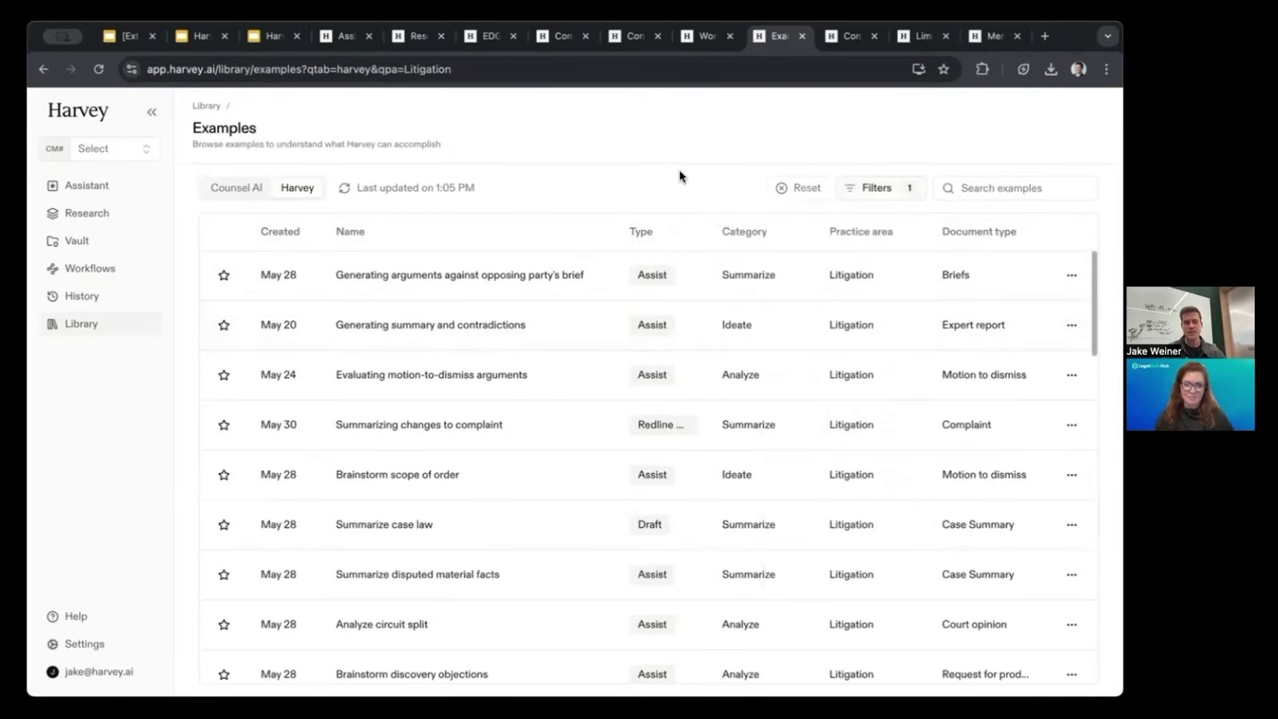
Review the Generating summary and contradictions example and its citation 10 source, then start a new Assistant question.
left_click(396, 327)
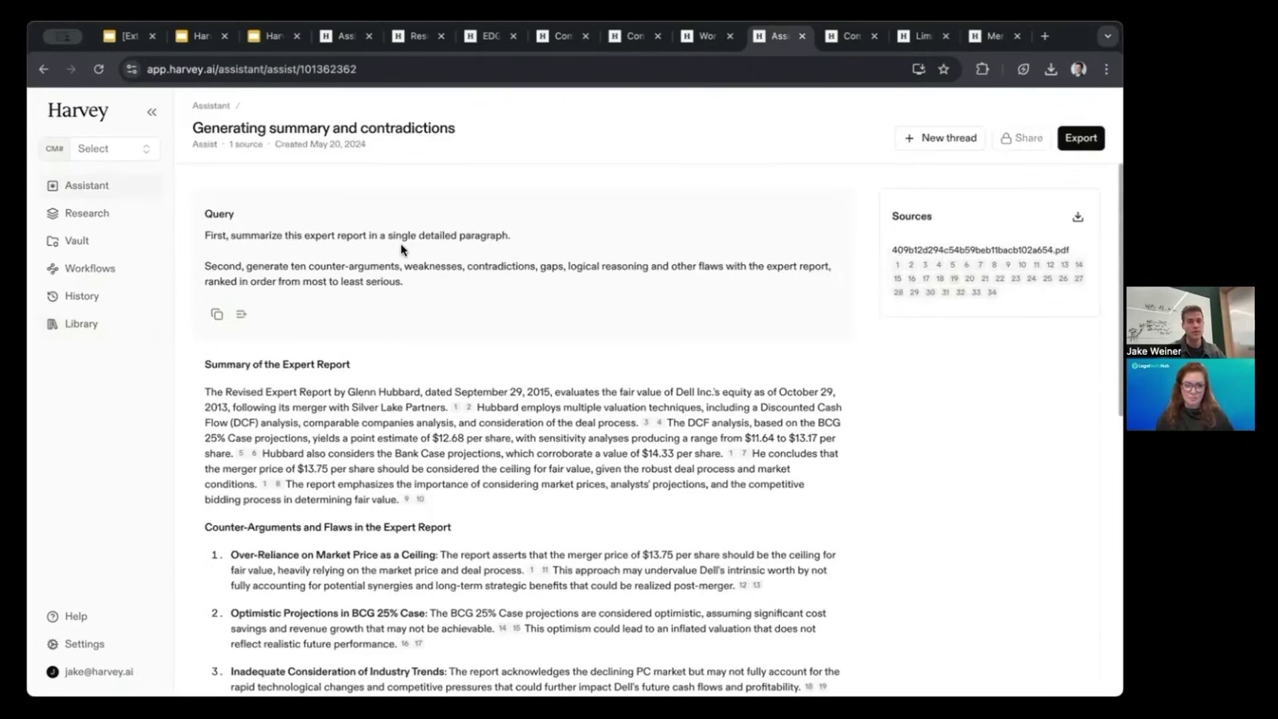
triple_click(374, 285)
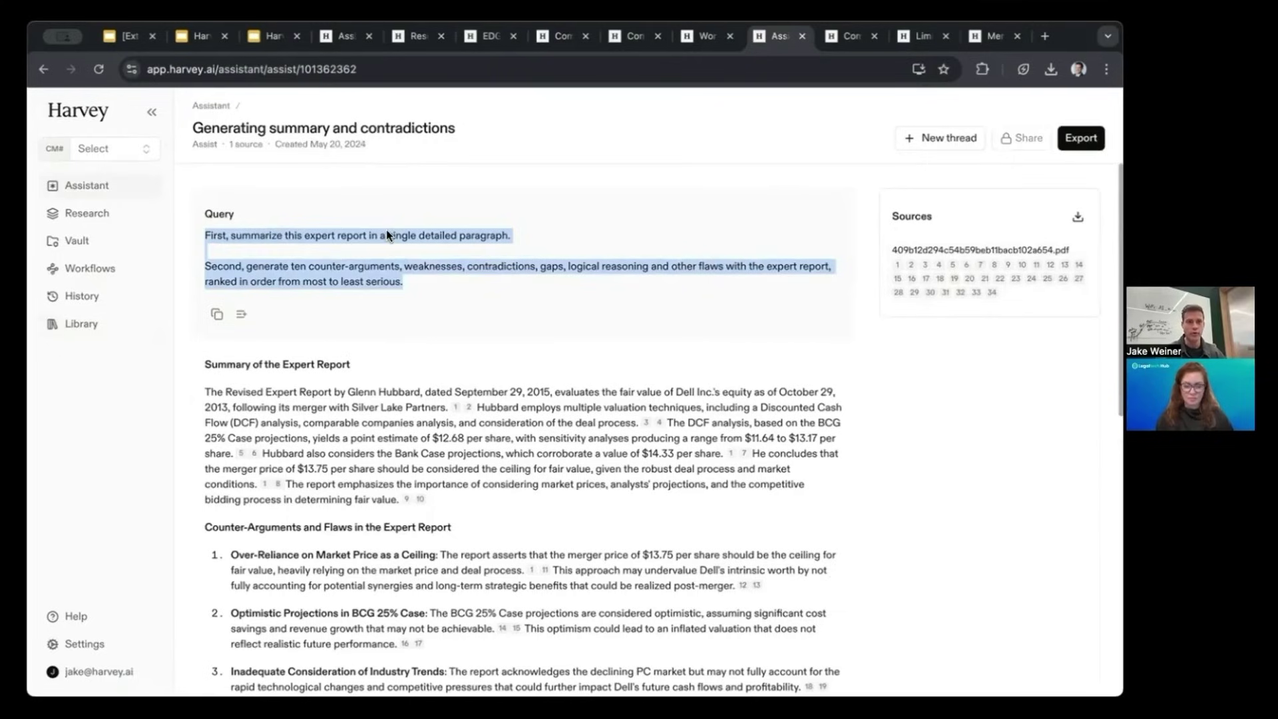
left_click(445, 270)
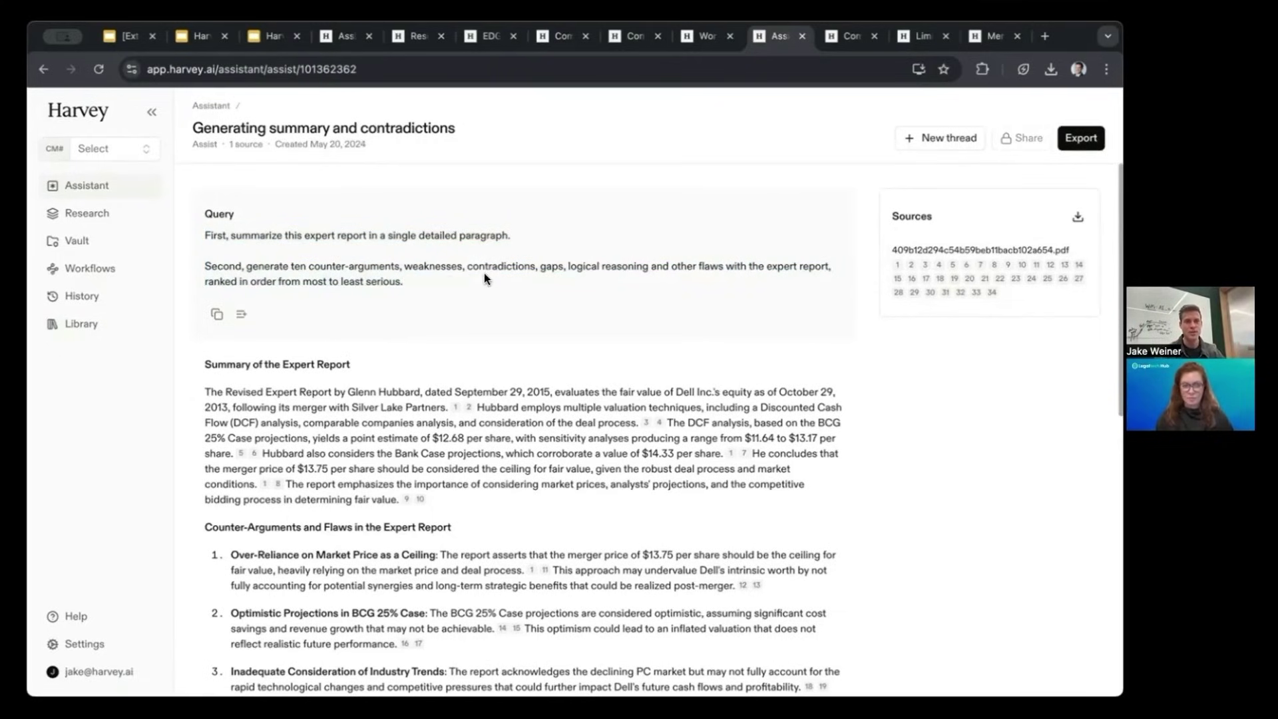
scroll(425, 341, "down", 3)
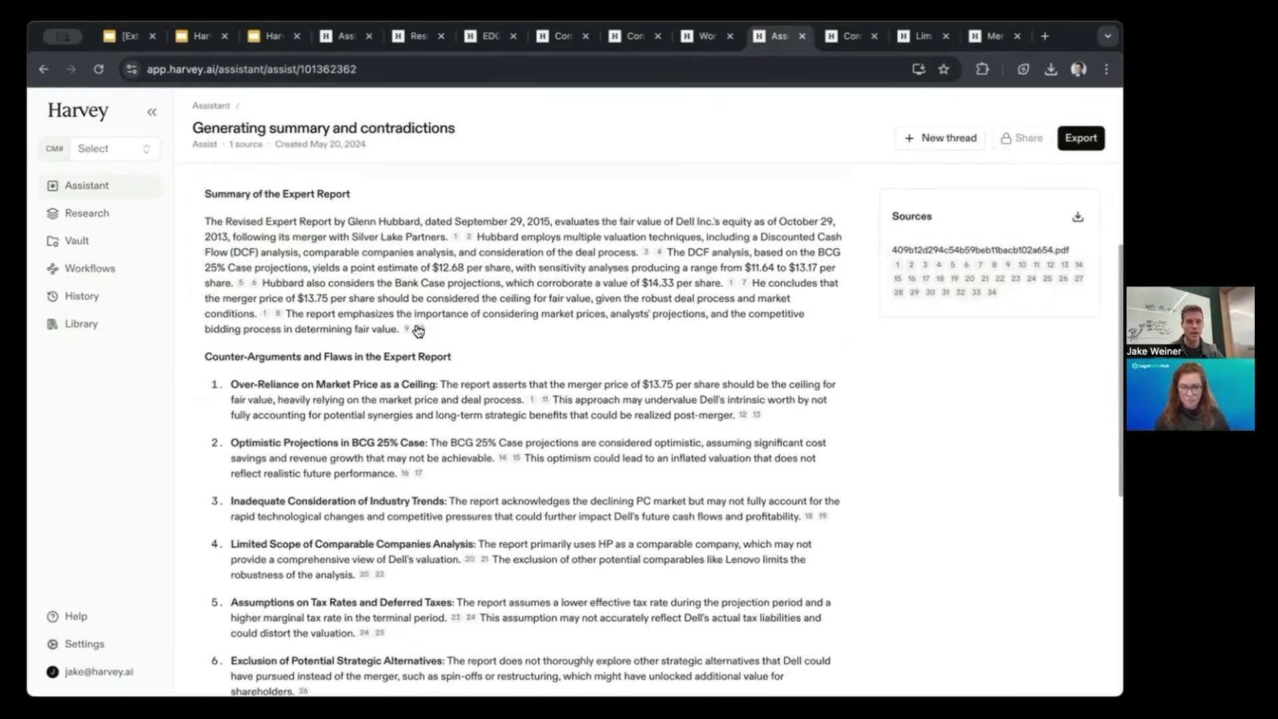
left_click(418, 329)
left_click(1101, 185)
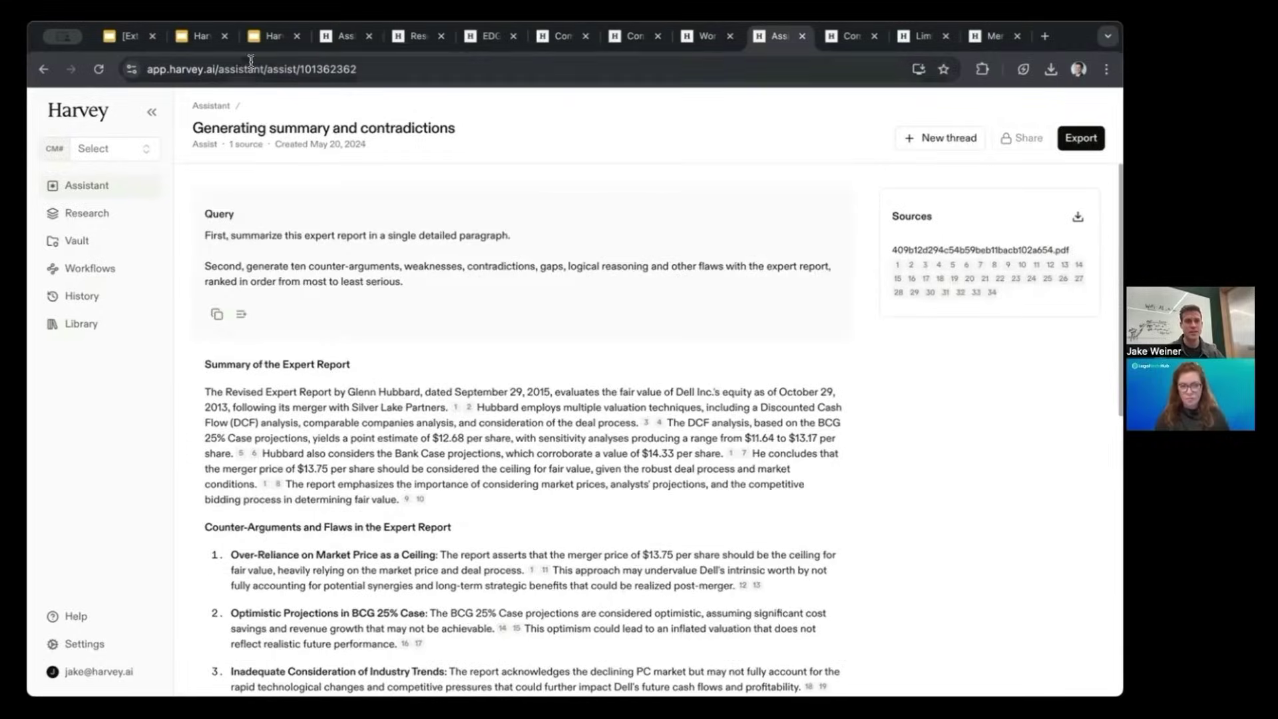
left_click(223, 104)
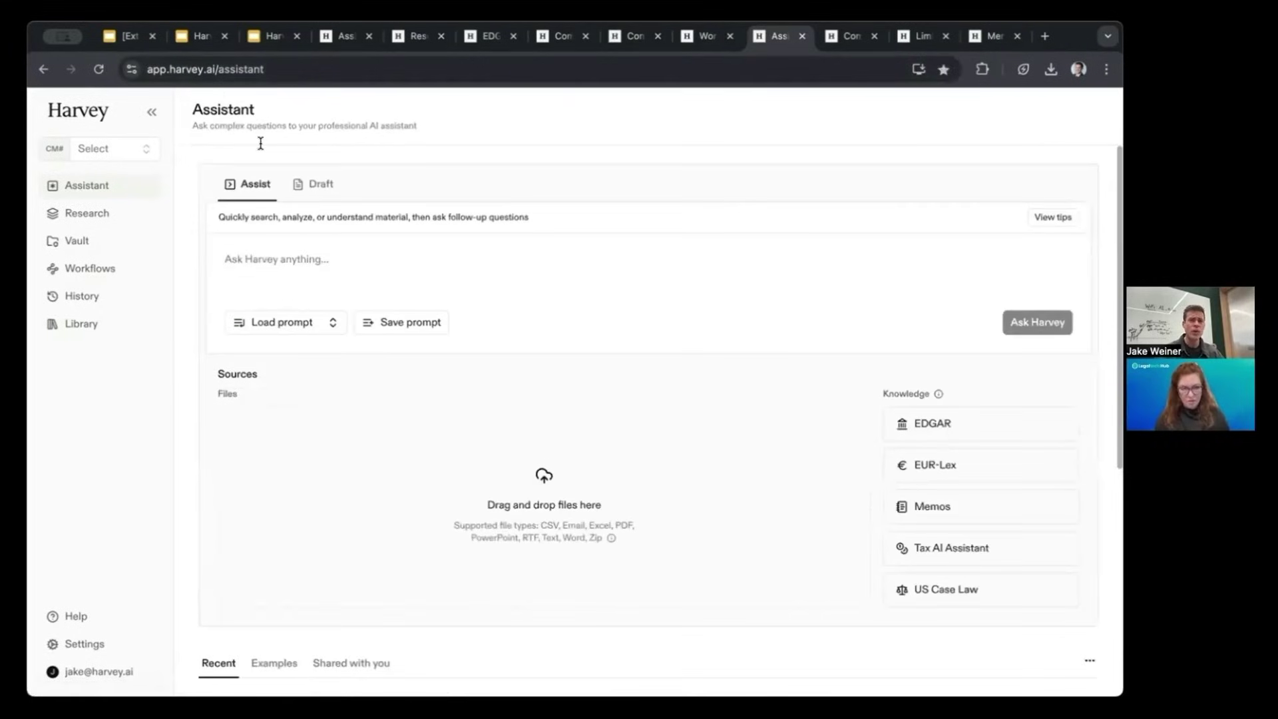
Load Harvey's 'Draft a client email based on document' prompt template, then view History.
left_click(323, 286)
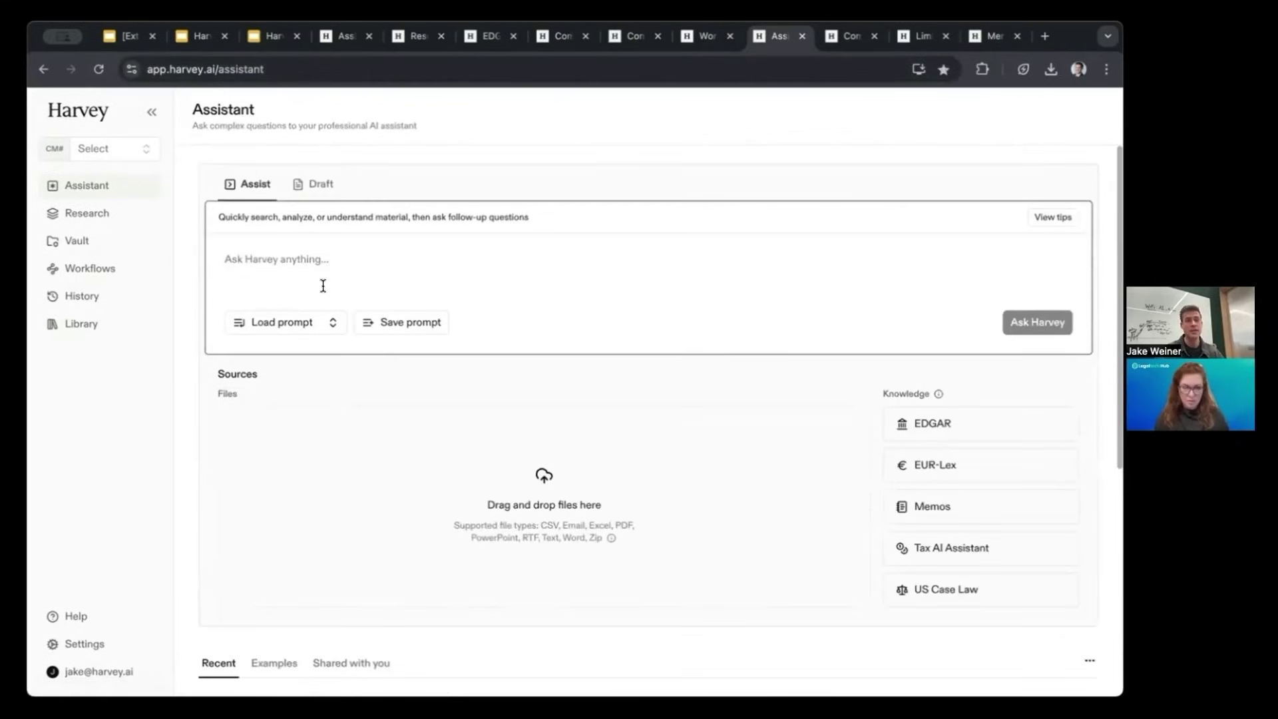
left_click(305, 322)
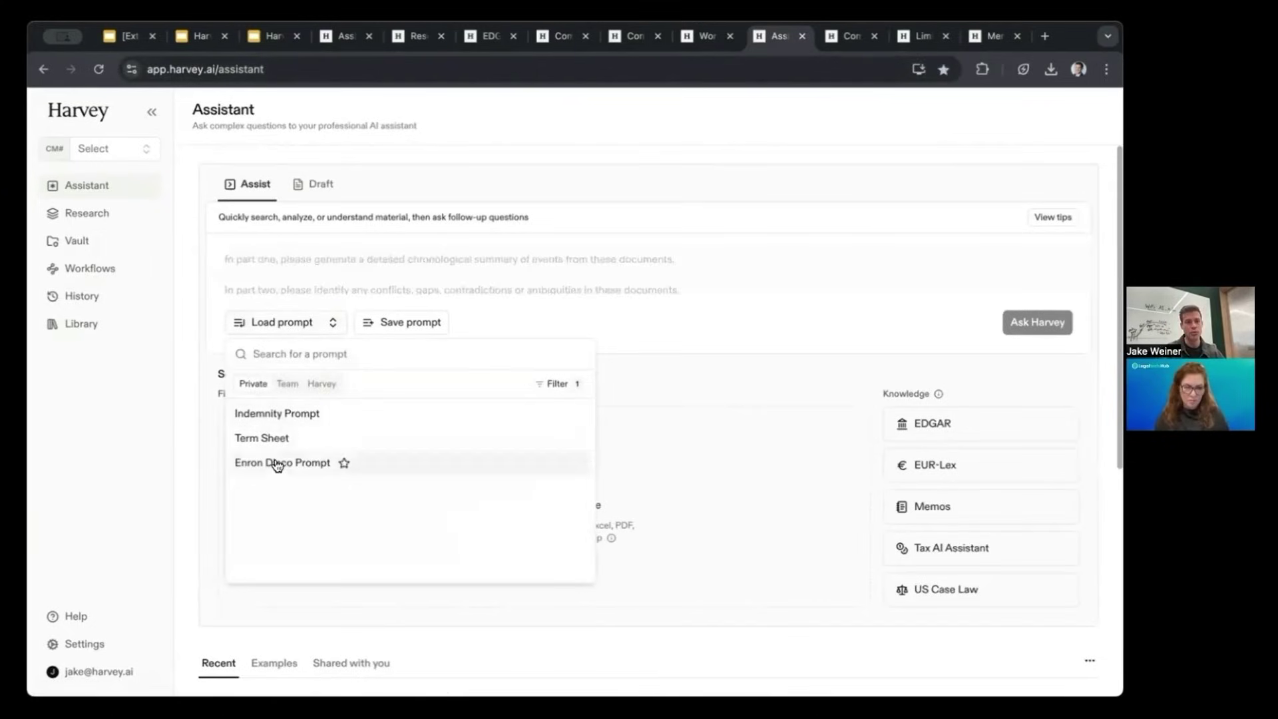
left_click(286, 384)
left_click(322, 384)
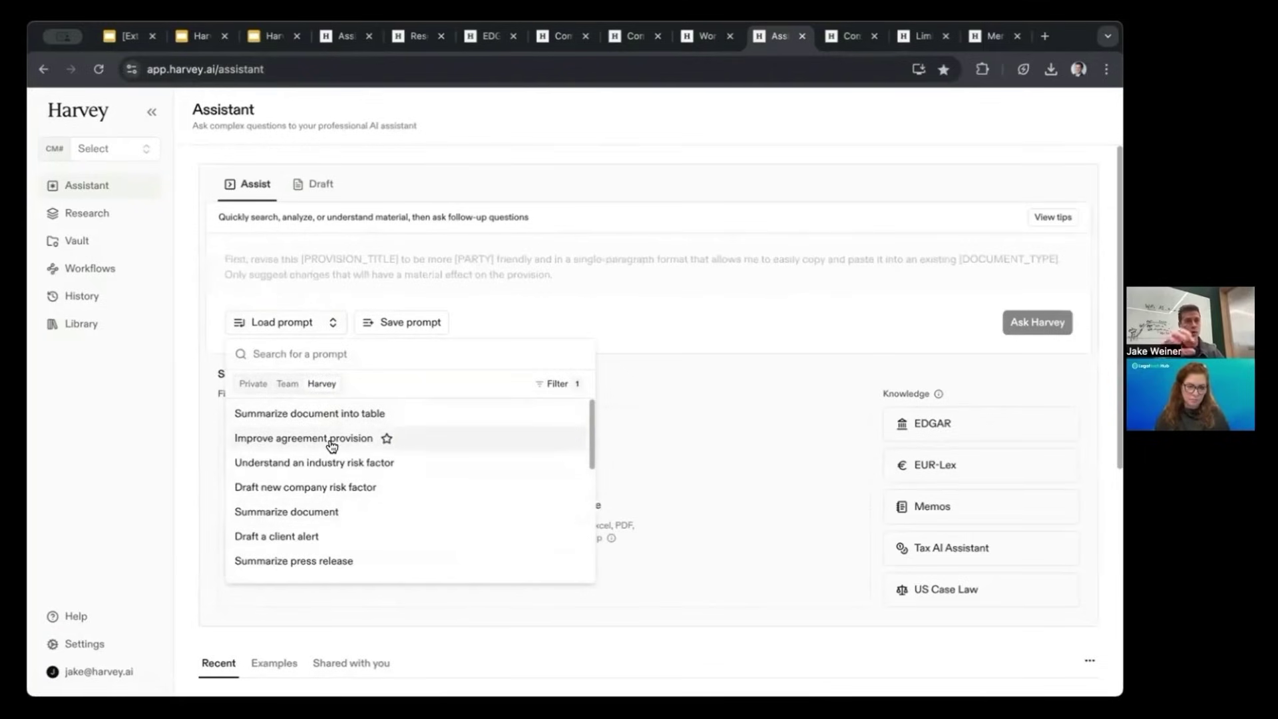
left_click(288, 389)
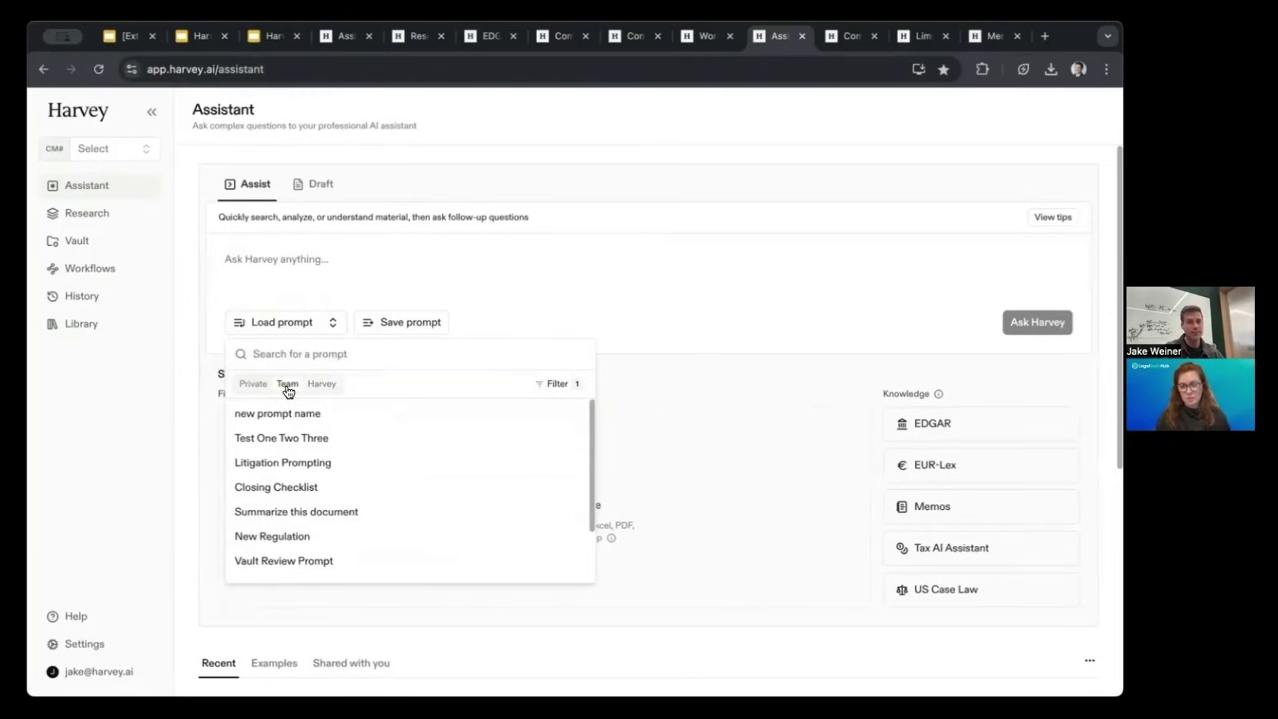
left_click(320, 385)
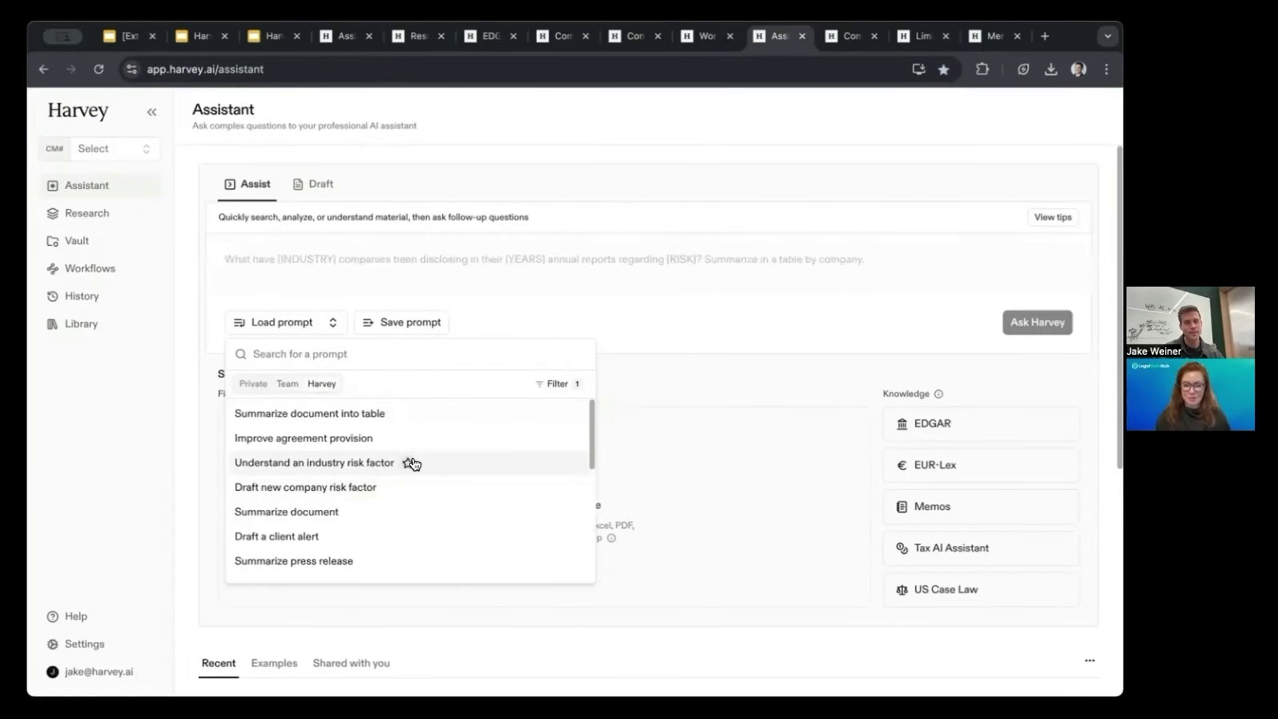
scroll(413, 464, "down", 5)
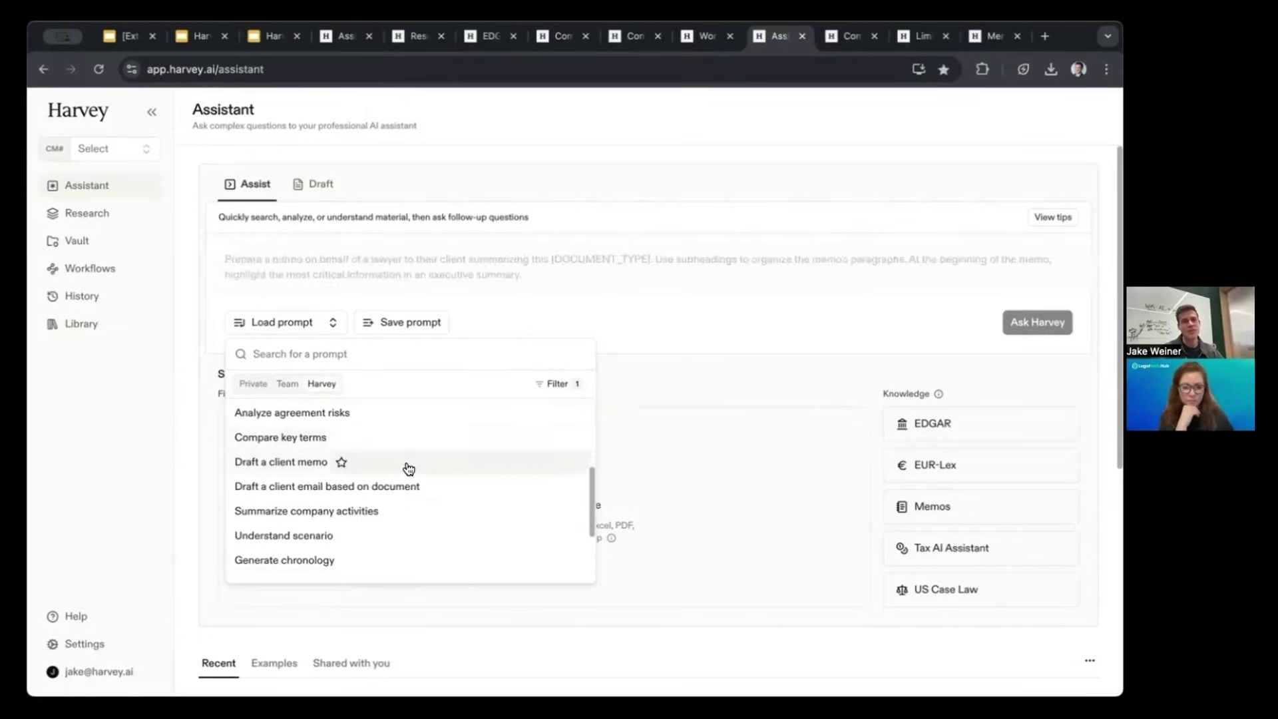
left_click(402, 486)
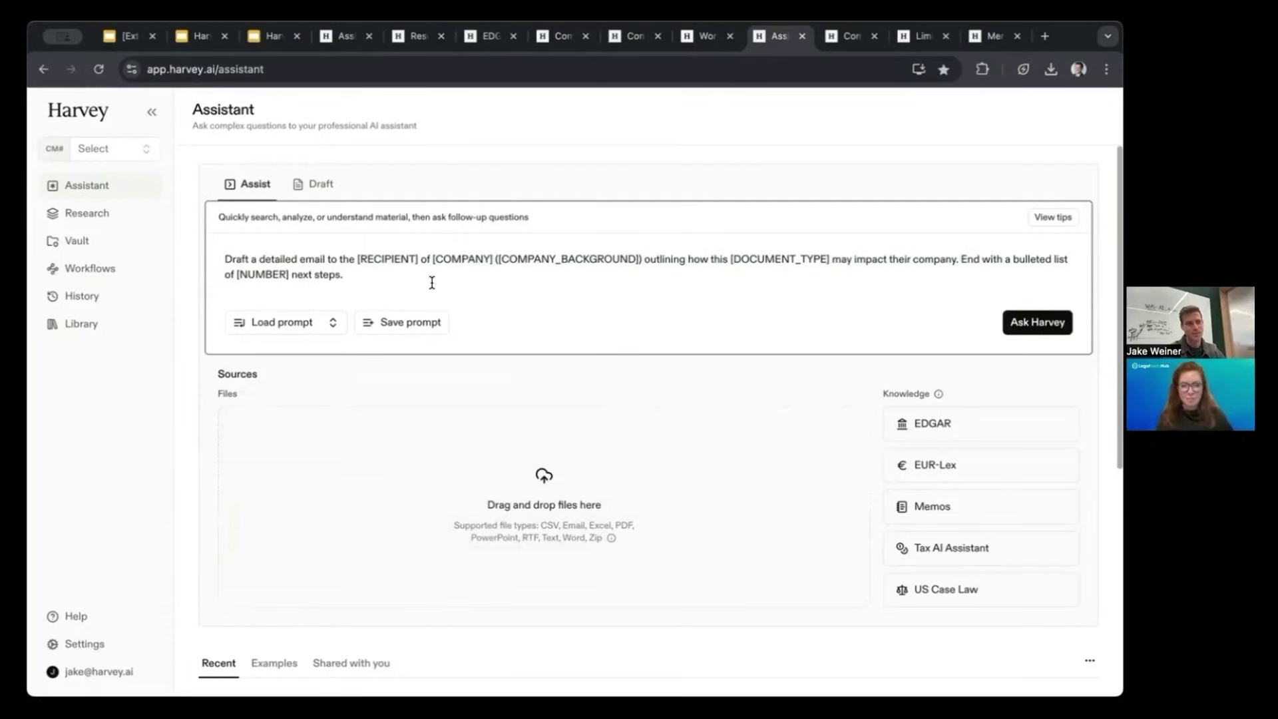
left_click(124, 294)
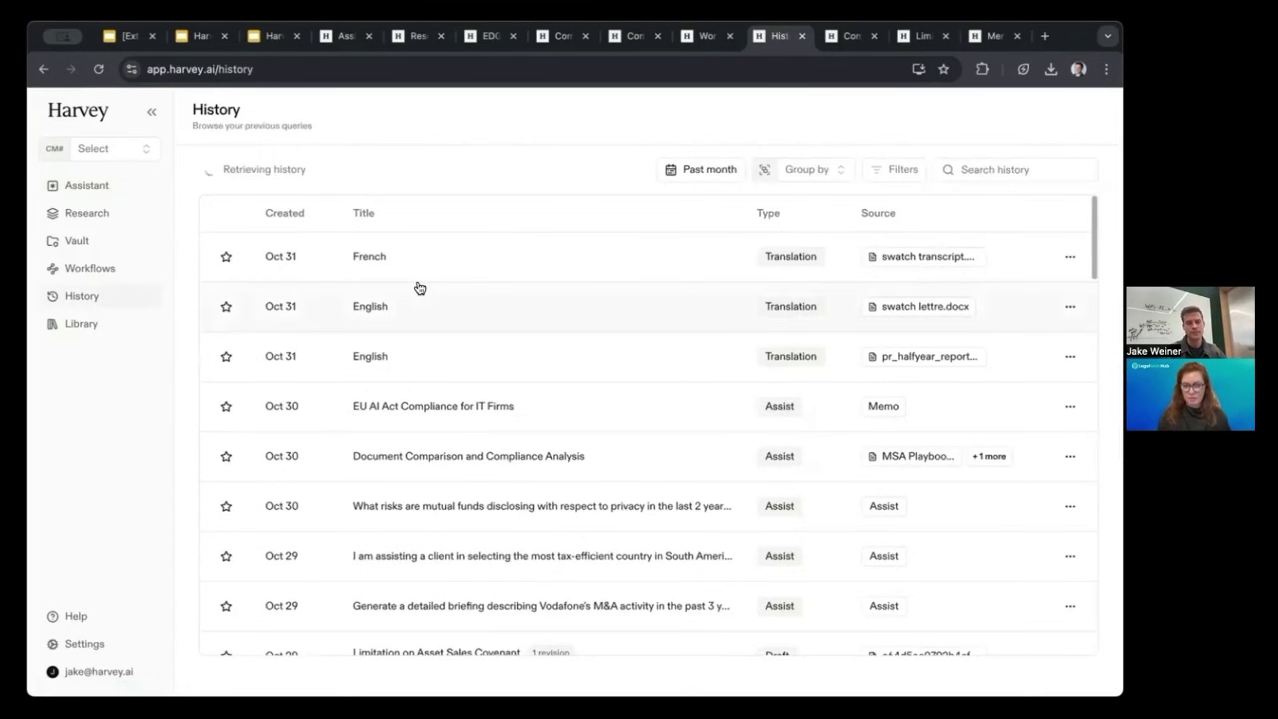
Toggle the Past month history filter, then return to the Assistant page.
left_click(687, 170)
left_click(688, 169)
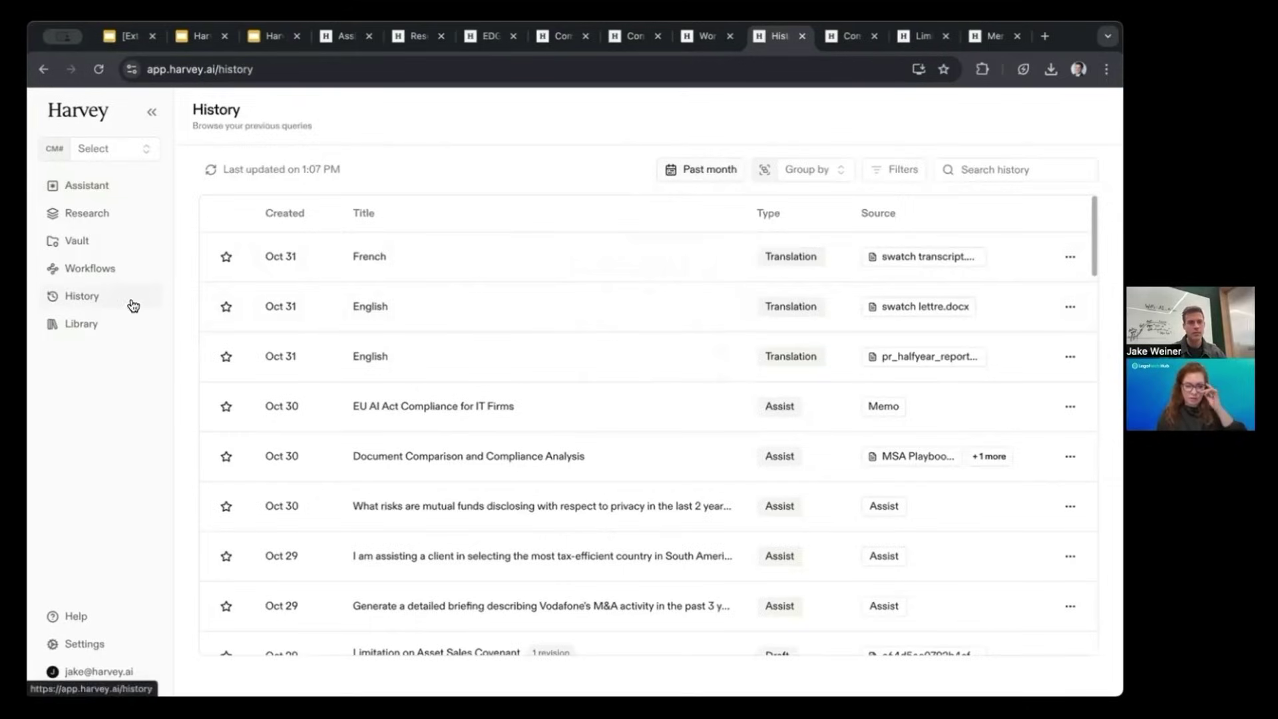
left_click(110, 186)
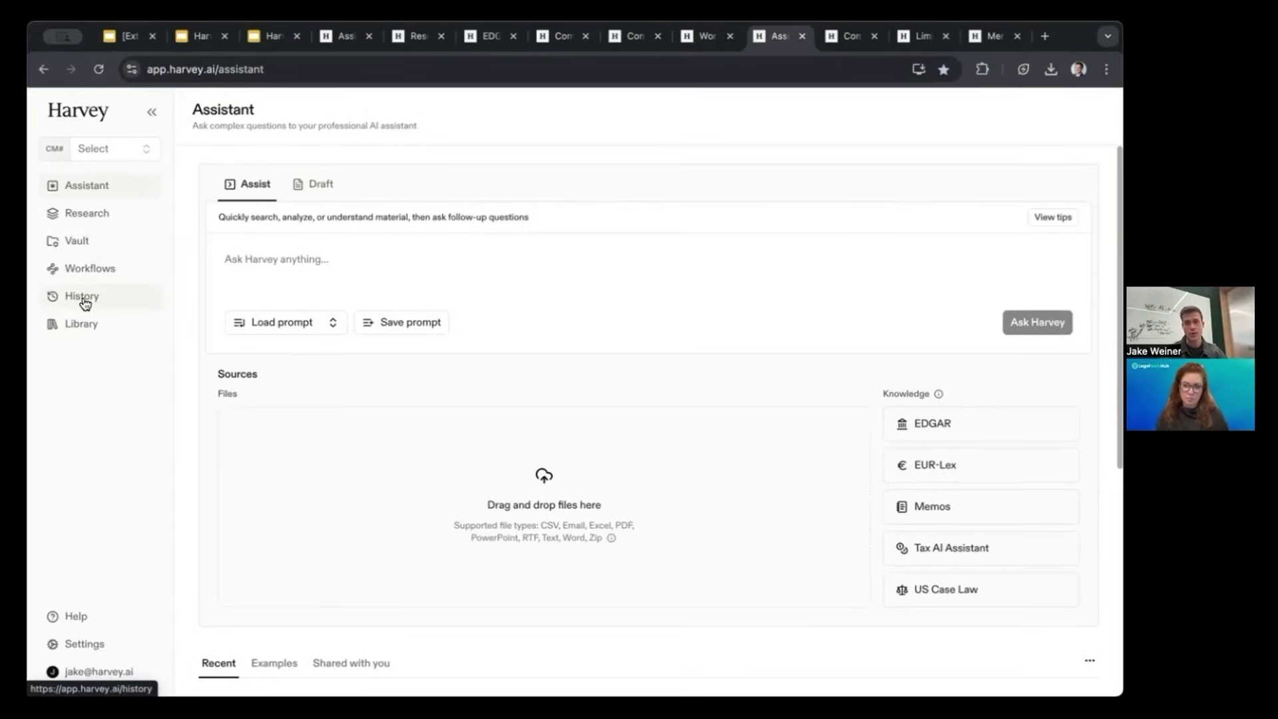
Open and dismiss the client-matter number list without choosing one.
left_click(108, 152)
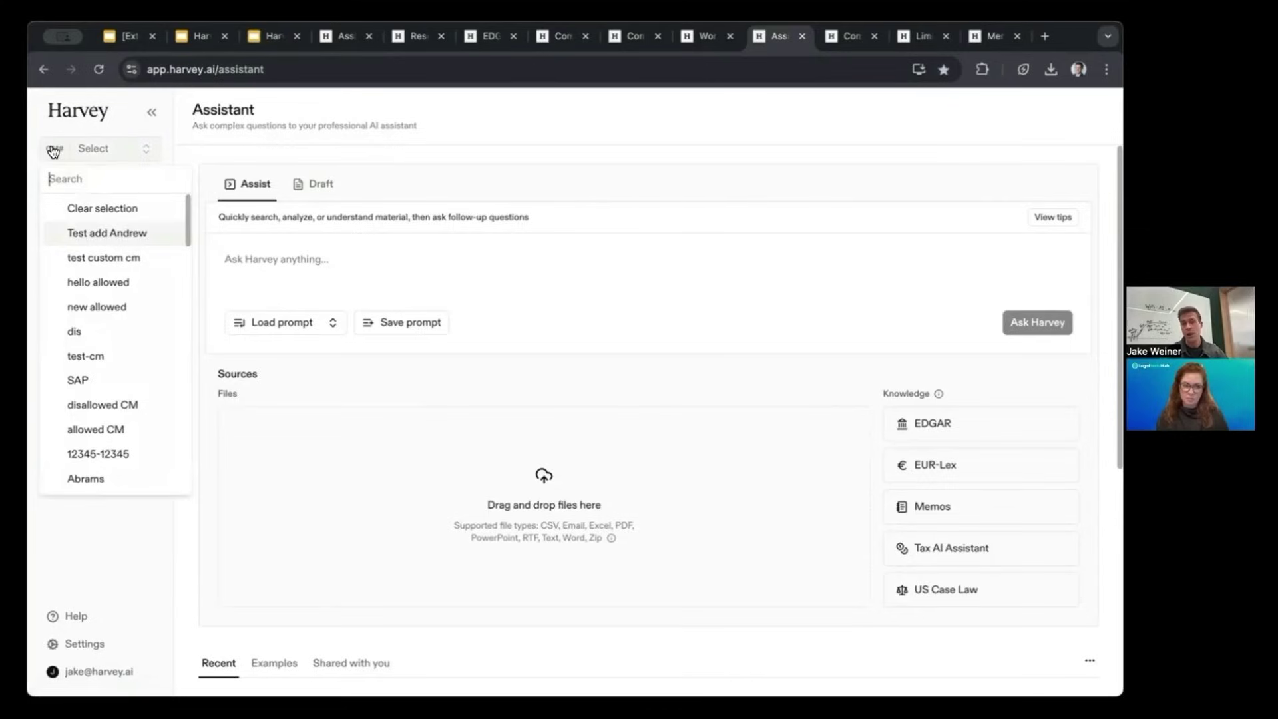
left_click(114, 121)
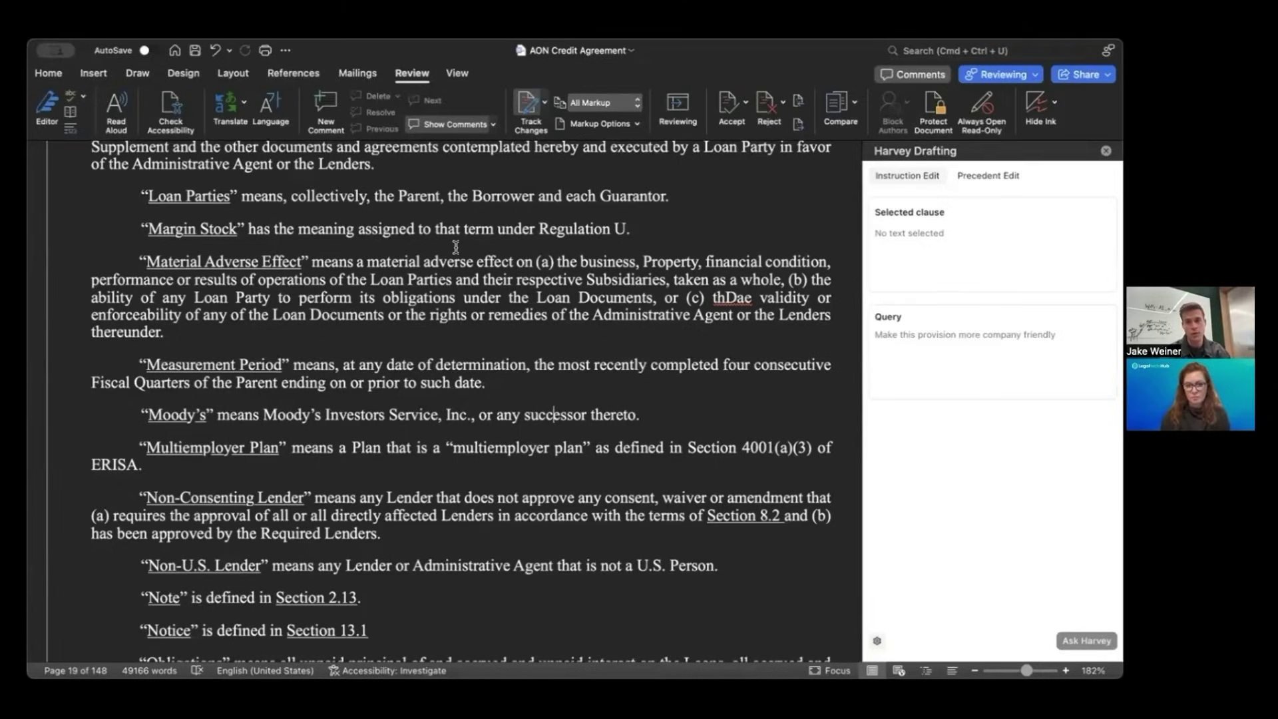
Correct 'thDae' to 'the' with Track Changes paused, then resume tracking.
left_click(719, 298)
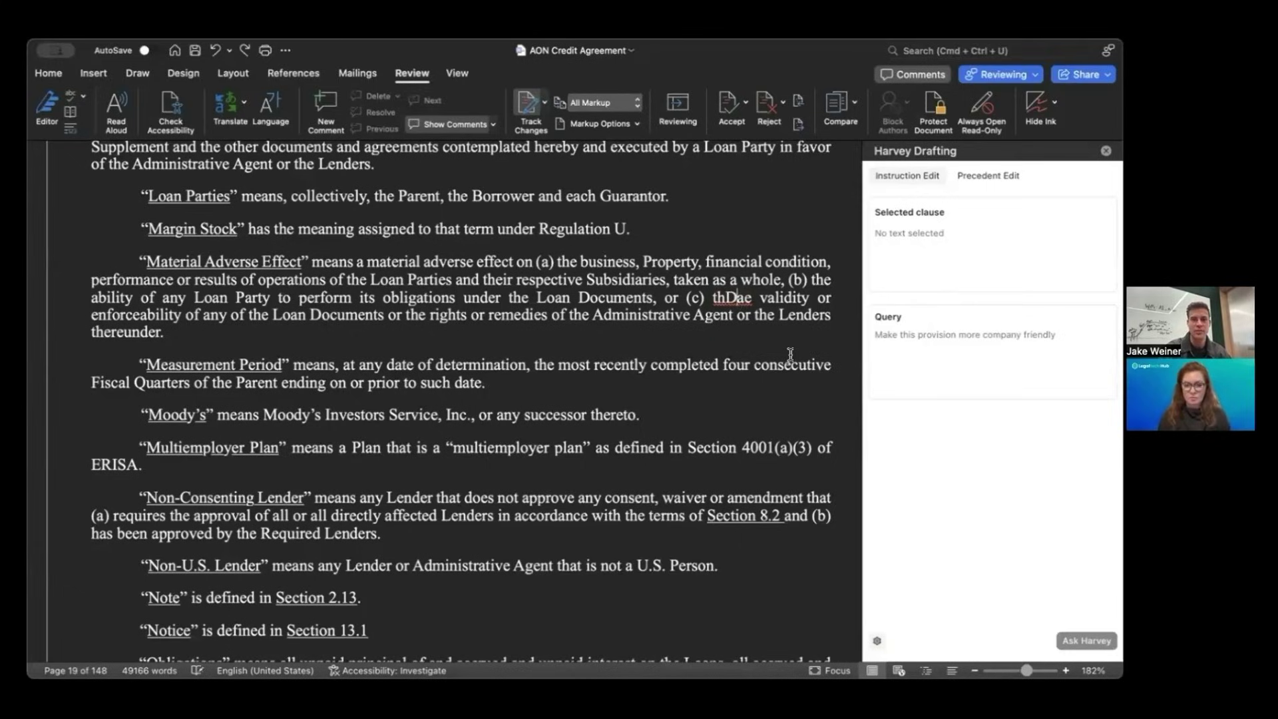
left_click(526, 107)
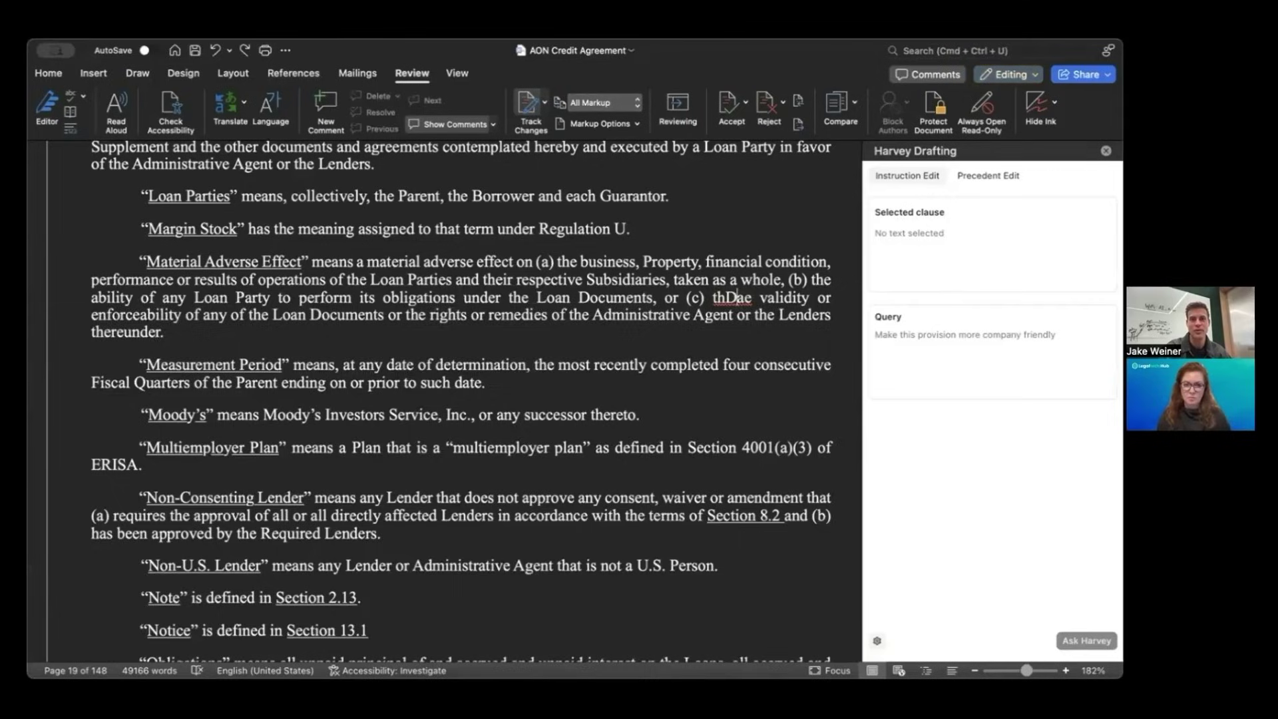
left_click(526, 105)
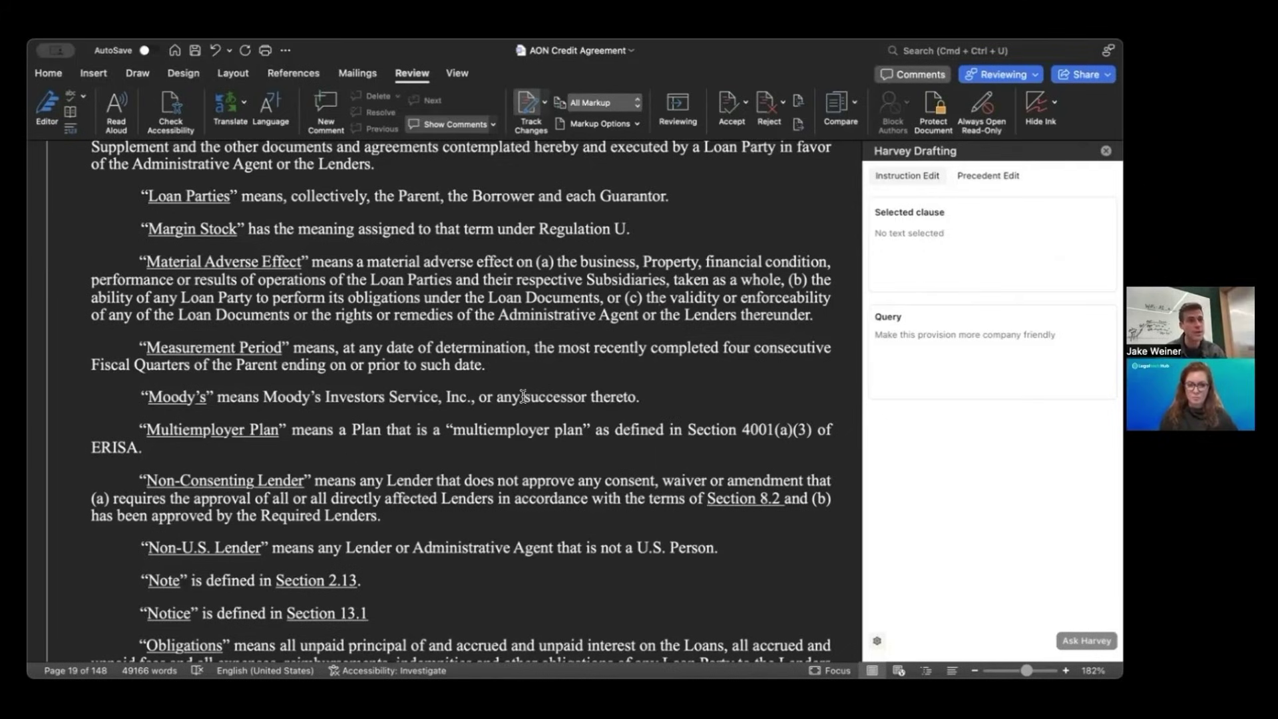
Ask Harvey to 'Make this more favorable to the Lenders' for the Material Adverse Effect paragraph.
triple_click(148, 261)
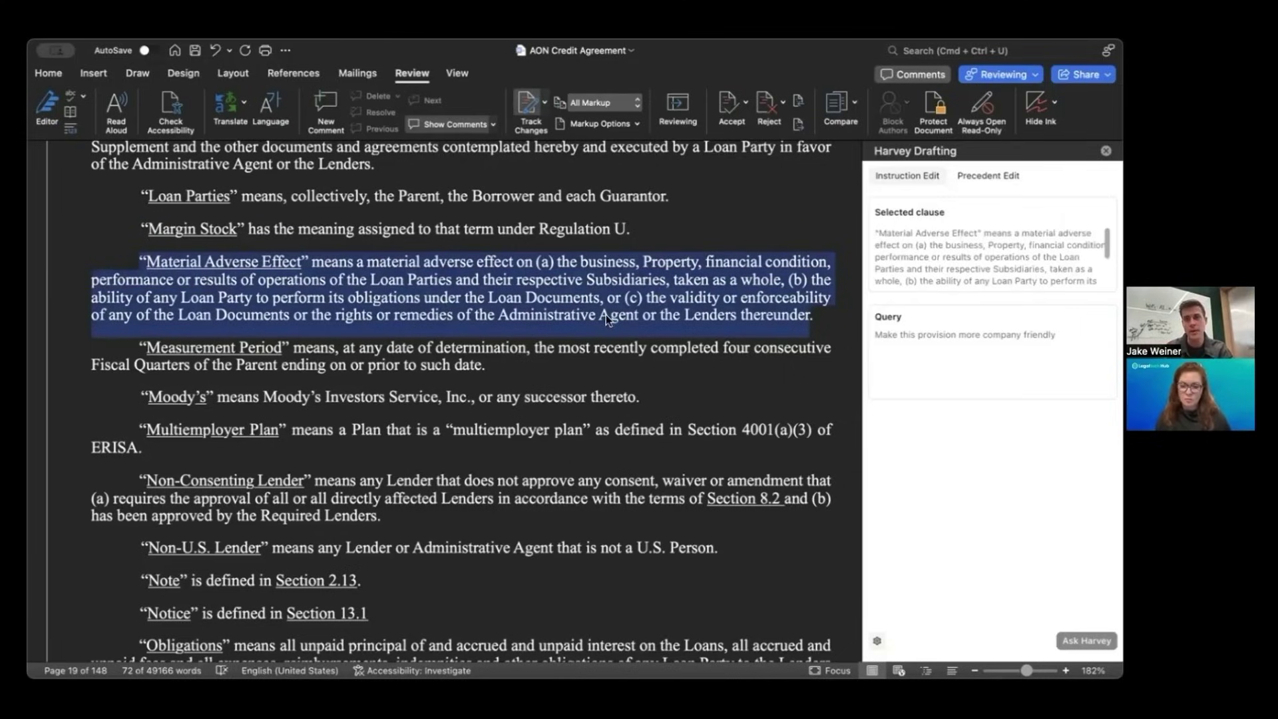
left_click(972, 365)
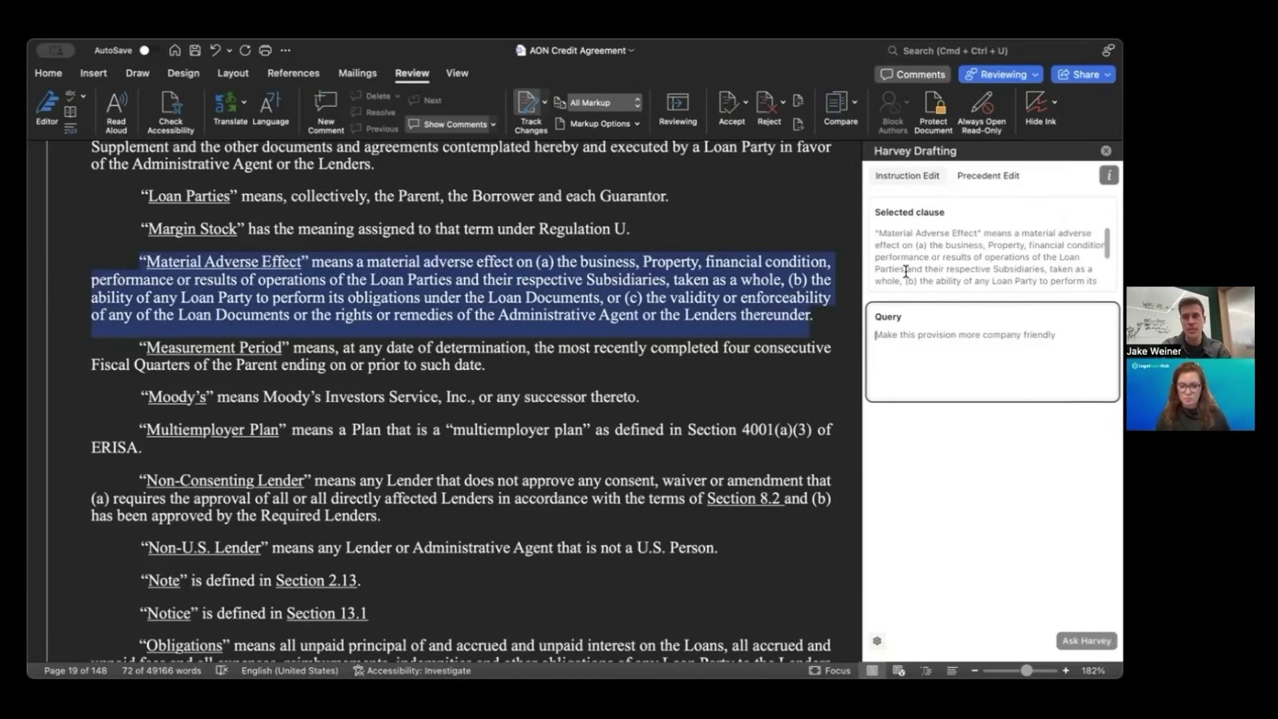
type("Make ")
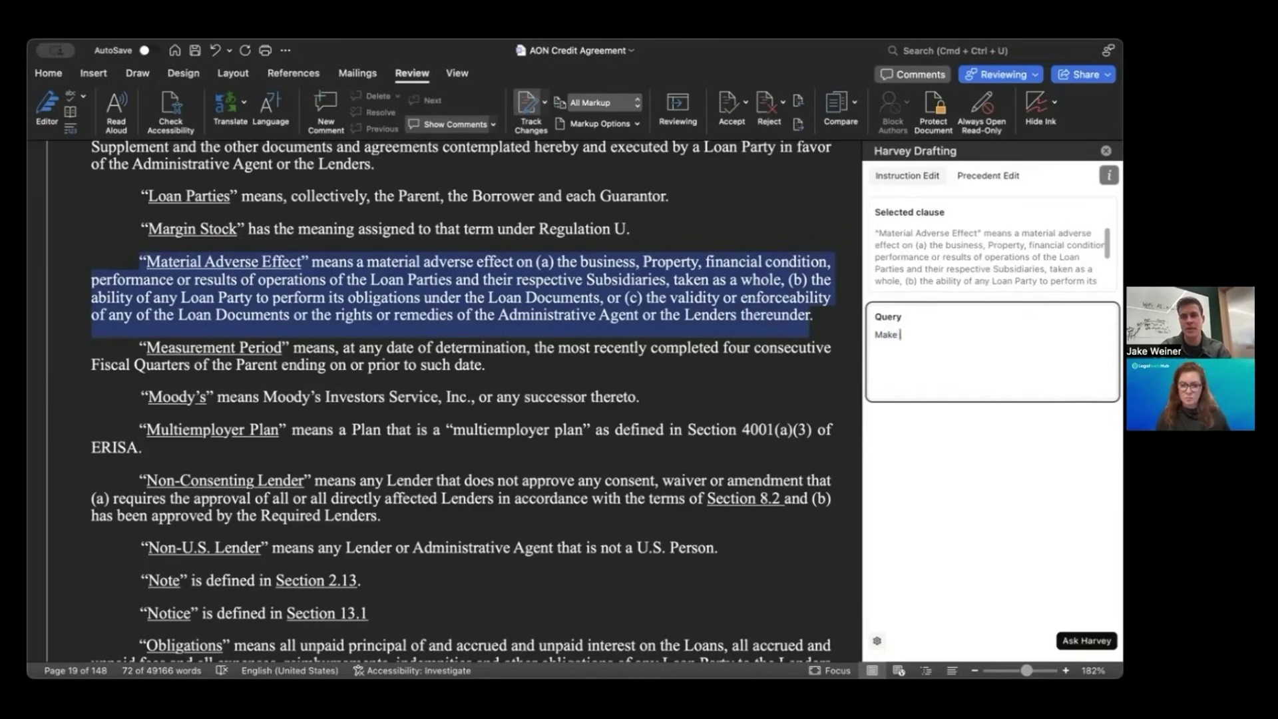
type("this more favorable to the Lenders")
key("Return")
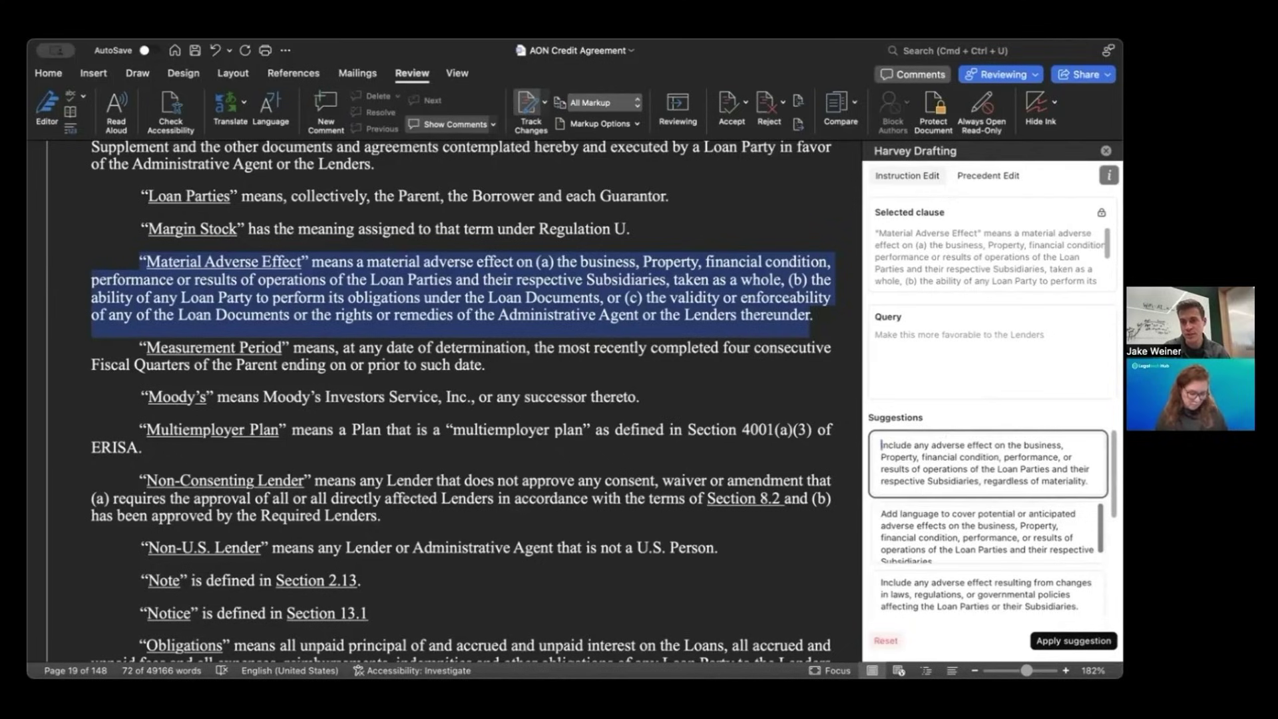
scroll(882, 445, "down", 3)
scroll(985, 520, "up", 1)
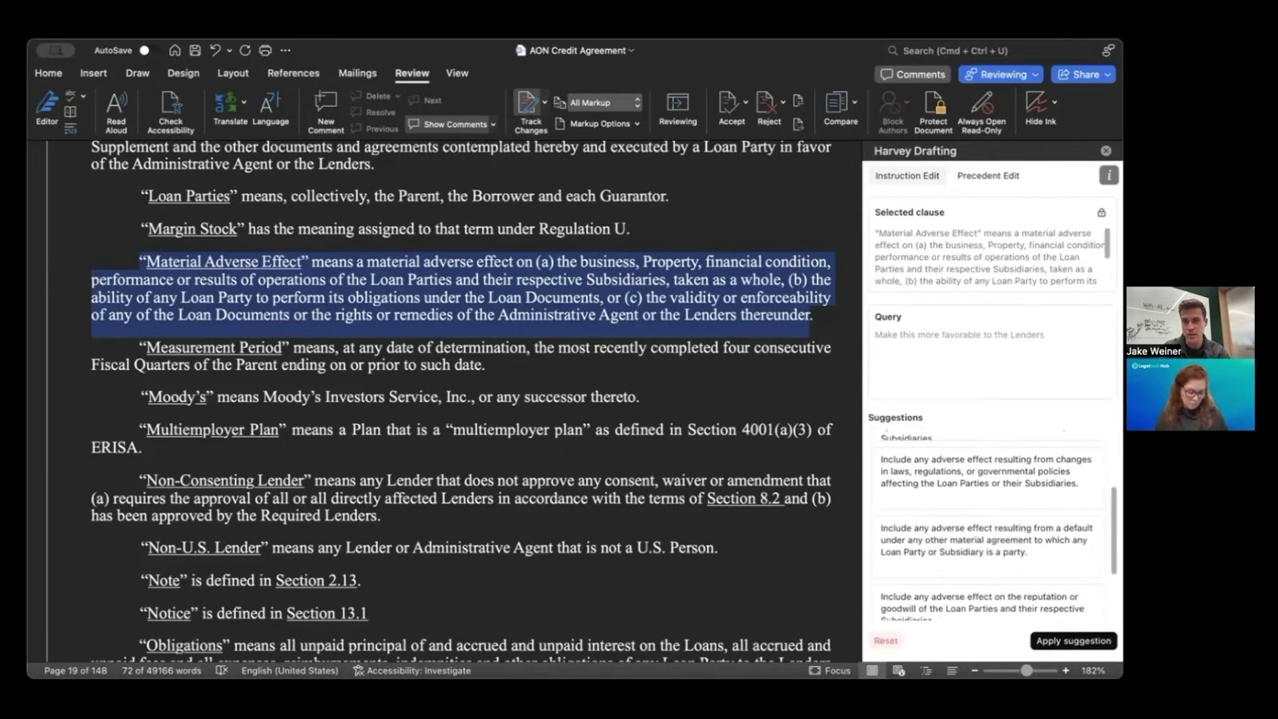
Apply the other-agreement defaults and potential or anticipated effects suggestions, then reset the request.
left_click(996, 575)
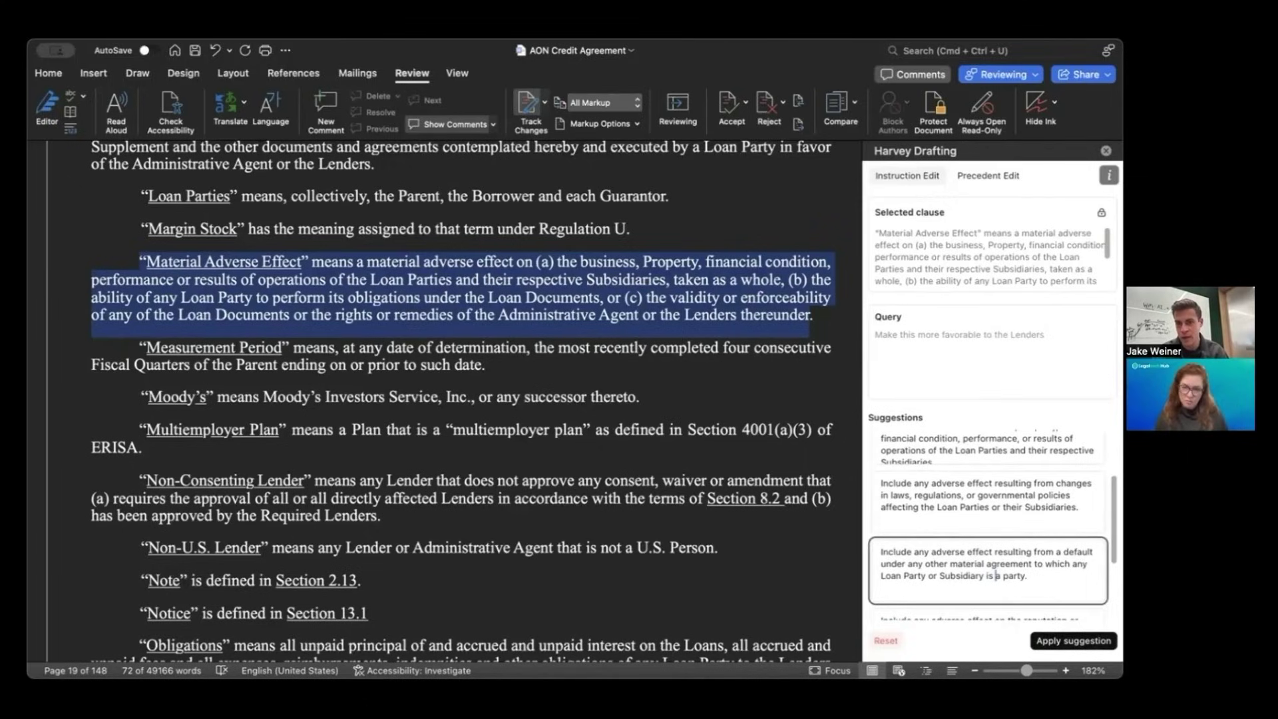
left_click(1073, 640)
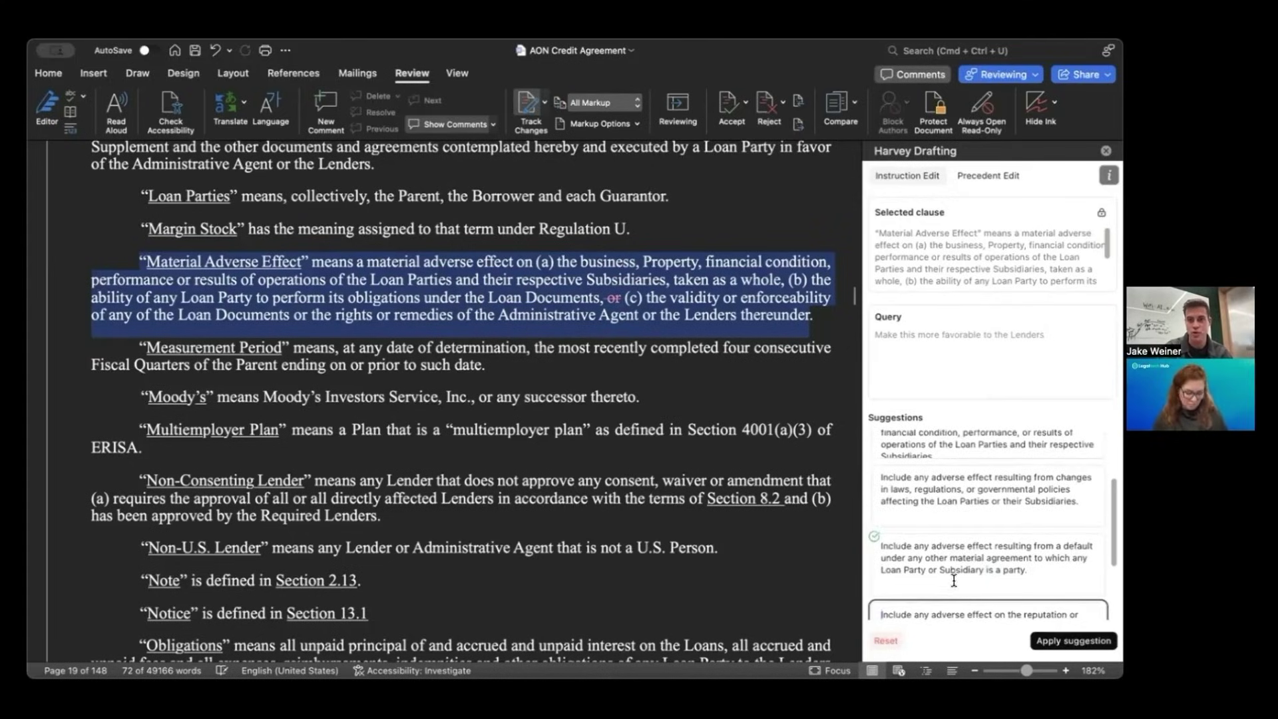
scroll(1031, 570, "up", 2)
left_click(991, 516)
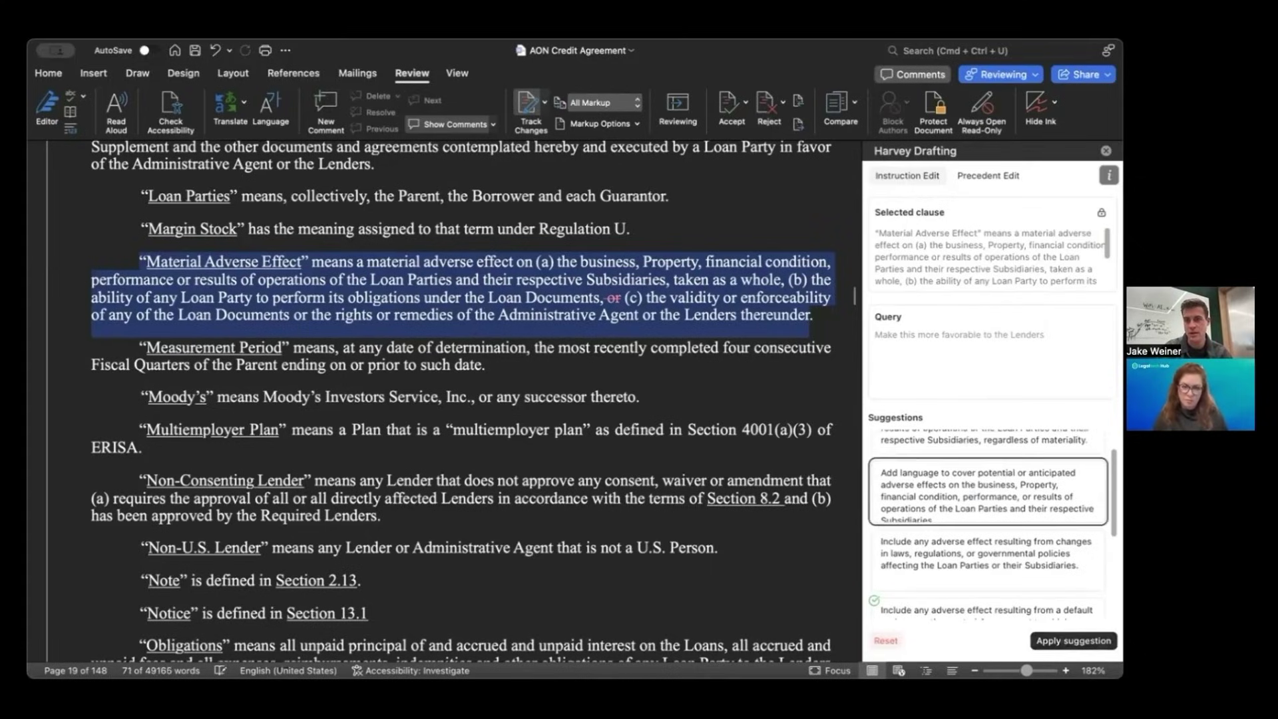
left_click(1073, 641)
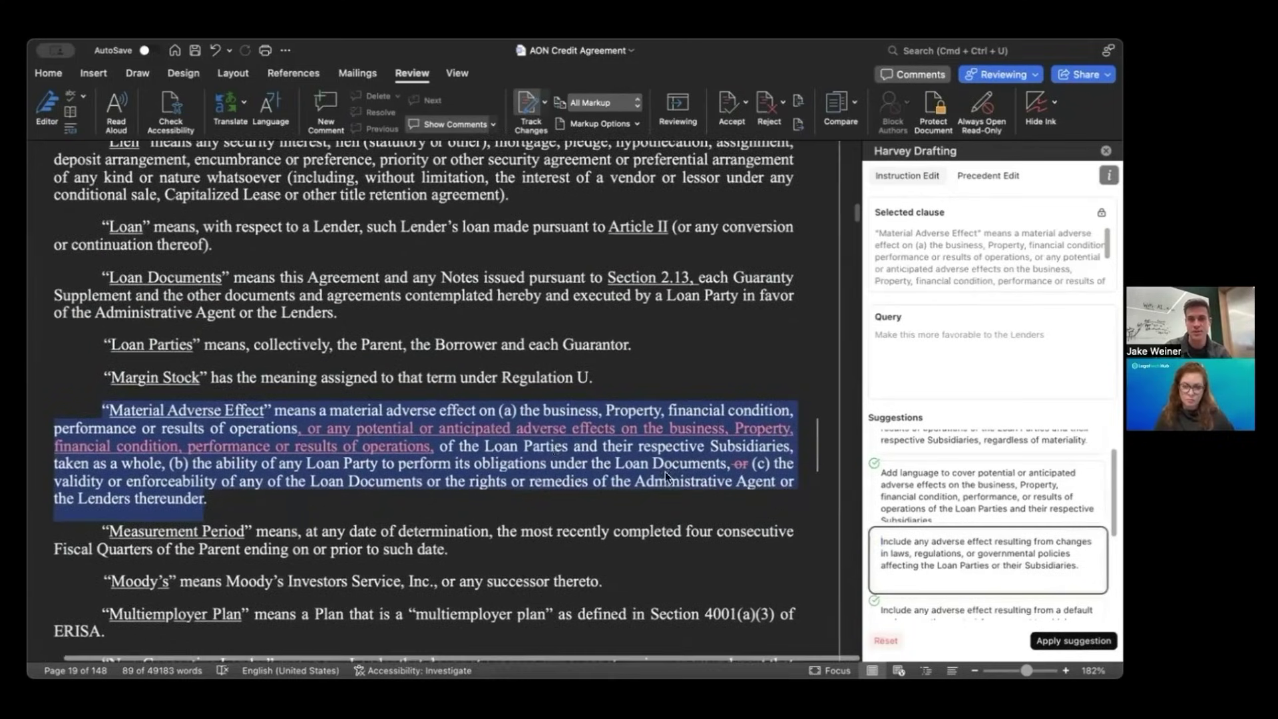
scroll(991, 500, "up", 2)
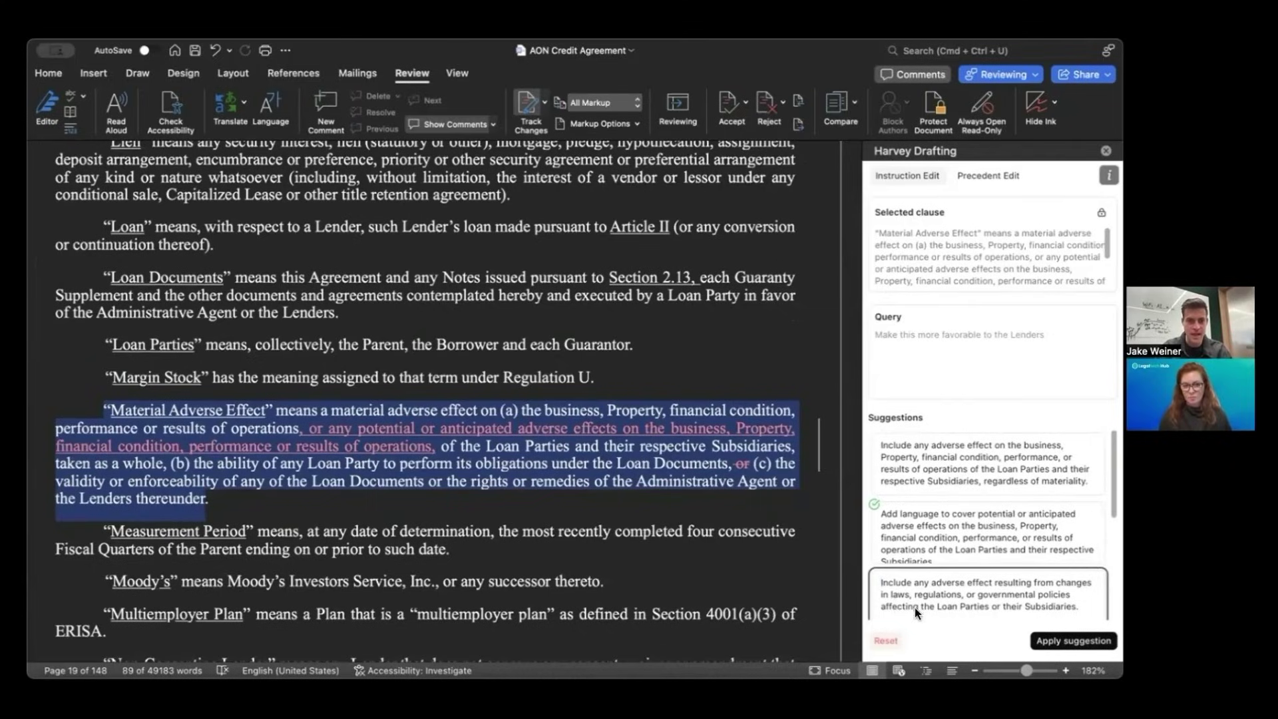
left_click(896, 643)
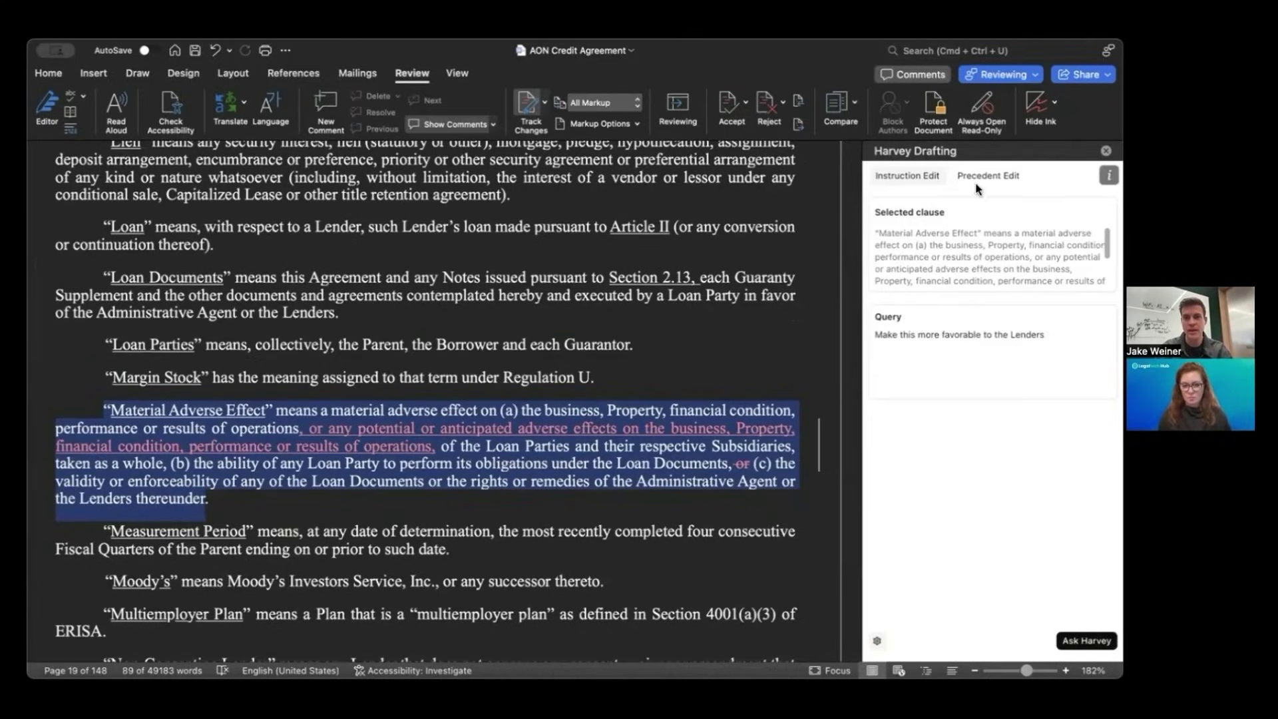
Reject the clause's tracked edits and compare it against the Natixis credit agreement.docx precedent.
left_click(766, 107)
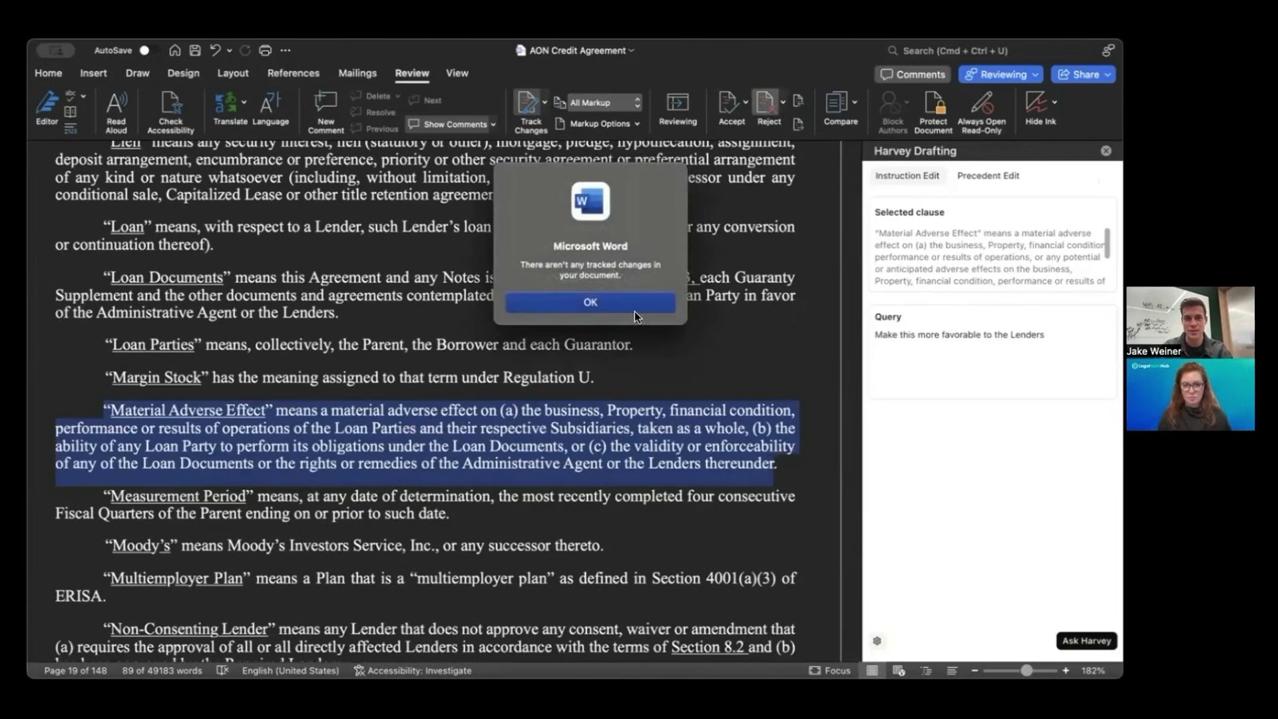
left_click(634, 310)
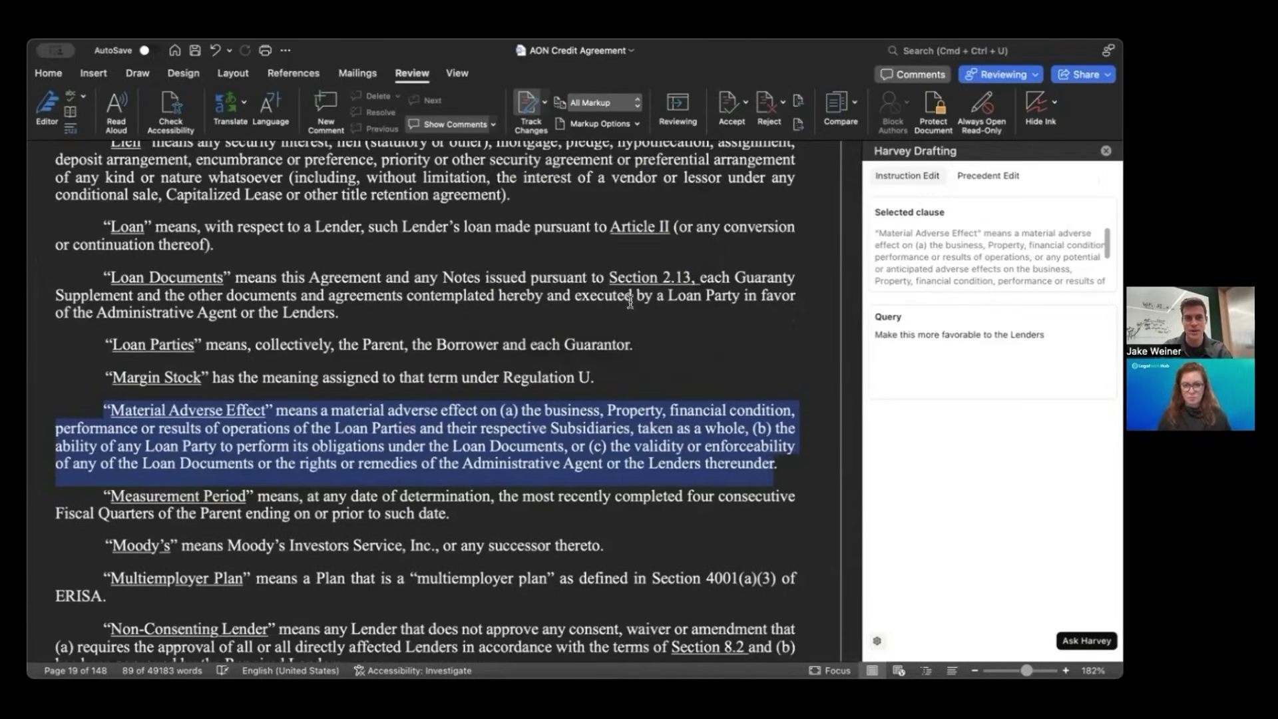
left_click(988, 177)
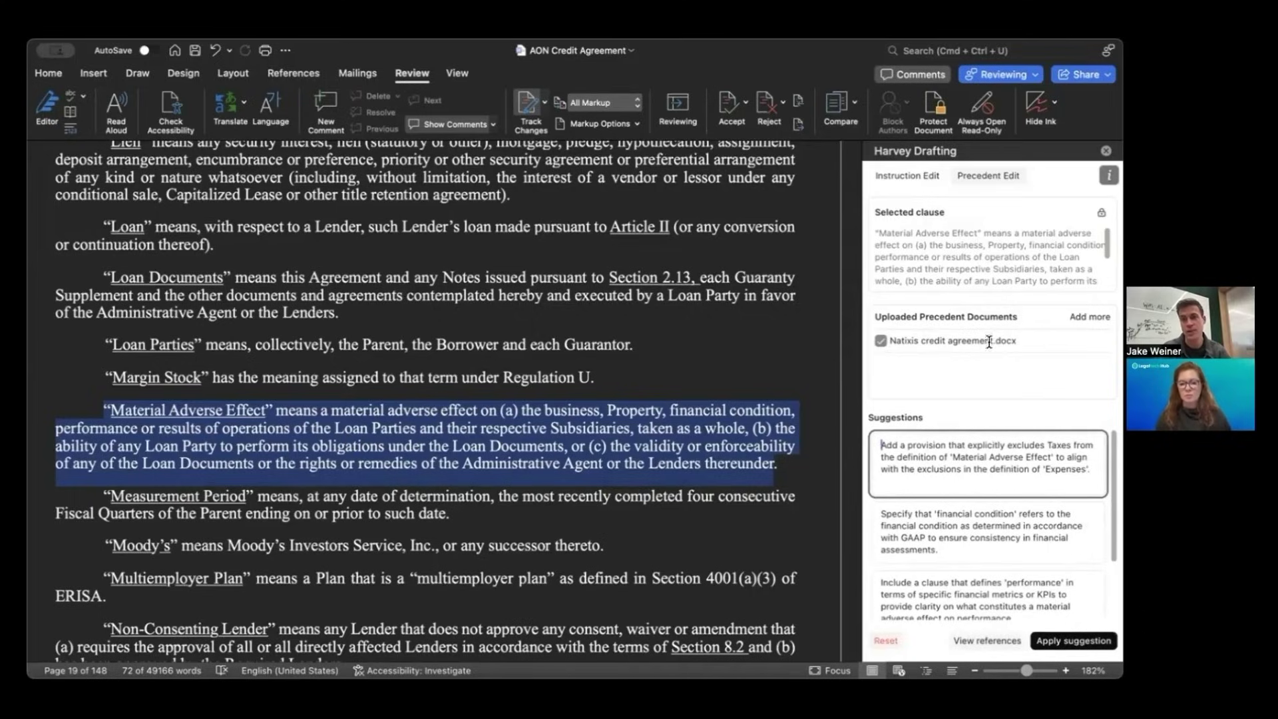
scroll(971, 390, "down", 1)
Apply the precedent suggestion adding 'as determined in accordance with GAAP,' then select the Taxes suggestion.
scroll(969, 532, "down", 2)
scroll(969, 566, "up", 2)
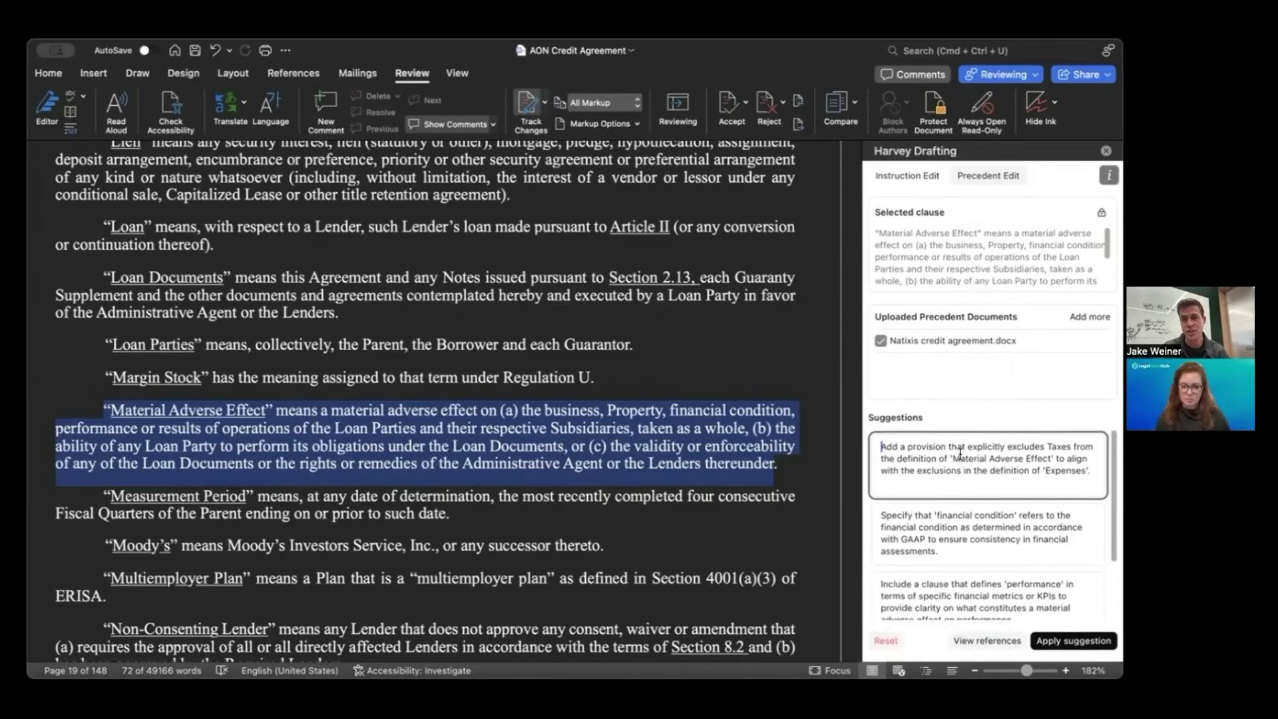
scroll(969, 566, "down", 2)
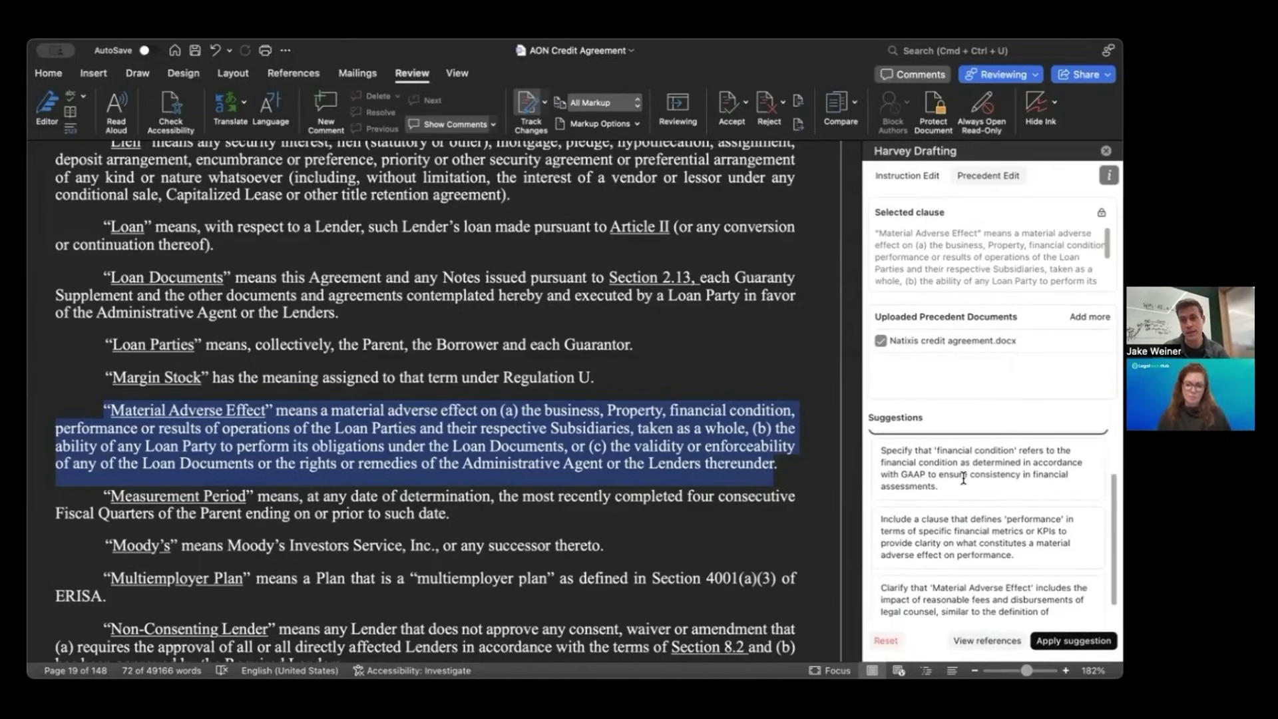
scroll(963, 477, "up", 3)
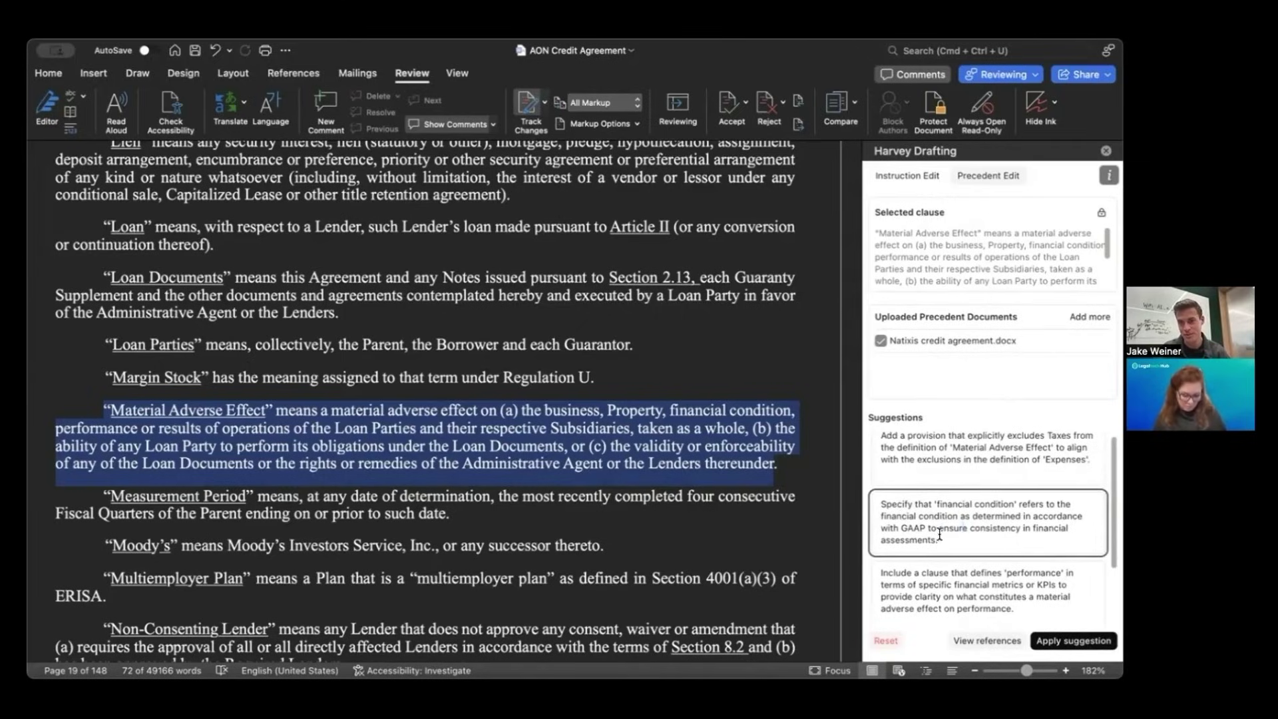
left_click(1074, 640)
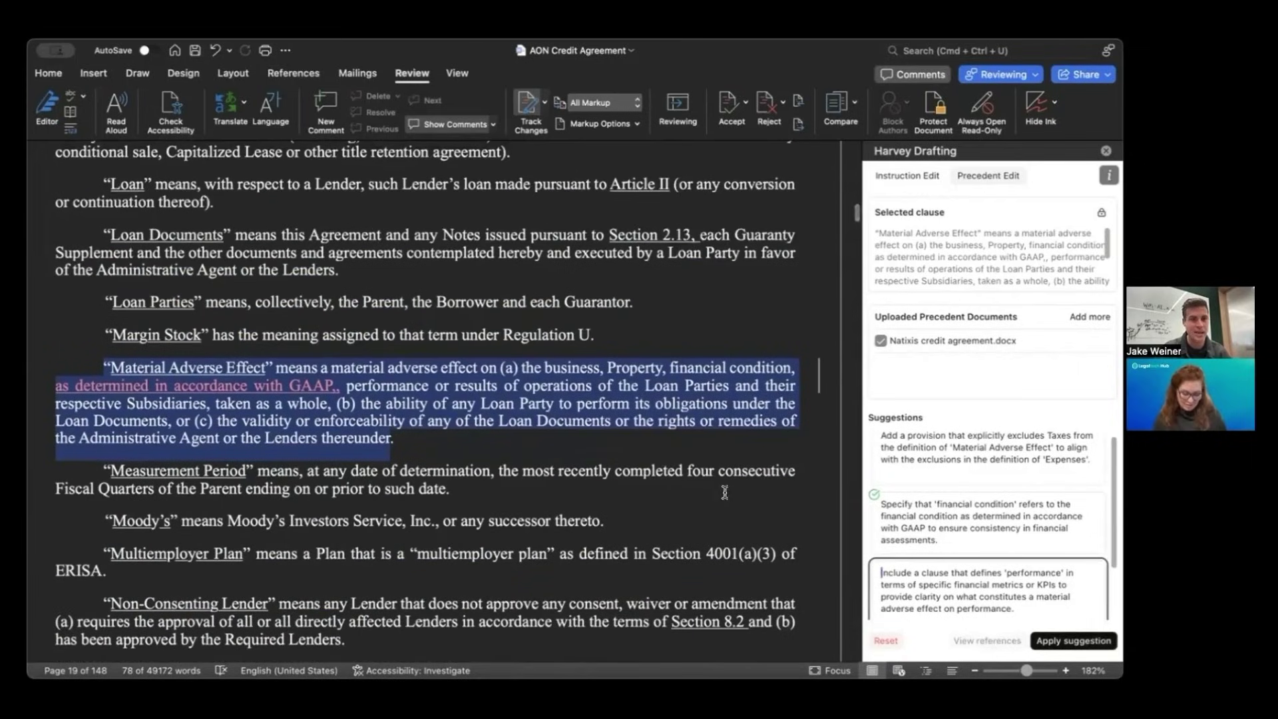
left_click(980, 539)
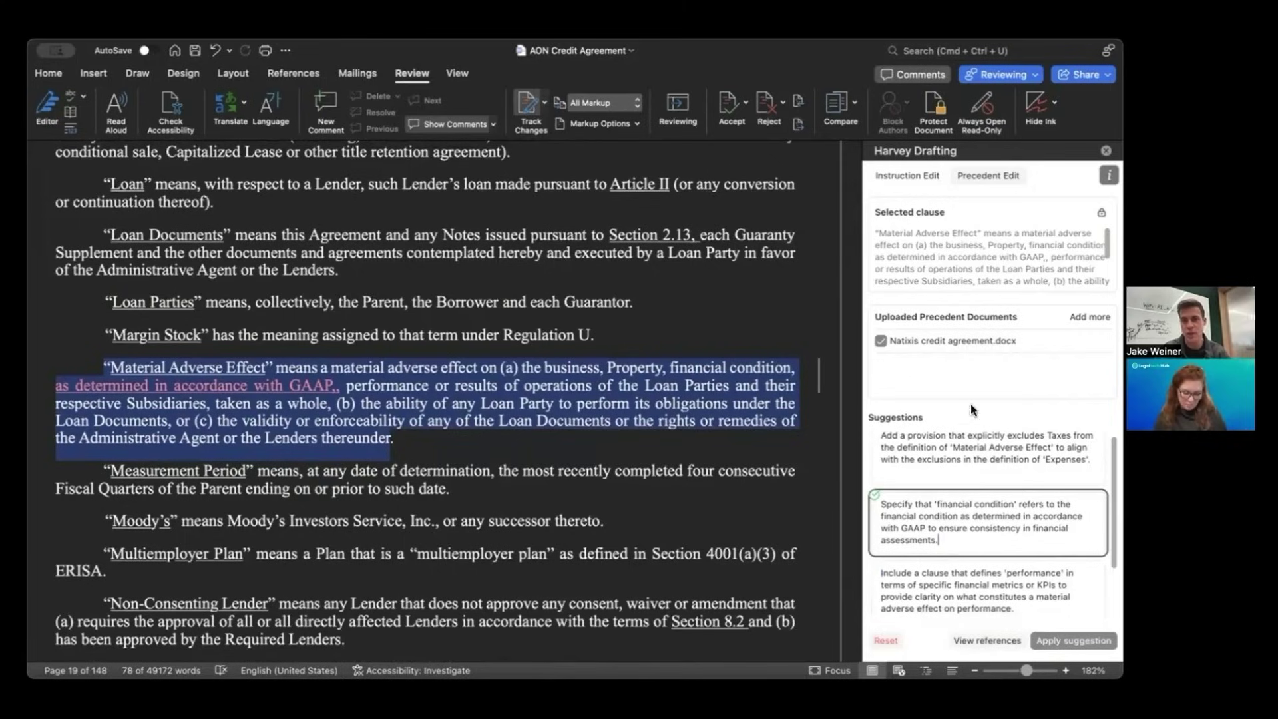
left_click(950, 456)
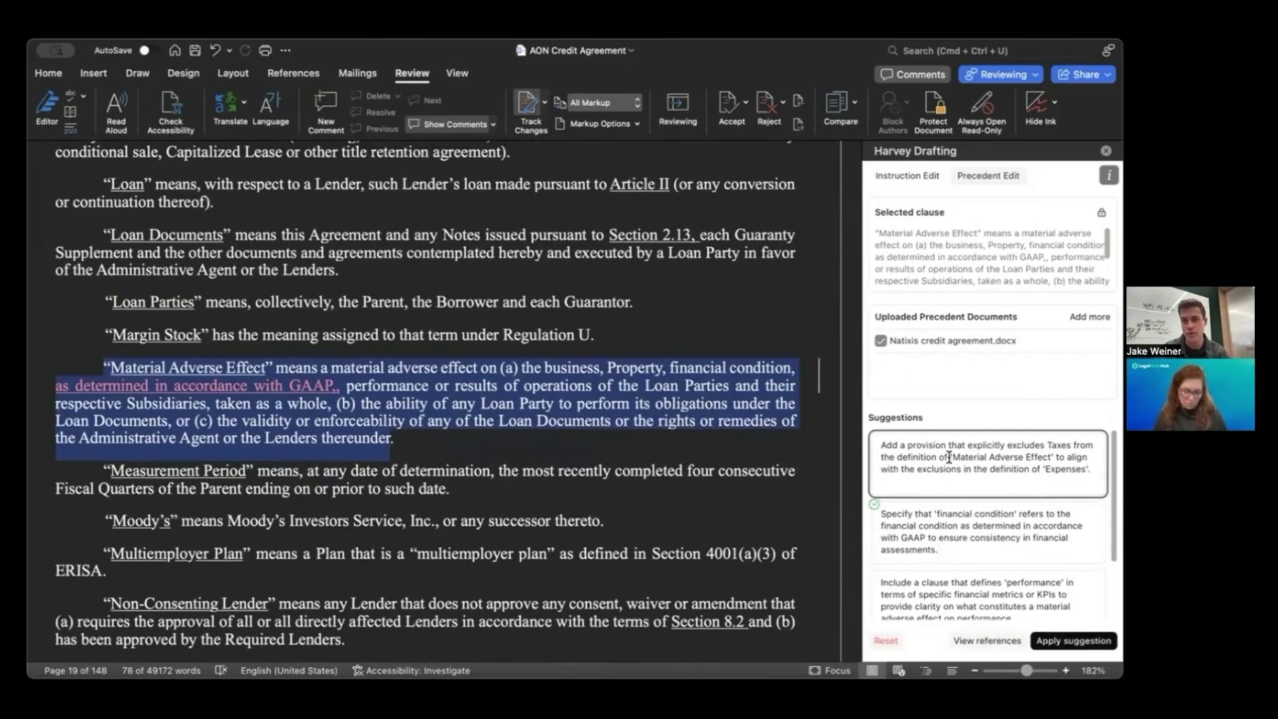